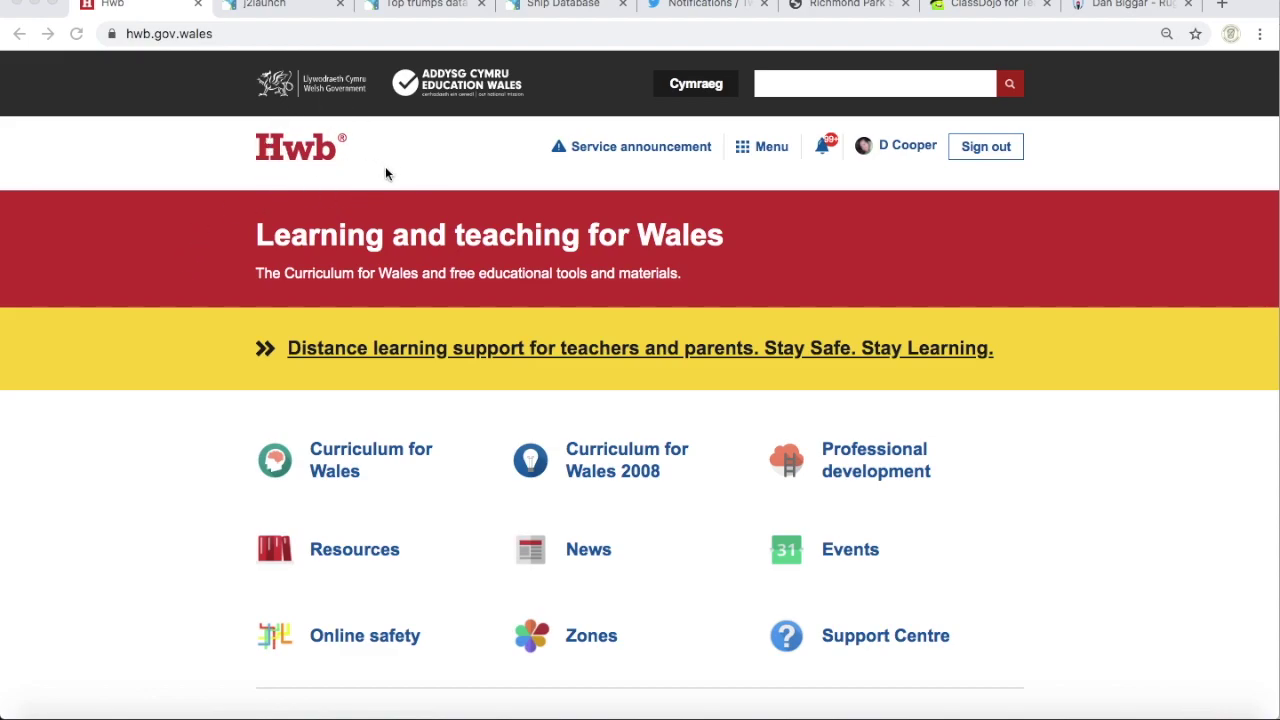
Step: Scroll the Hwb home page, then go to the j2launch page of the school's apps
scroll(700, 495, "down", 2)
scroll(700, 495, "down", 4)
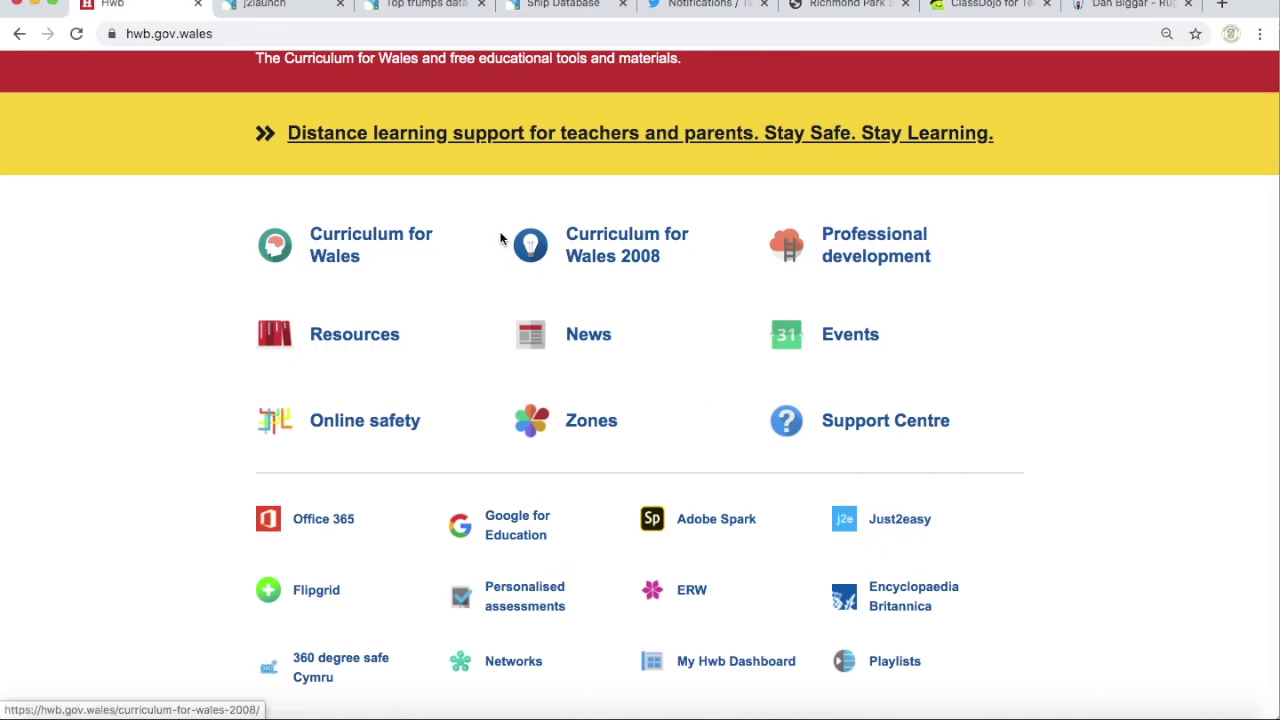
left_click(255, 6)
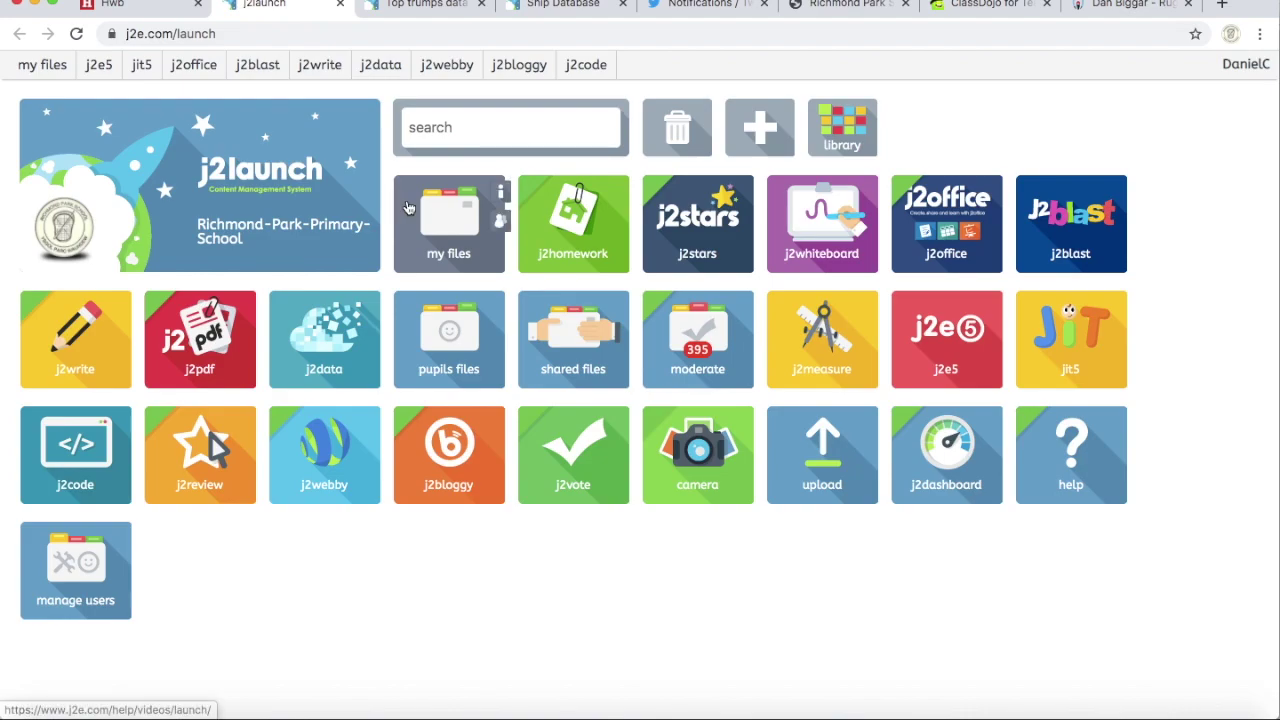
Step: Open the j2data tools from j2launch and launch the Database tool
left_click(325, 335)
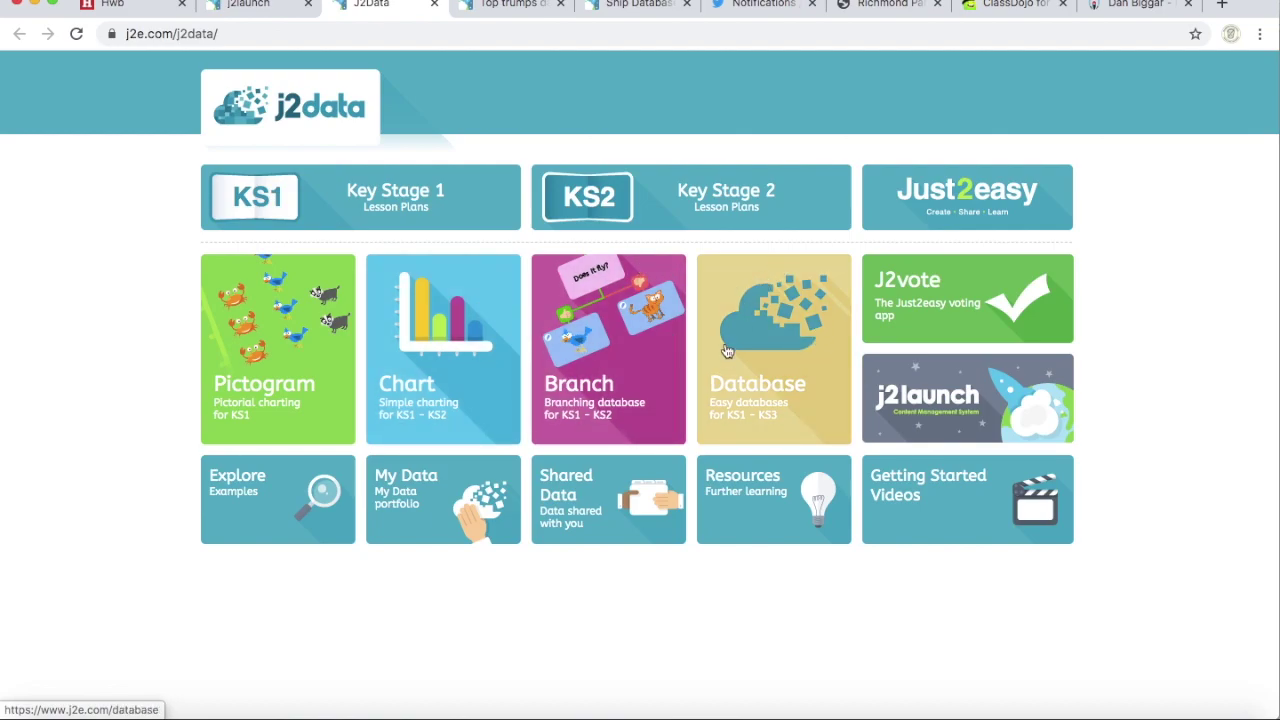
left_click(783, 330)
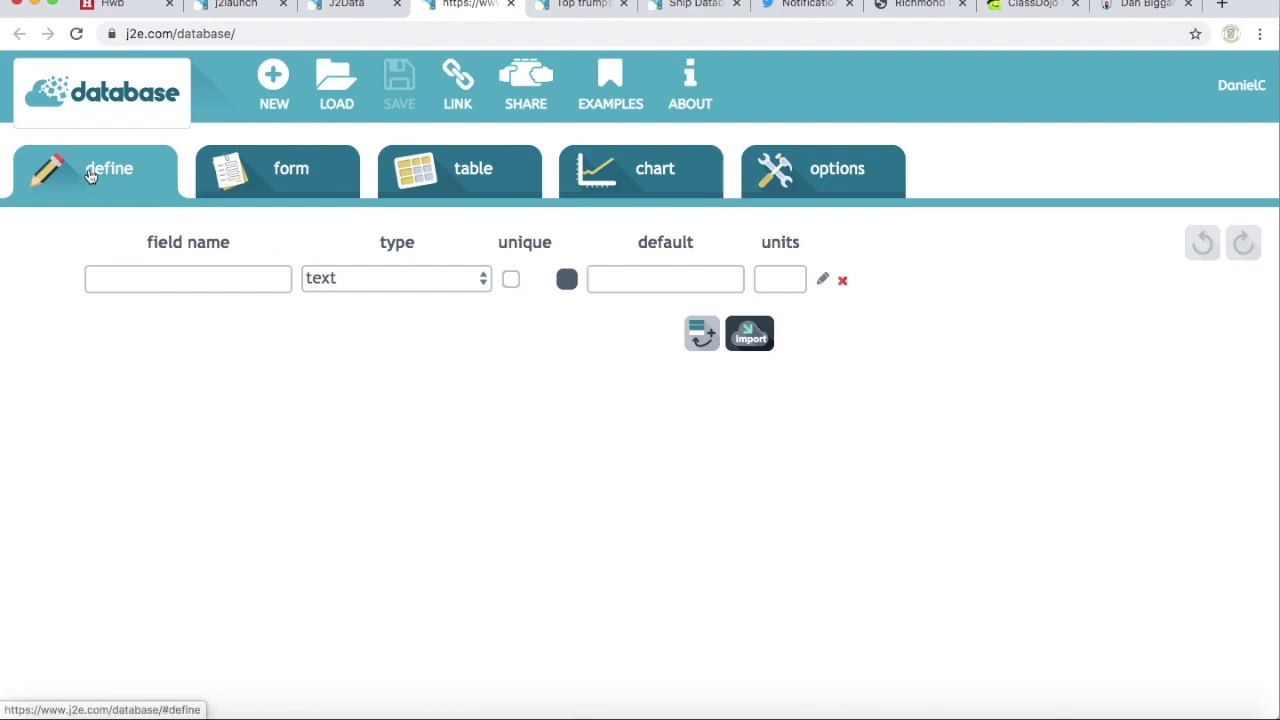
Step: Check the form, table and chart sections, then switch to the rugby player profile
left_click(290, 170)
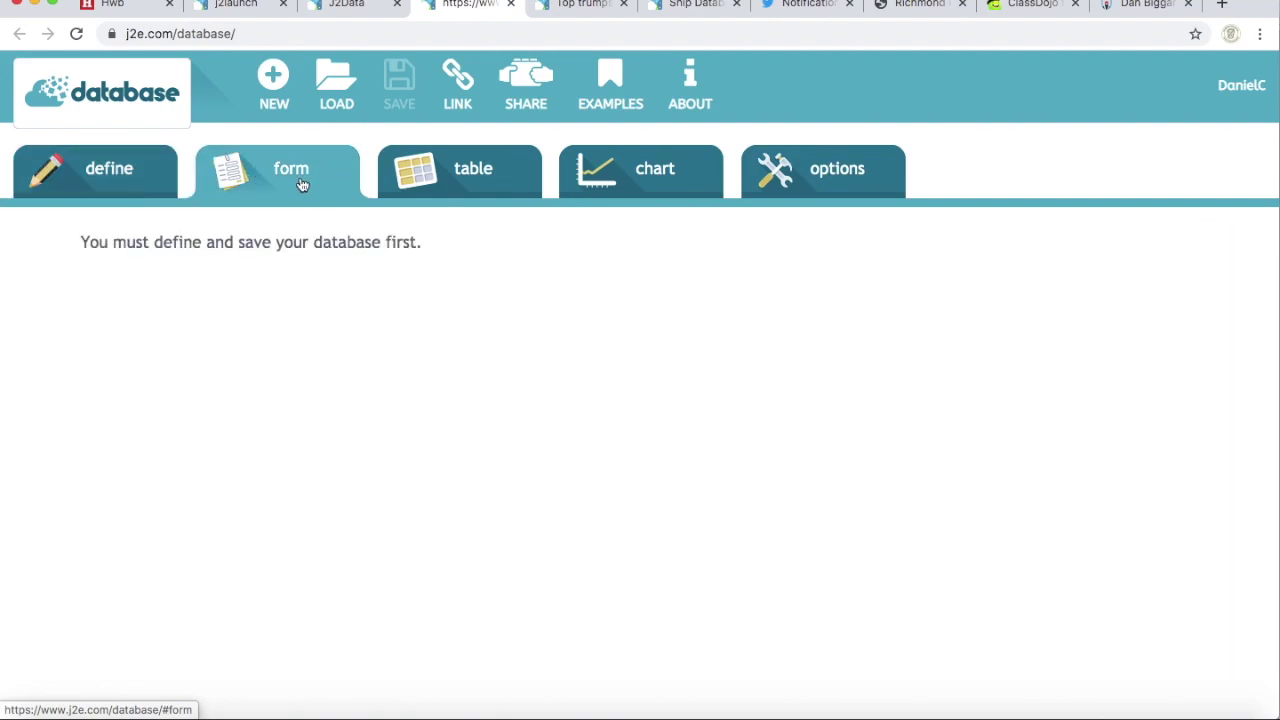
left_click(469, 188)
left_click(688, 168)
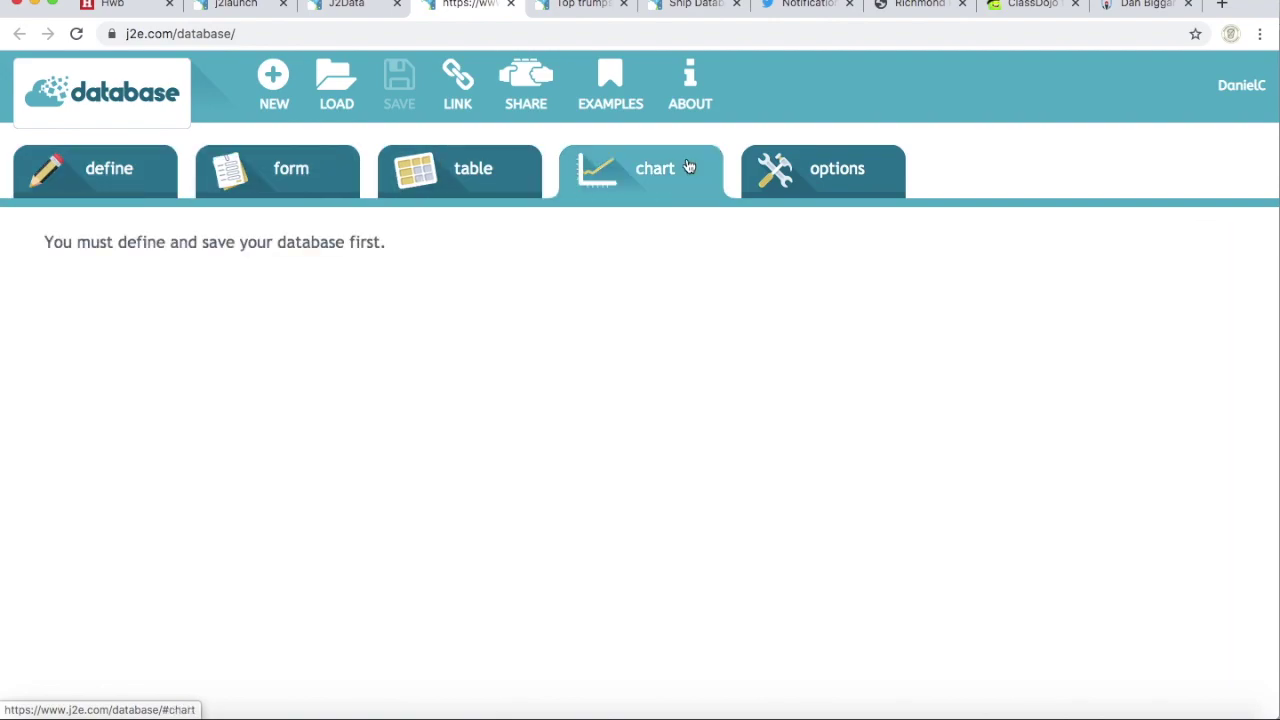
left_click(1145, 4)
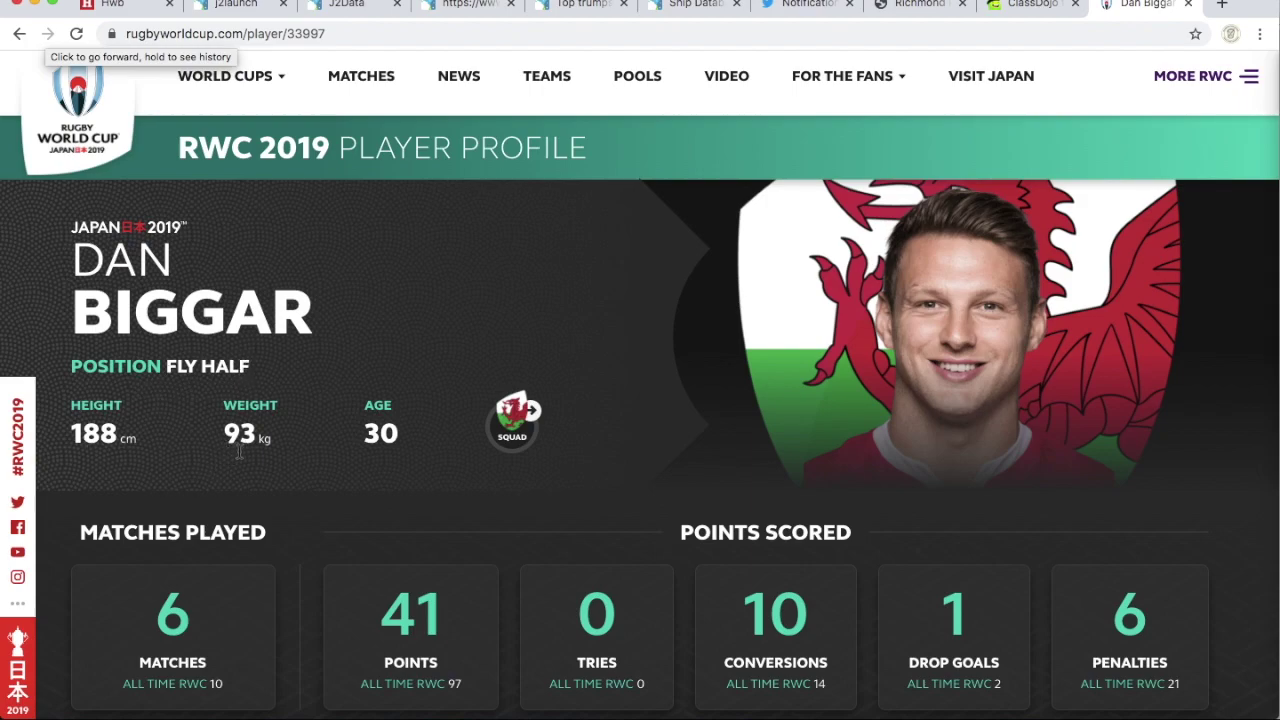
Step: Review the player's stats and narrow the browser to reveal the Britannia Top Trumps card
scroll(402, 436, "down", 3)
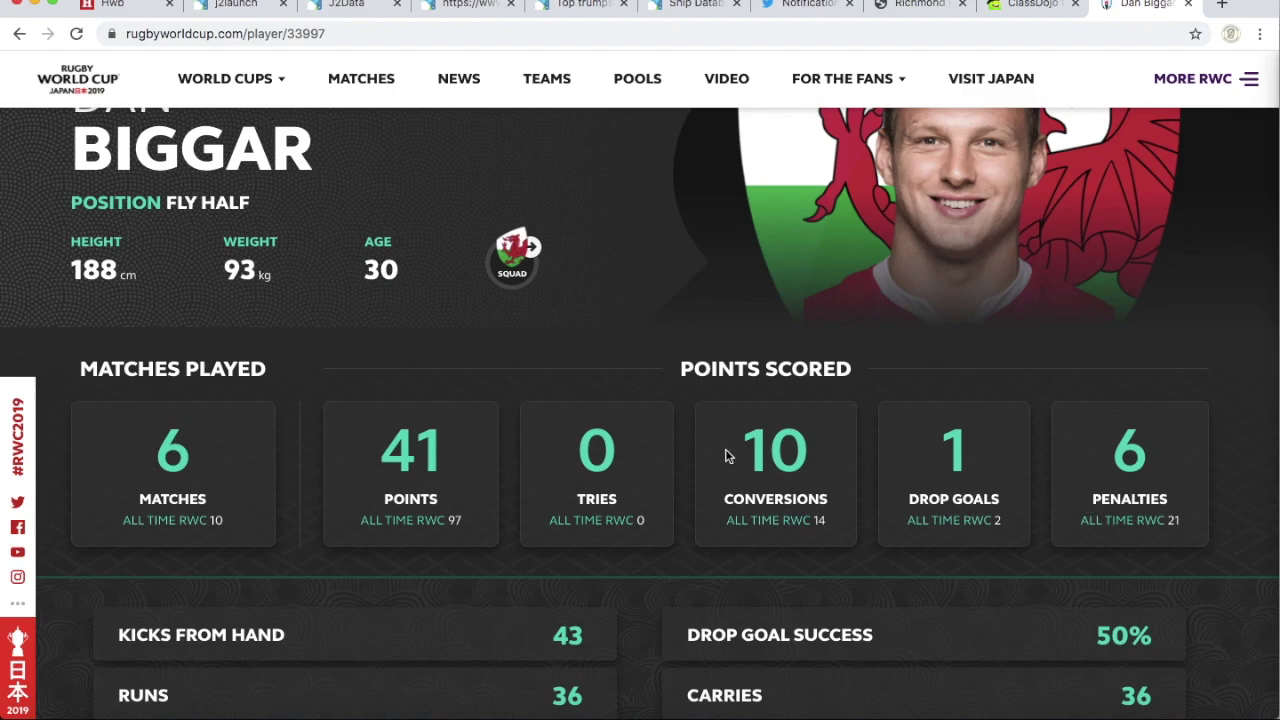
scroll(726, 456, "up", 3)
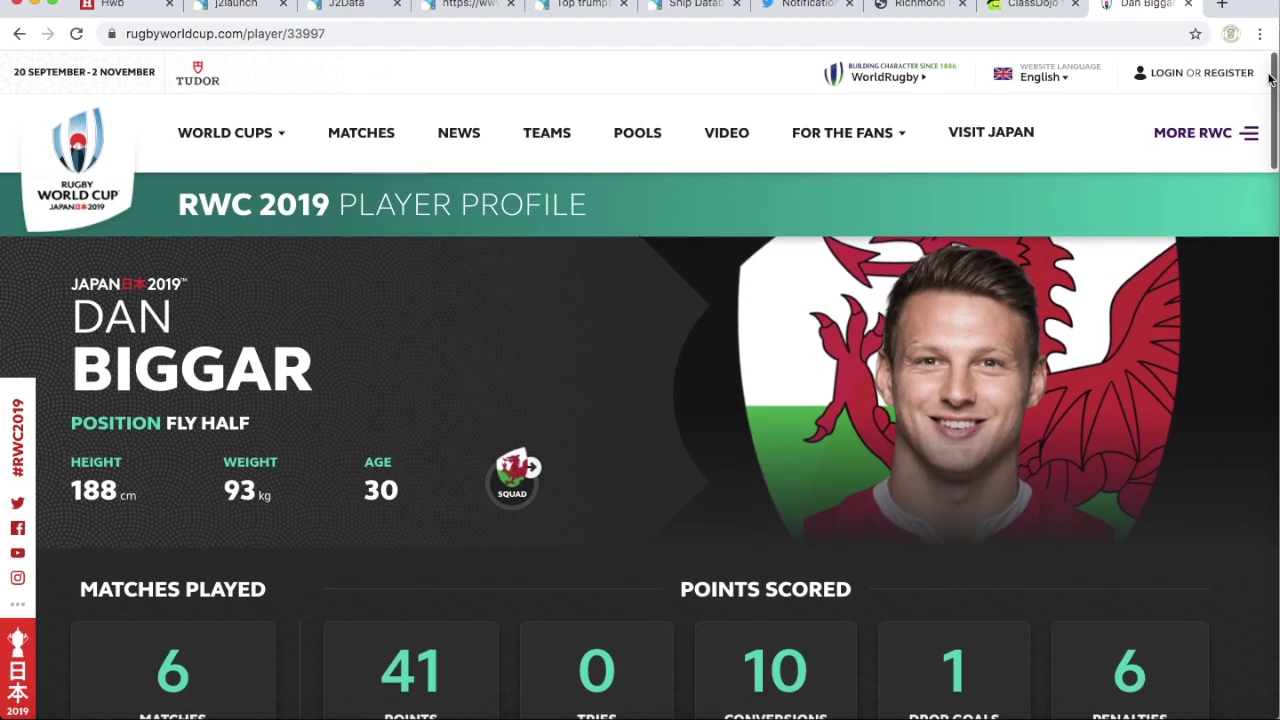
left_click_drag(1266, 5, 828, 11)
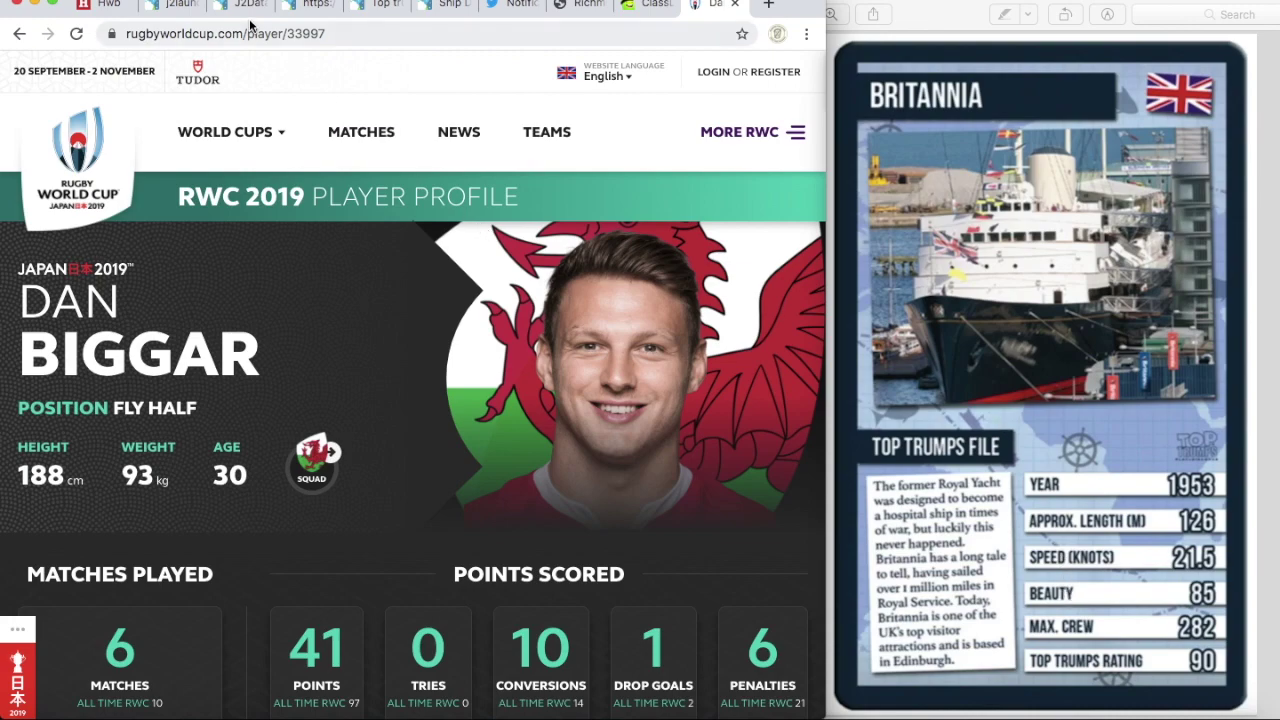
Step: Return to the J2Data database field definitions beside the Britannia card
left_click(306, 5)
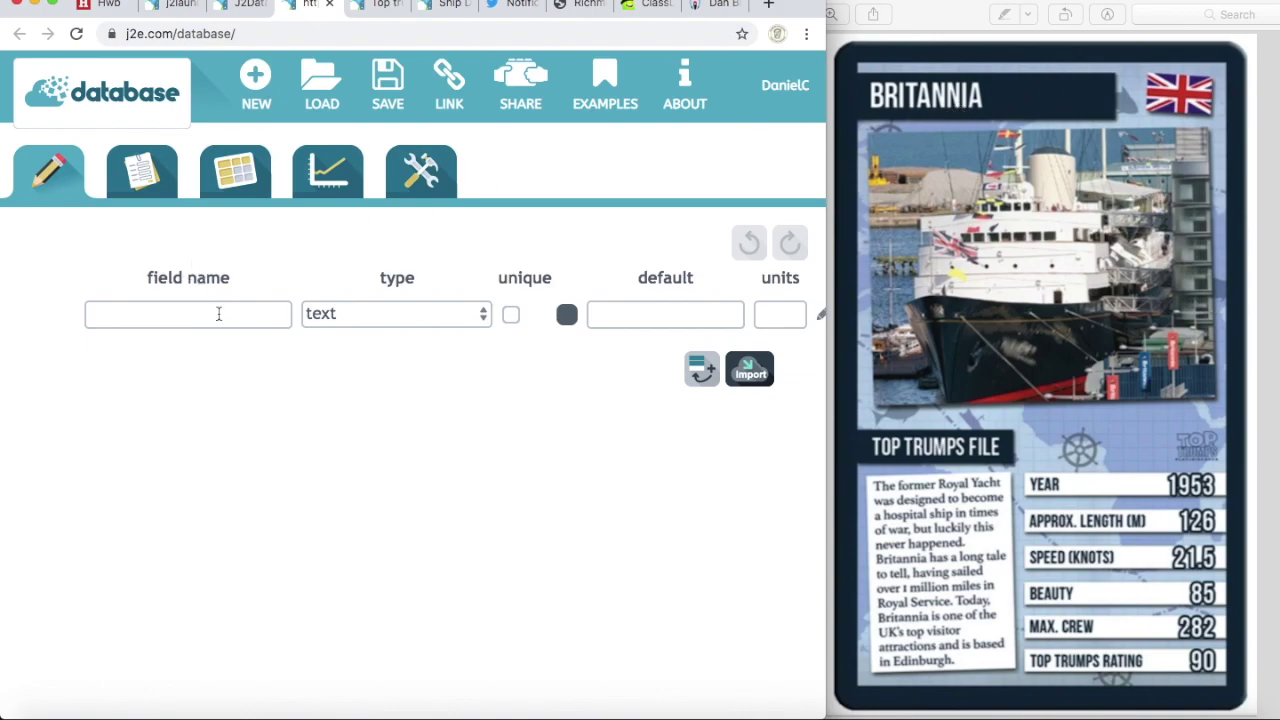
Step: Name the first field 'Name of the ship' and keep it as text
left_click(164, 316)
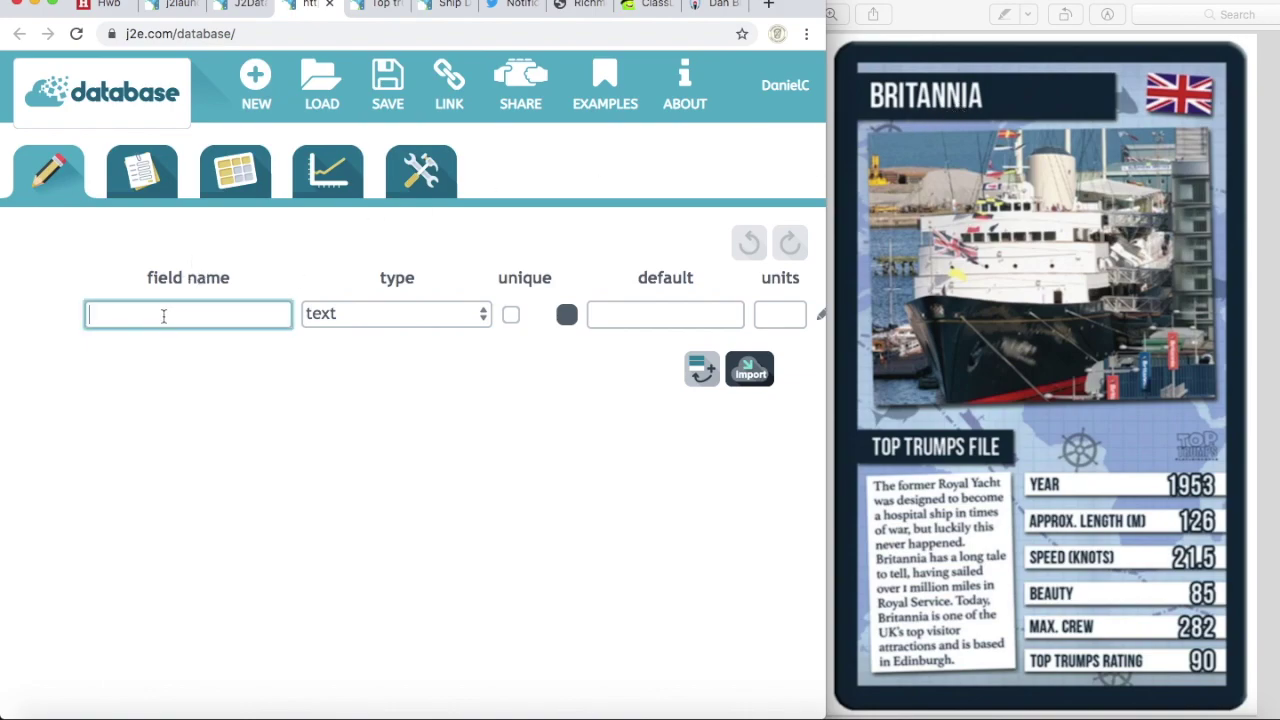
type("Name of")
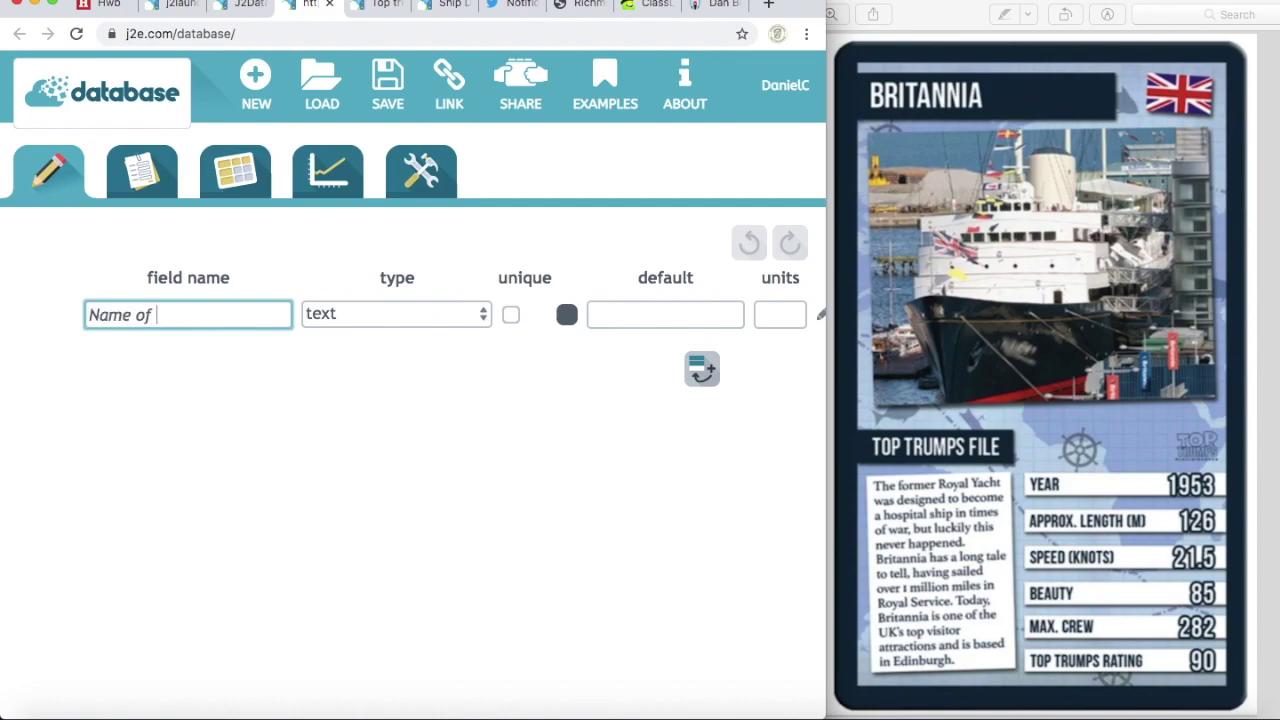
type(" the ship")
left_click(479, 318)
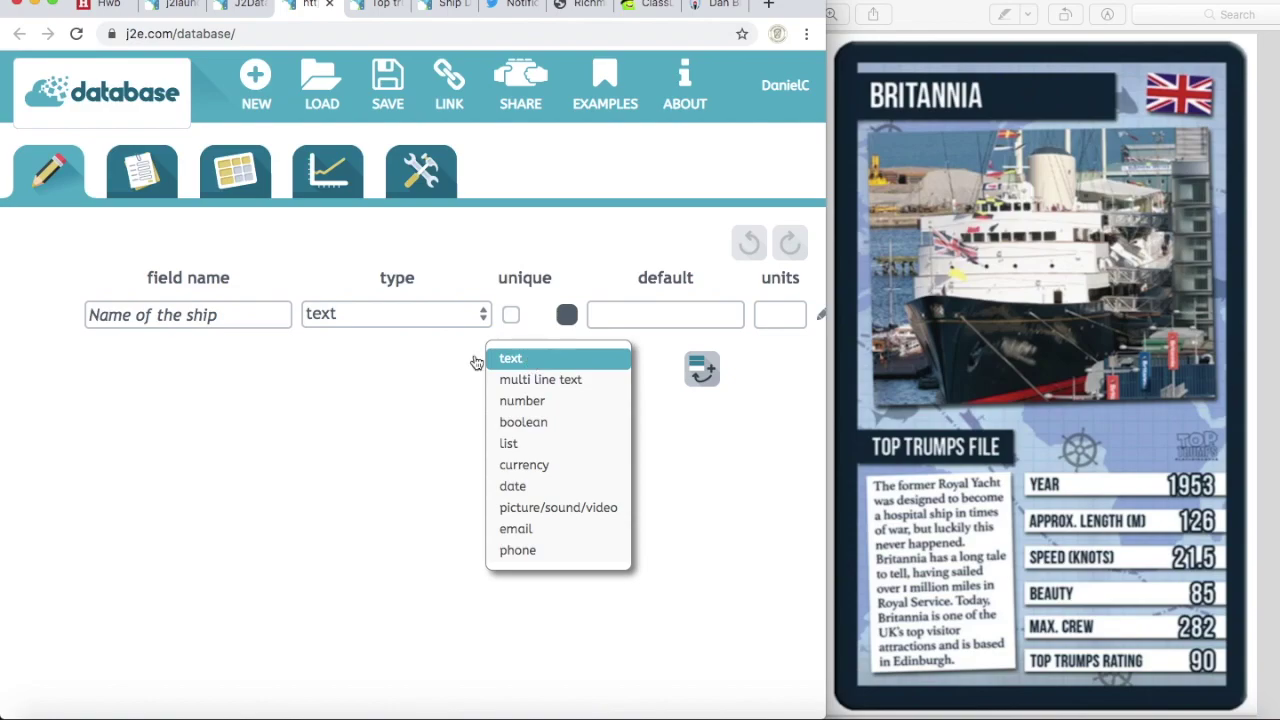
left_click(277, 357)
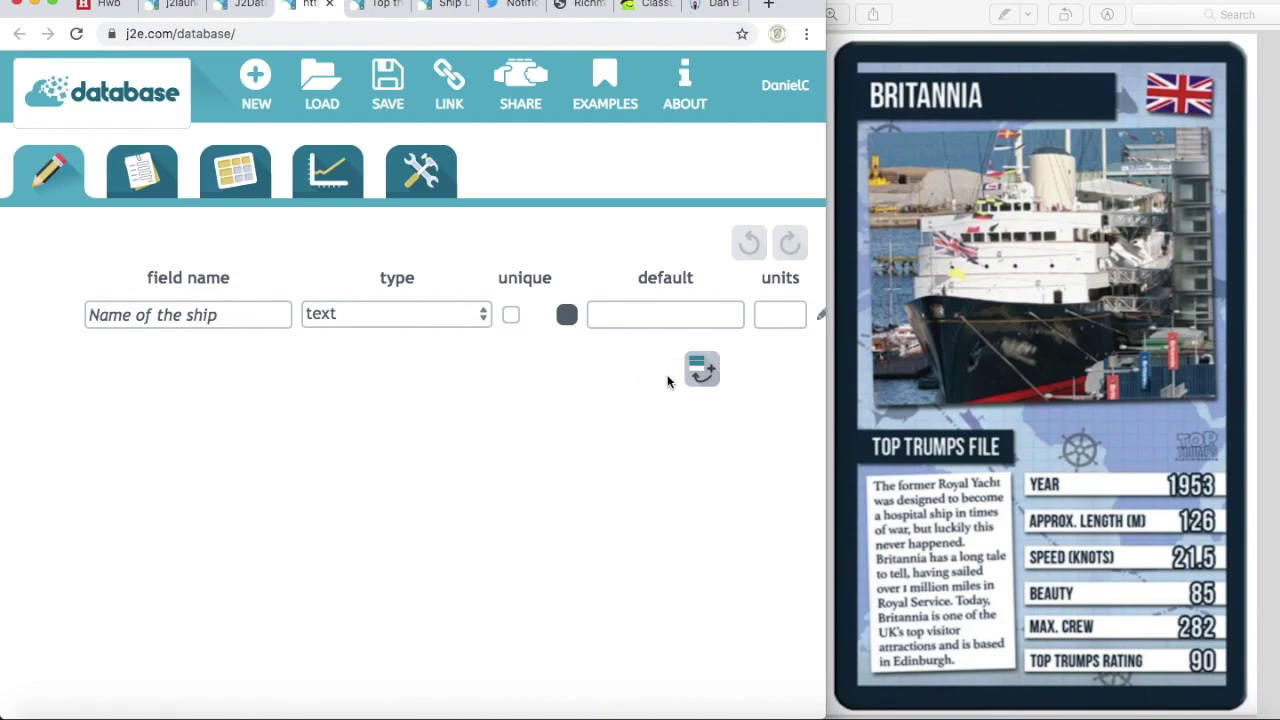
Step: Add a Year field of type number, followed by a third blank field
left_click(709, 370)
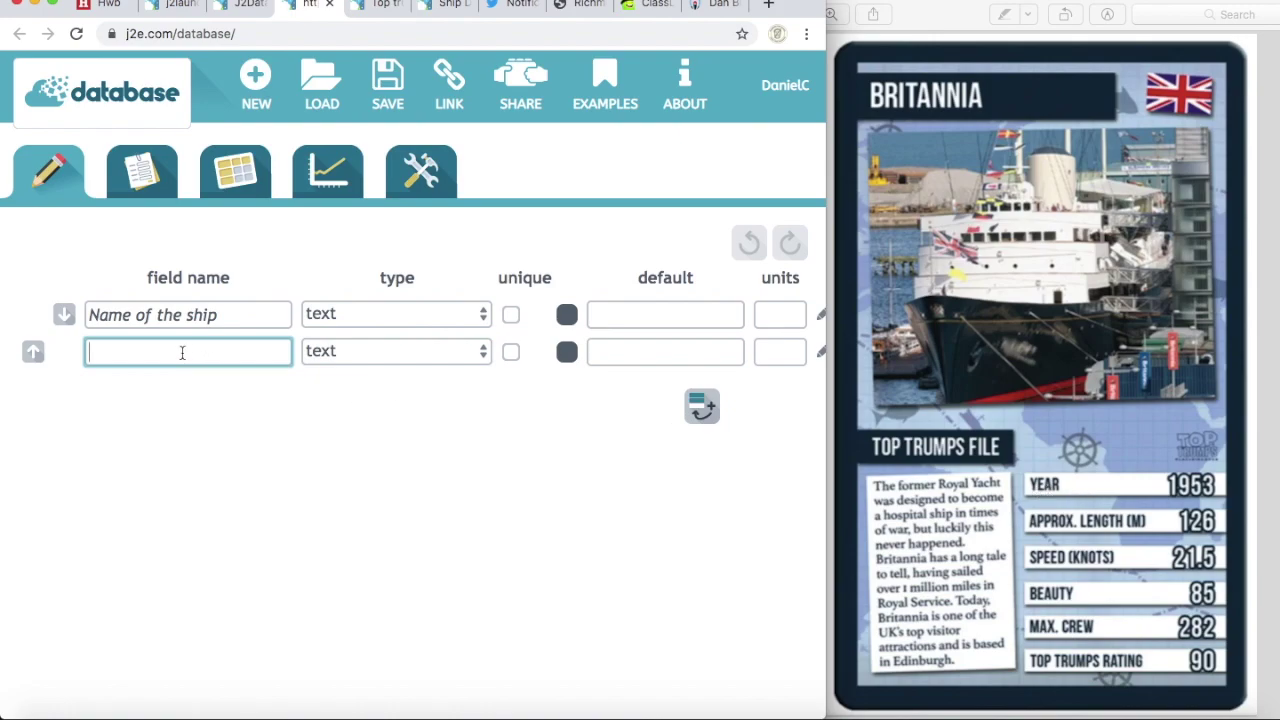
type("Year")
left_click(474, 359)
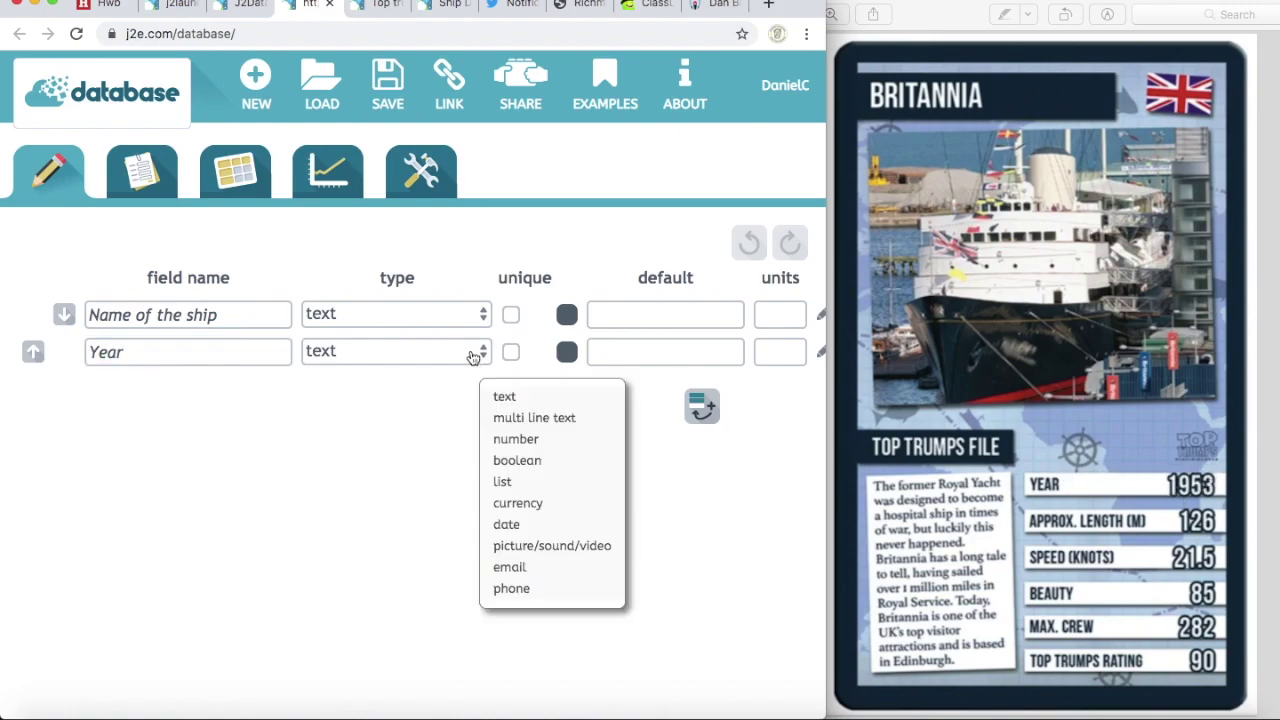
left_click(551, 442)
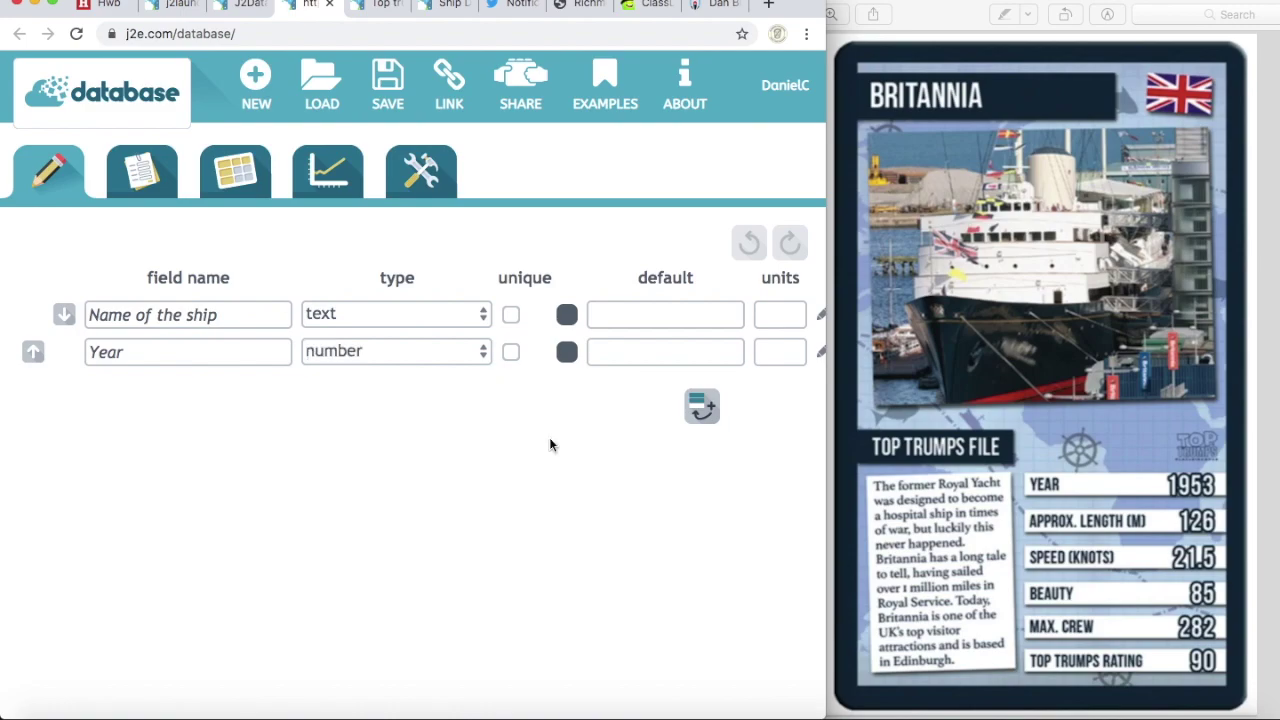
left_click(708, 407)
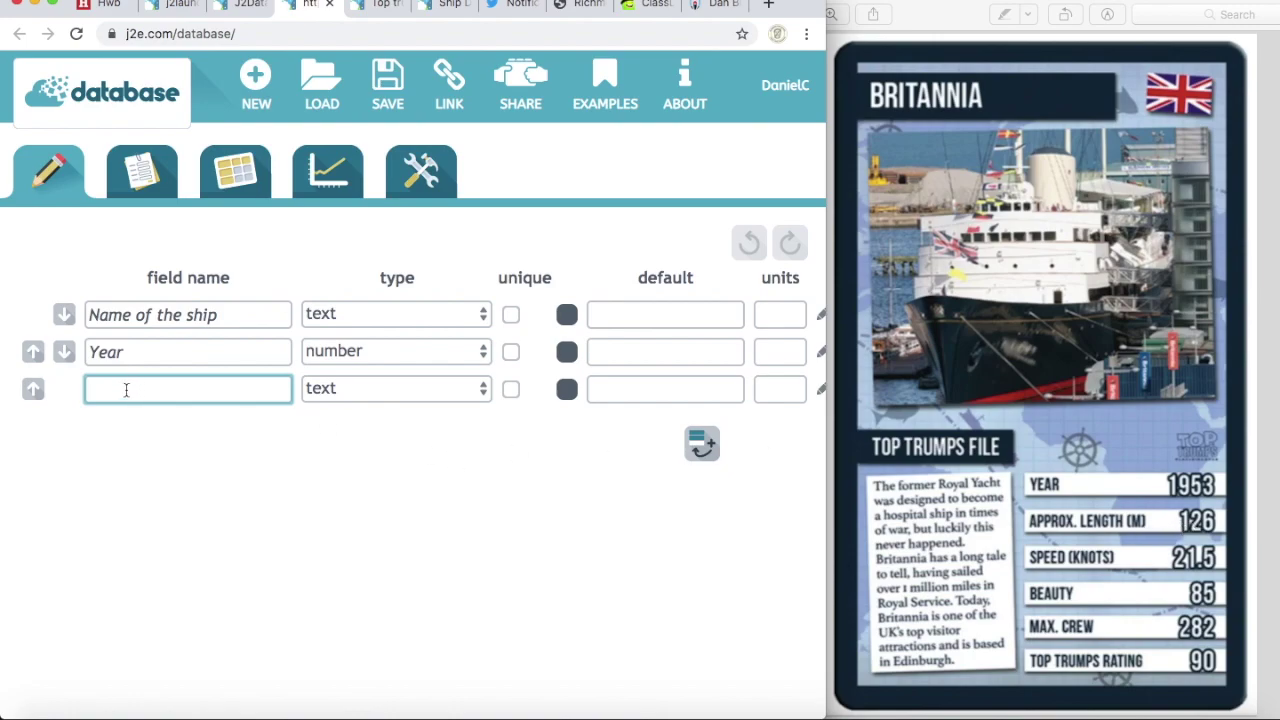
Step: Define Approx length m and Speed knots as number fields
type("Aprox length ")
type("m")
left_click(441, 399)
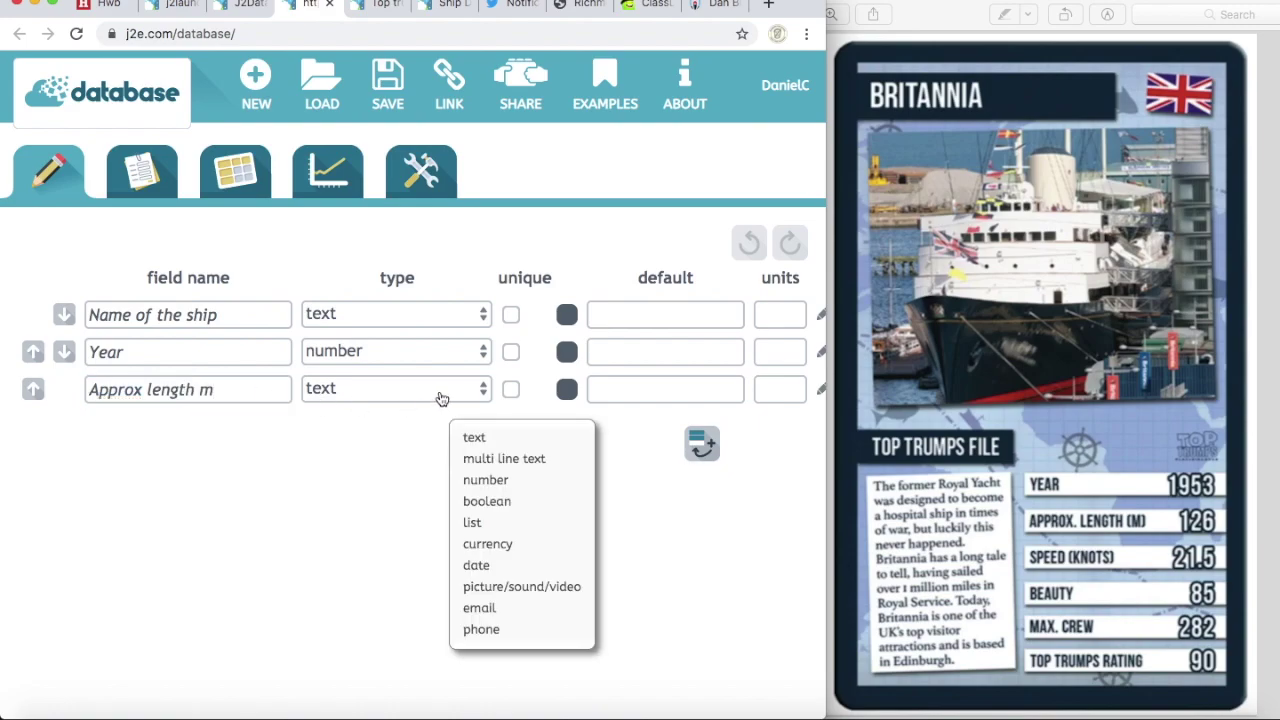
left_click(490, 480)
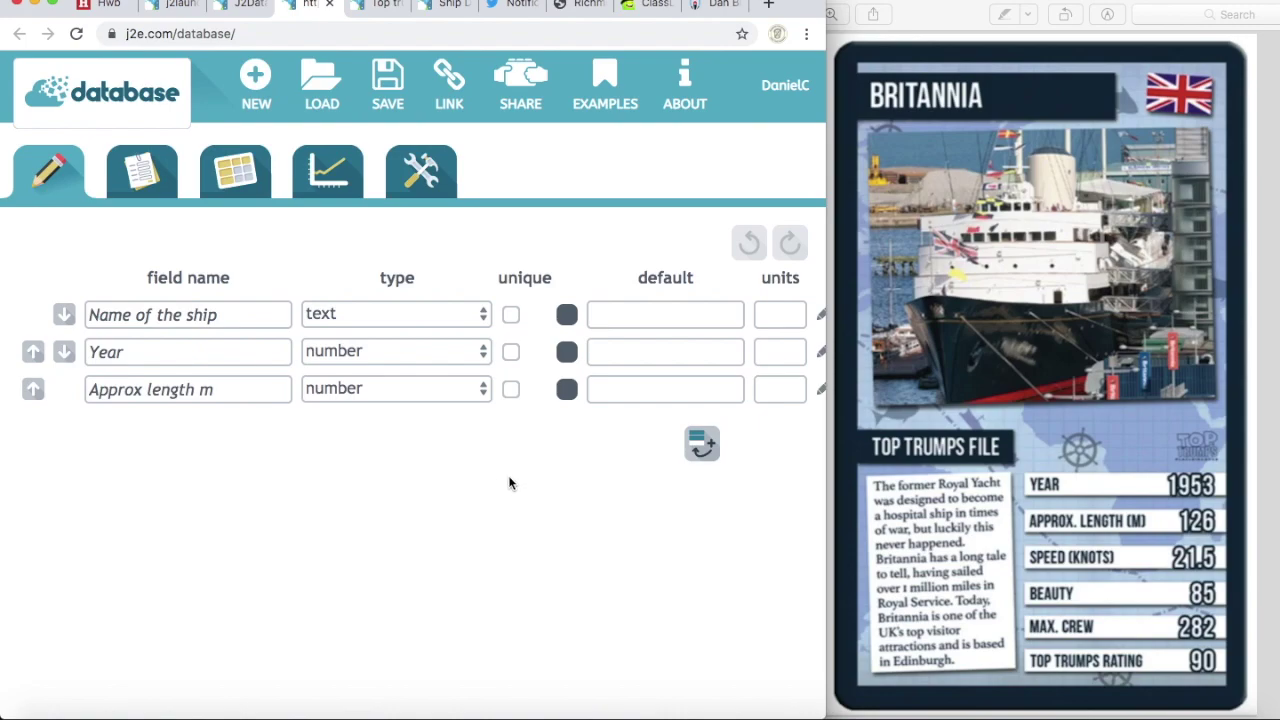
left_click(704, 447)
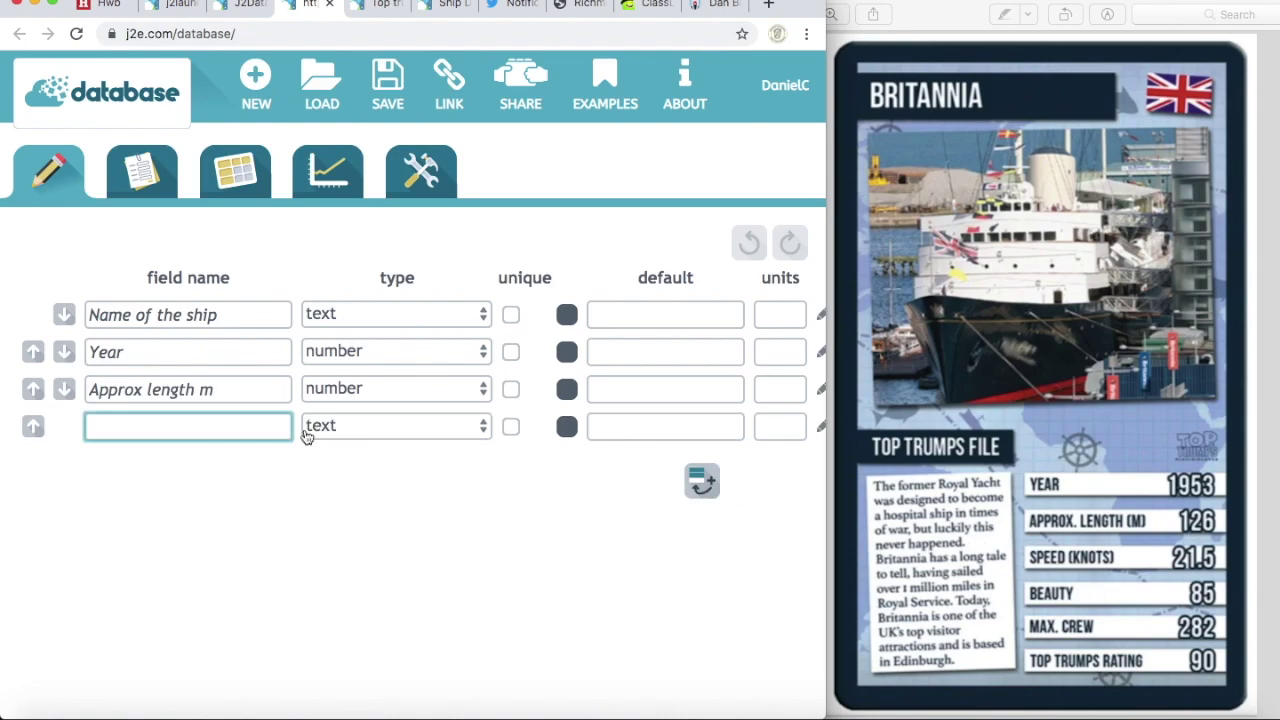
type("Speed kno")
type("ts")
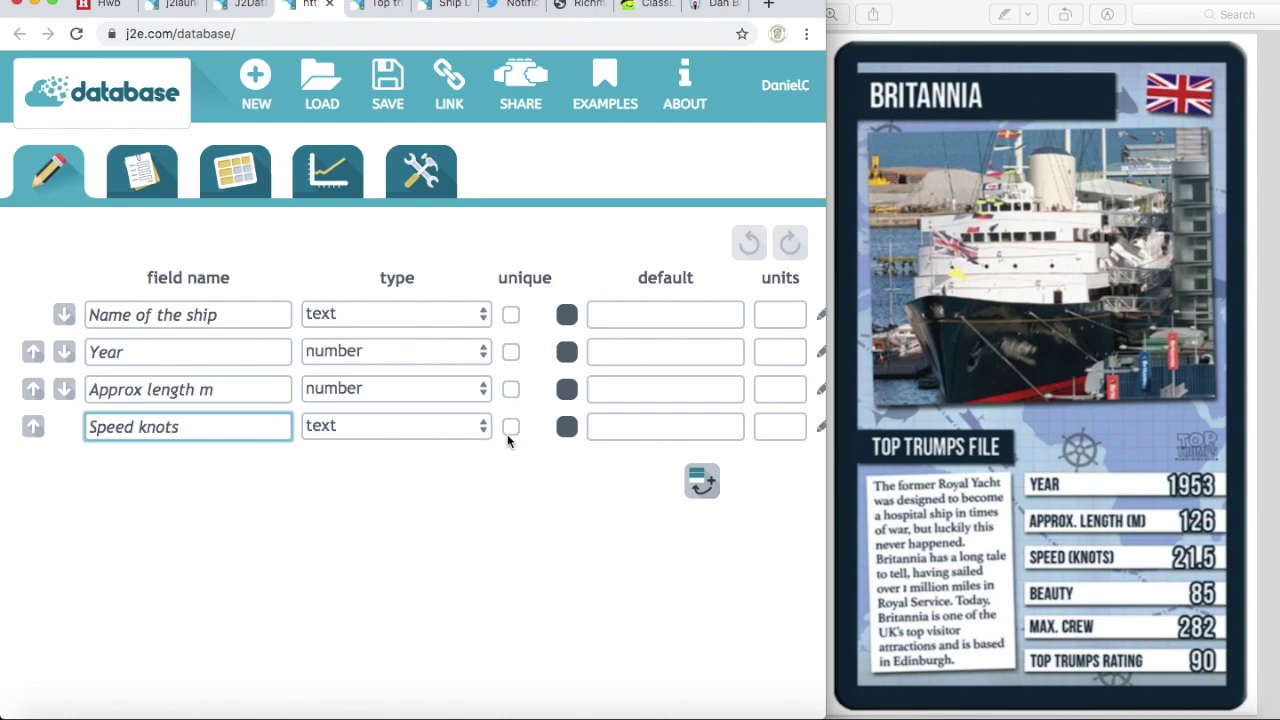
left_click(457, 429)
left_click(515, 514)
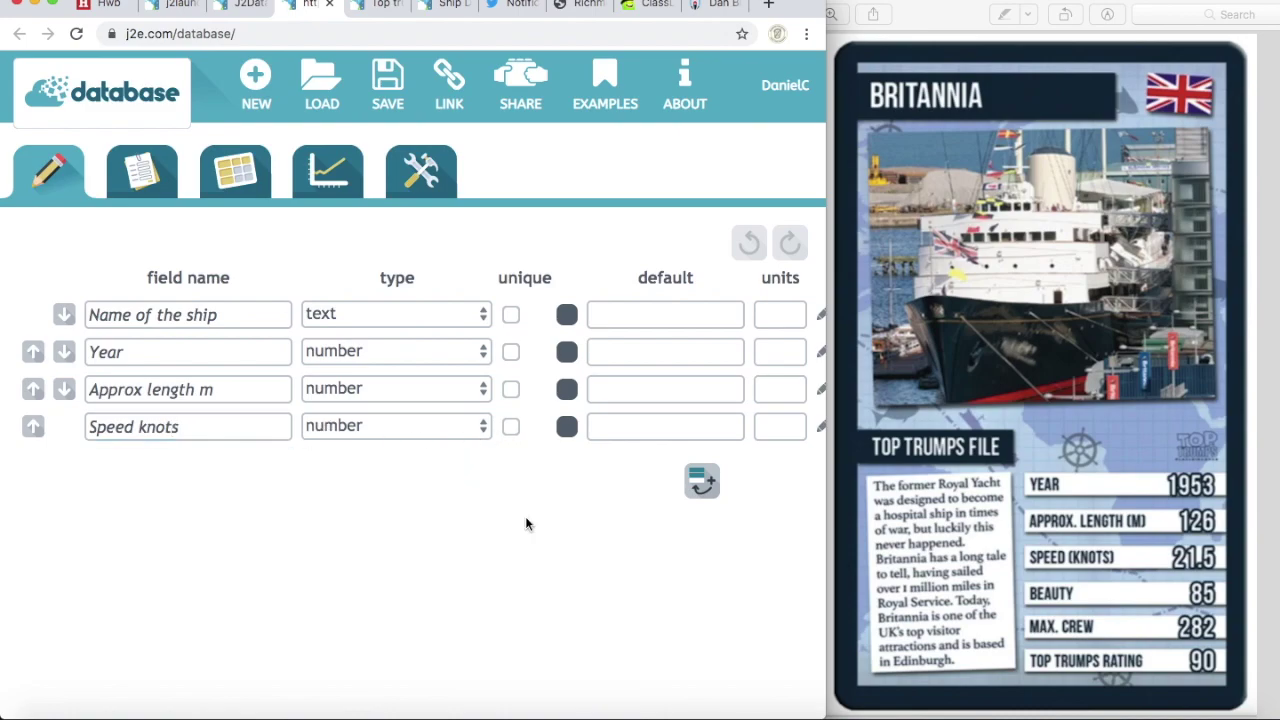
Step: Add Beauty and Max crew as number fields
left_click(701, 481)
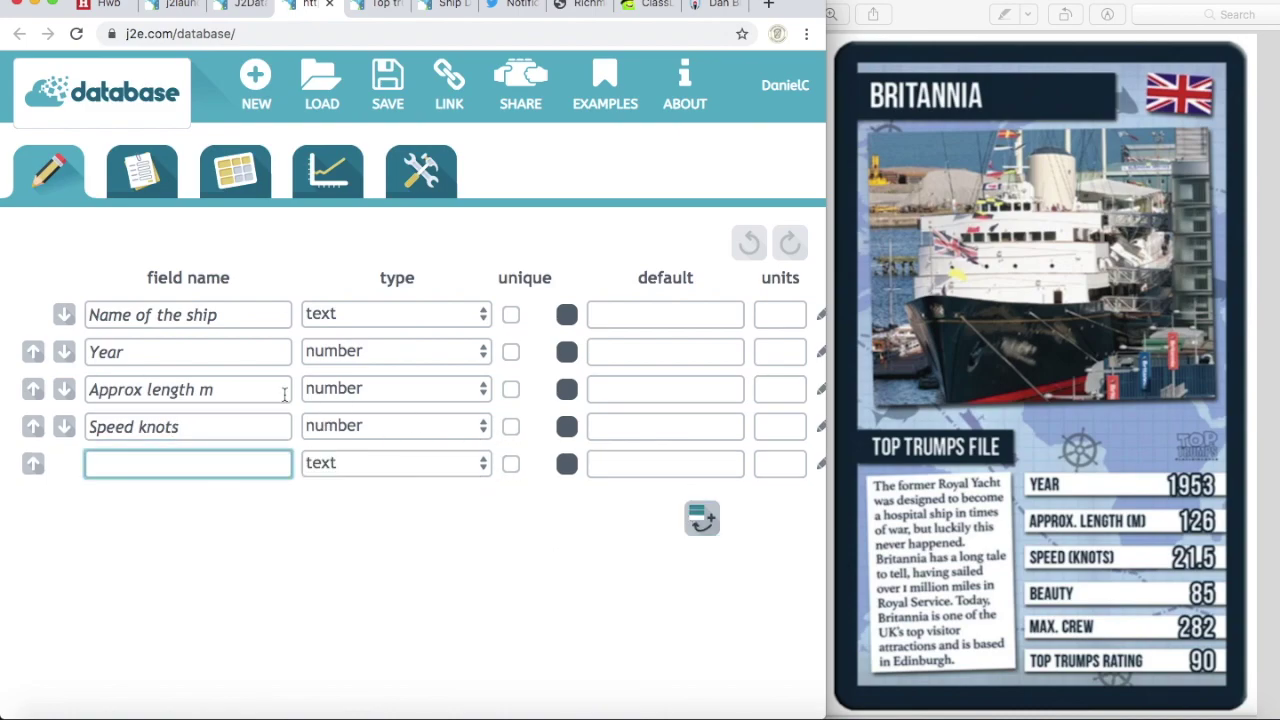
type("Beauty")
left_click(418, 466)
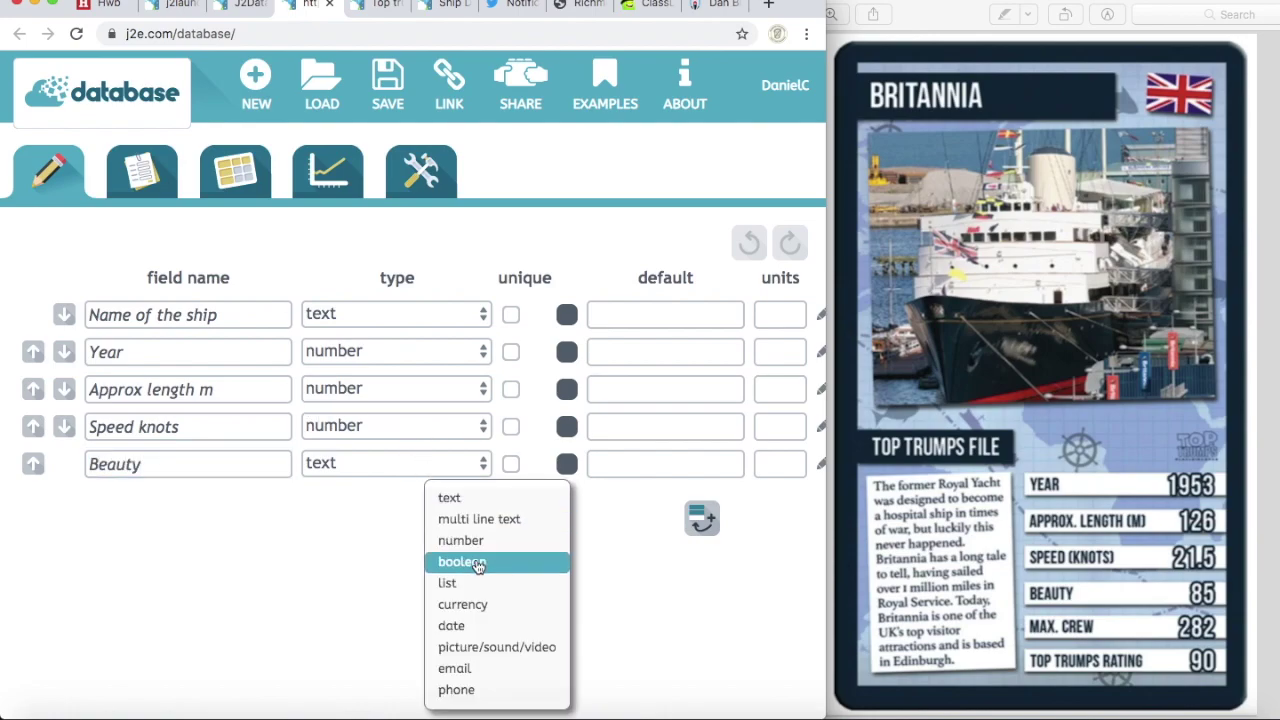
left_click(480, 543)
left_click(716, 514)
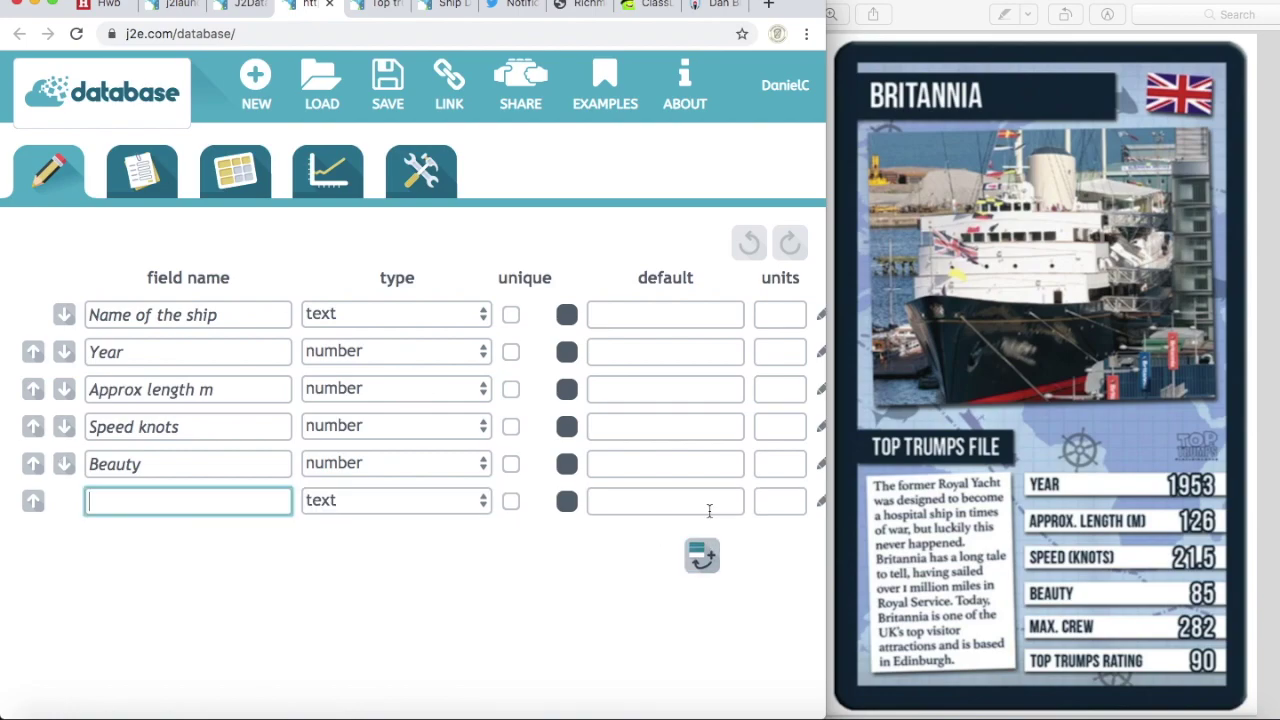
type("Max ")
type("crew")
left_click(484, 501)
left_click(533, 540)
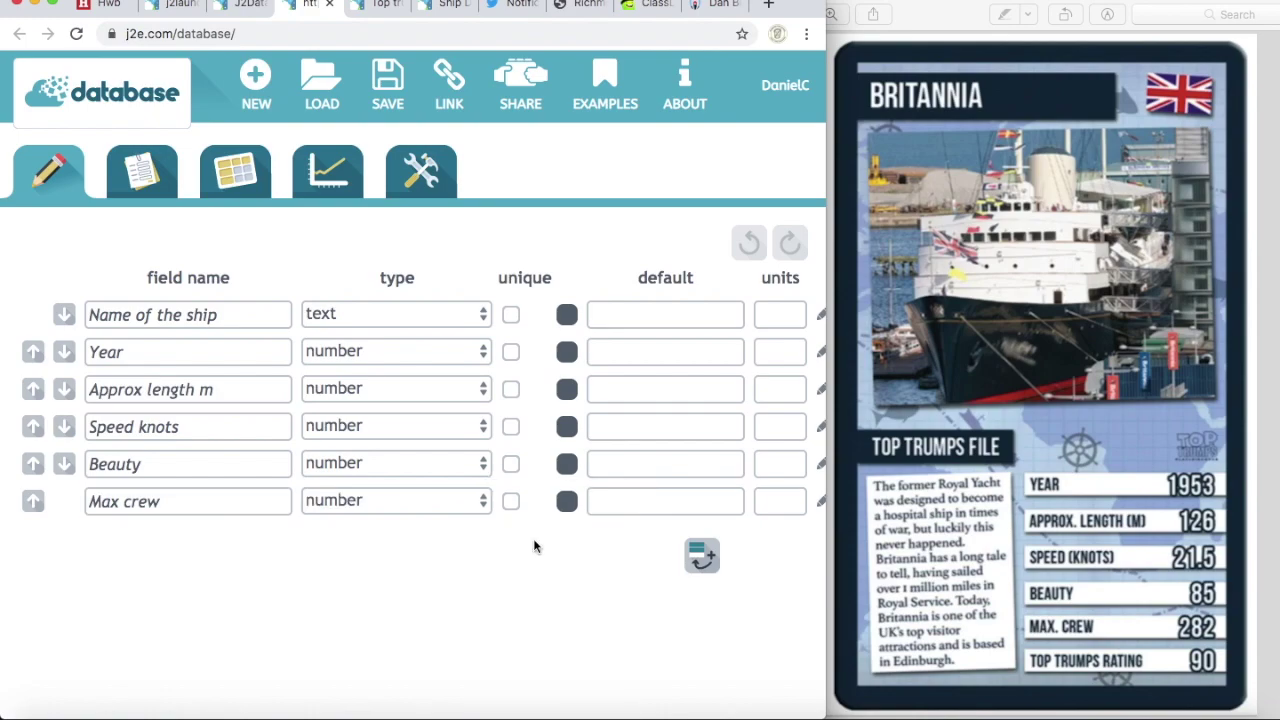
Step: Add a Top trumps rating number field below Max crew
left_click(700, 555)
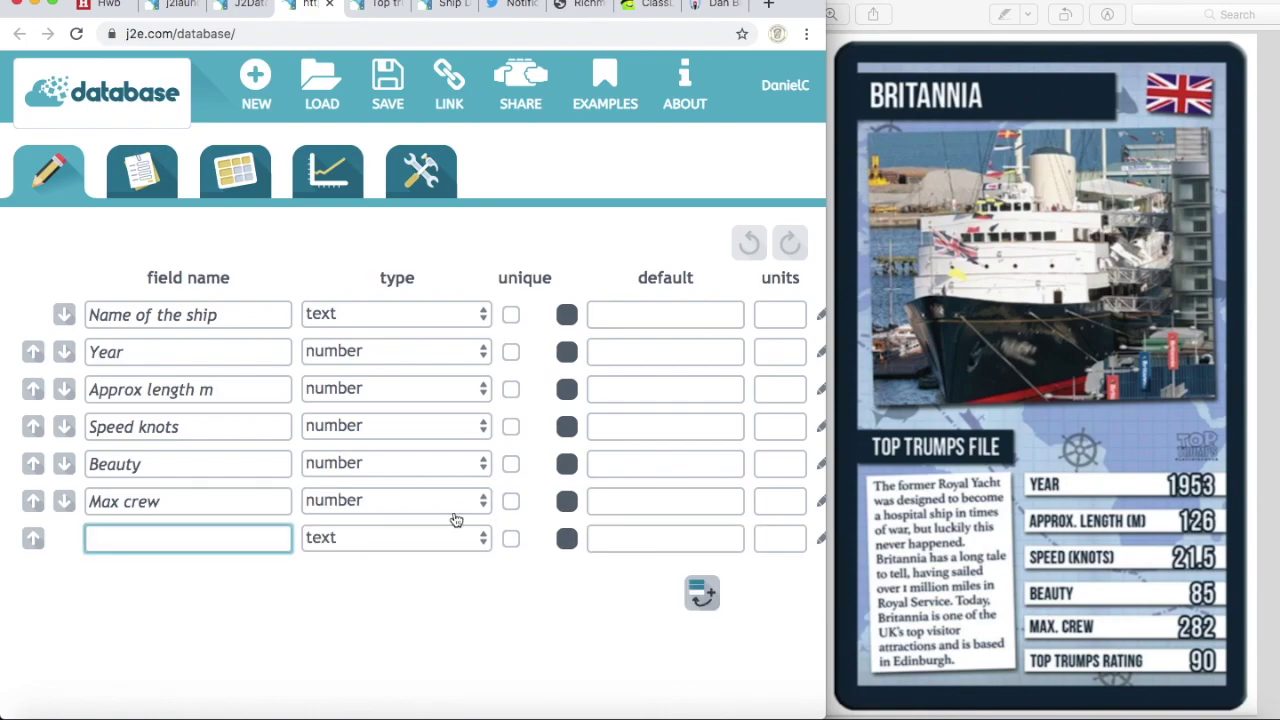
type("Top tru")
type("mps rating")
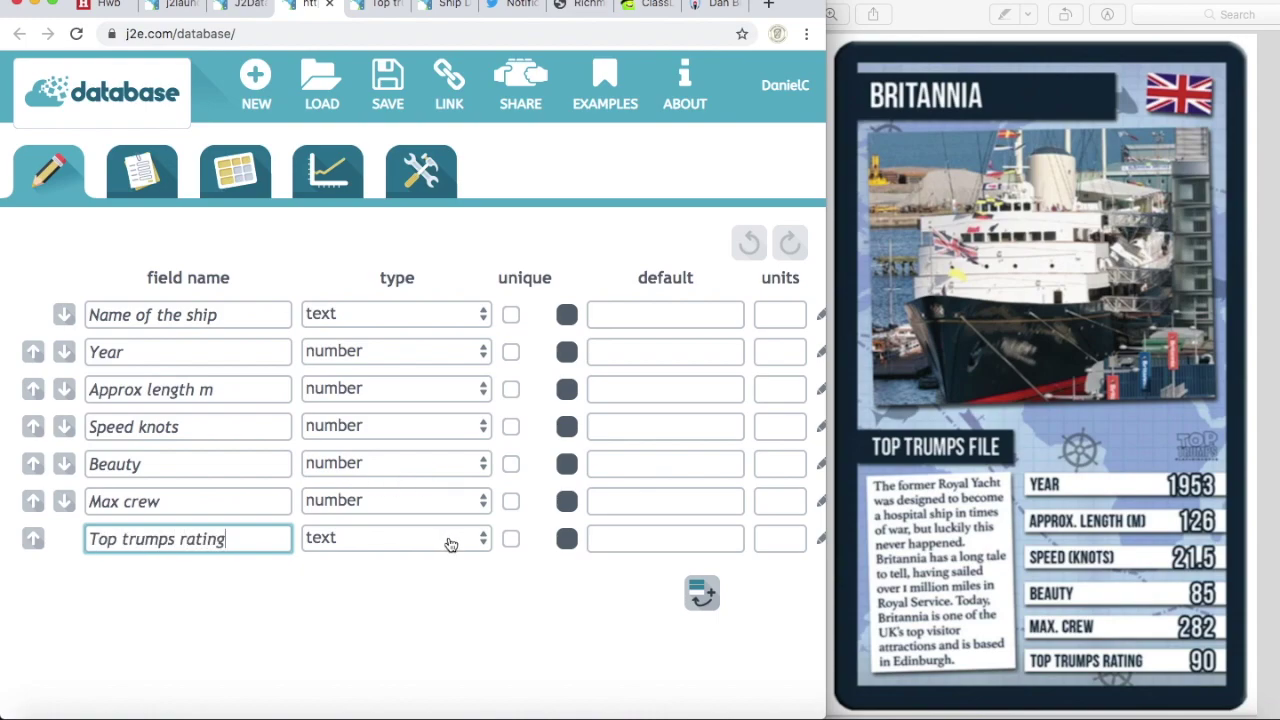
left_click(448, 545)
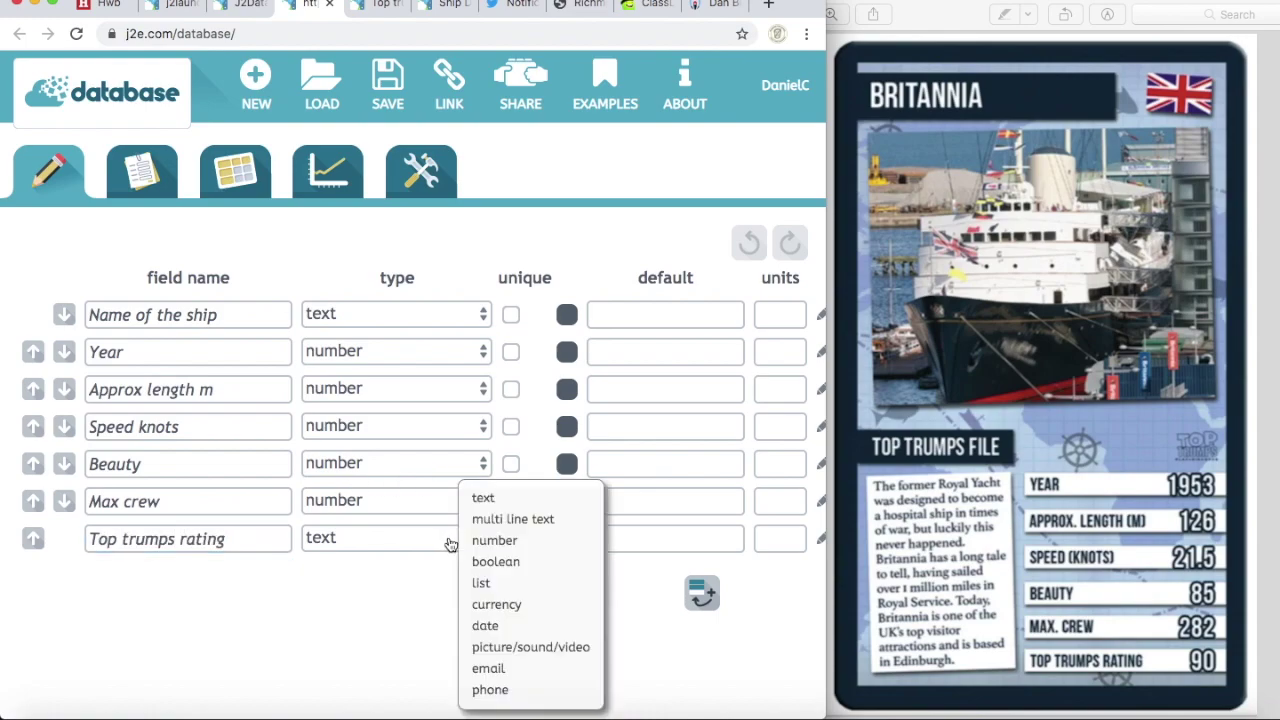
left_click(506, 541)
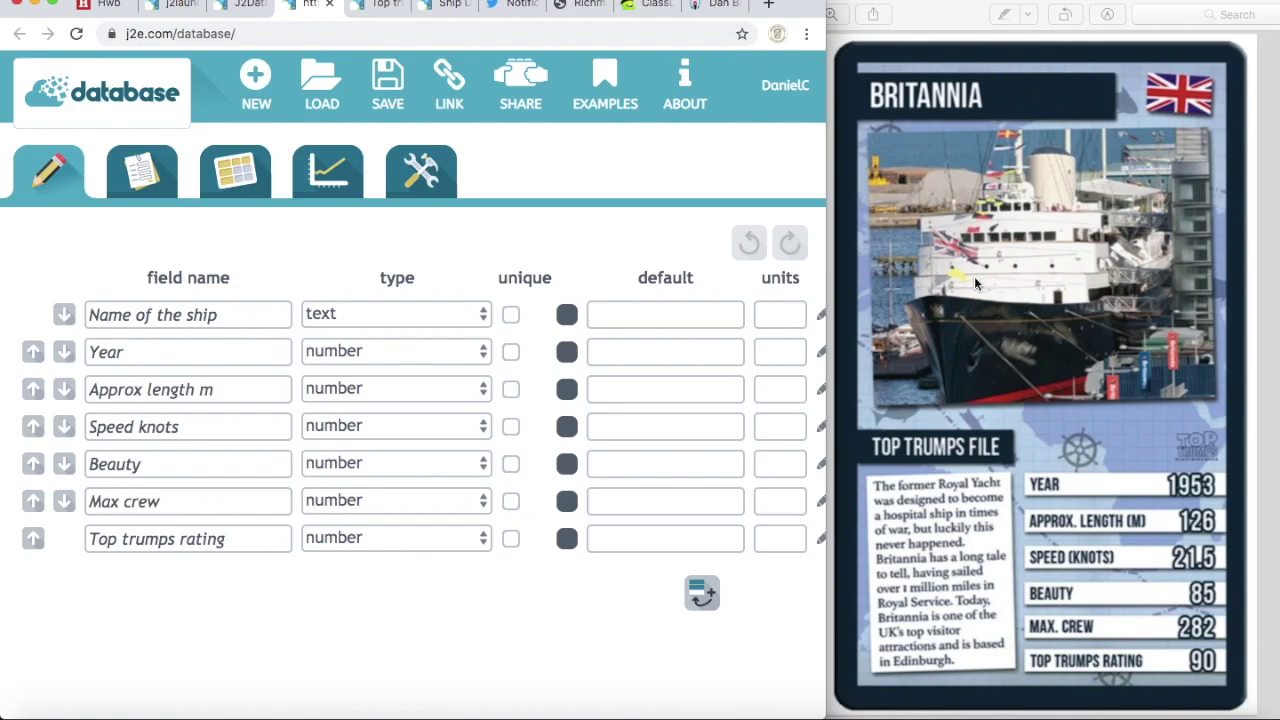
Step: Add a Photo field of type picture/sound/video and bring up the save dialog
left_click(713, 5)
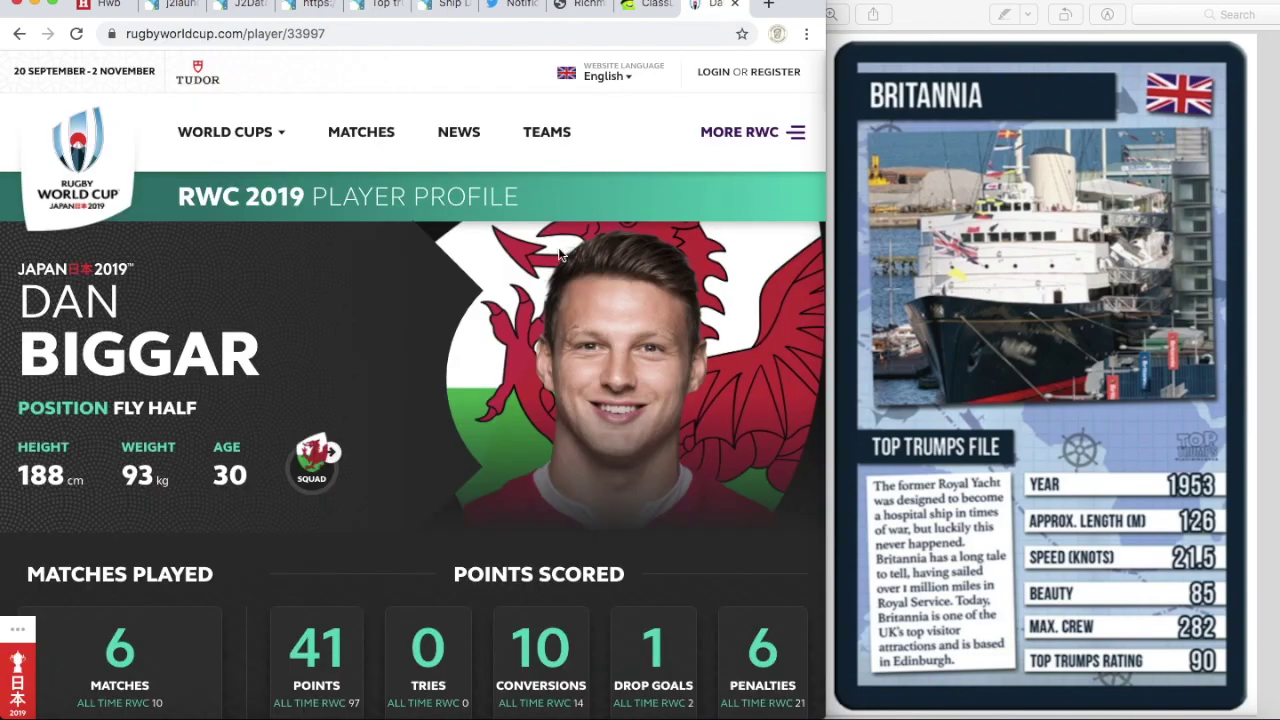
left_click(315, 5)
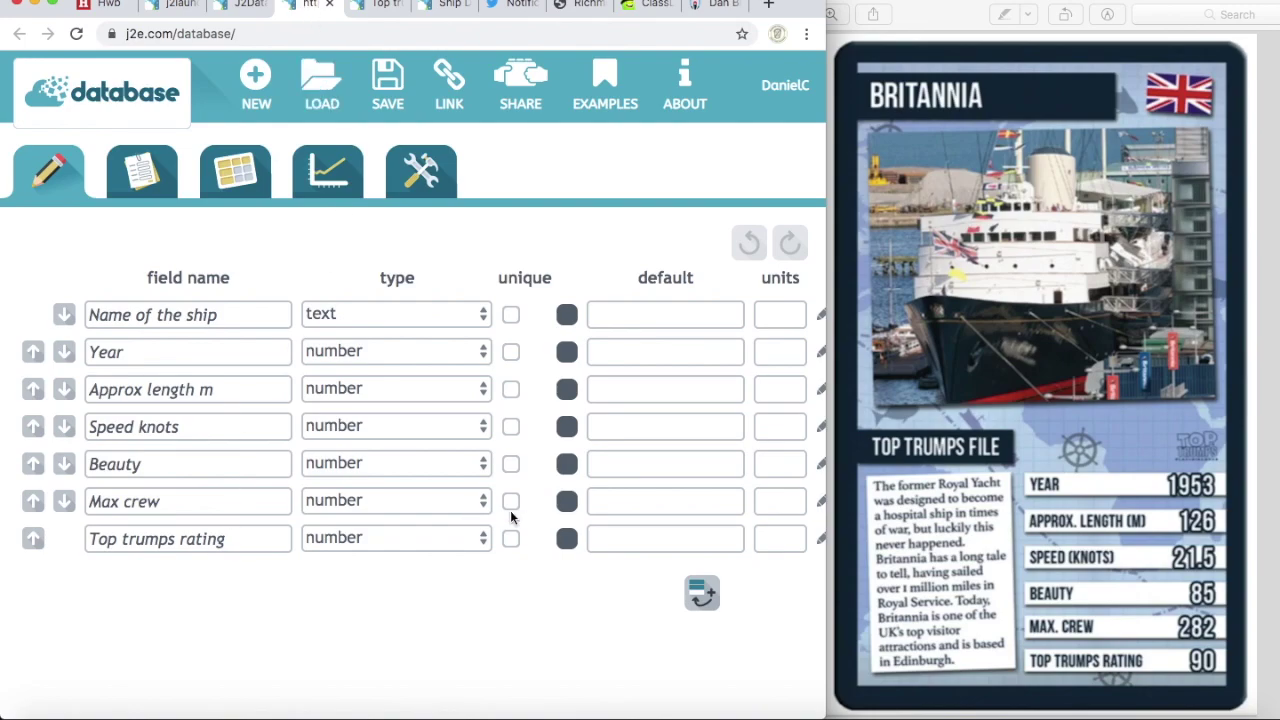
left_click(700, 592)
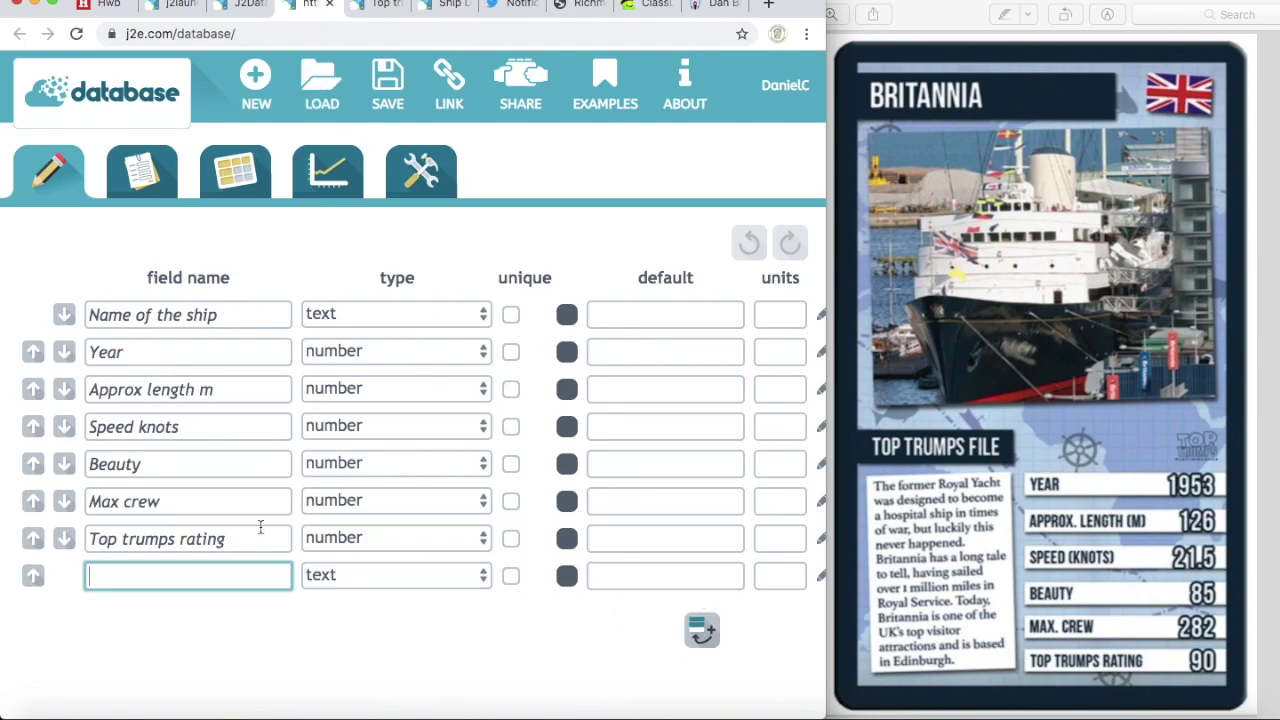
type("Photo")
left_click(445, 578)
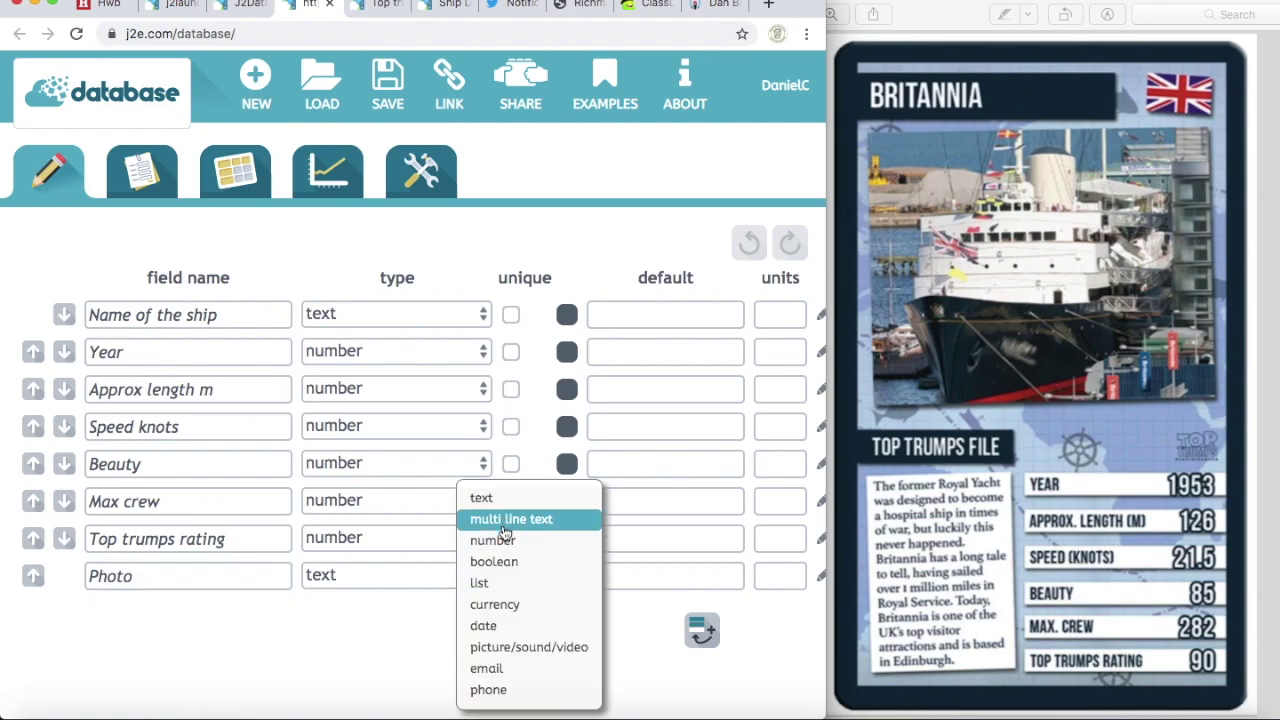
left_click(513, 650)
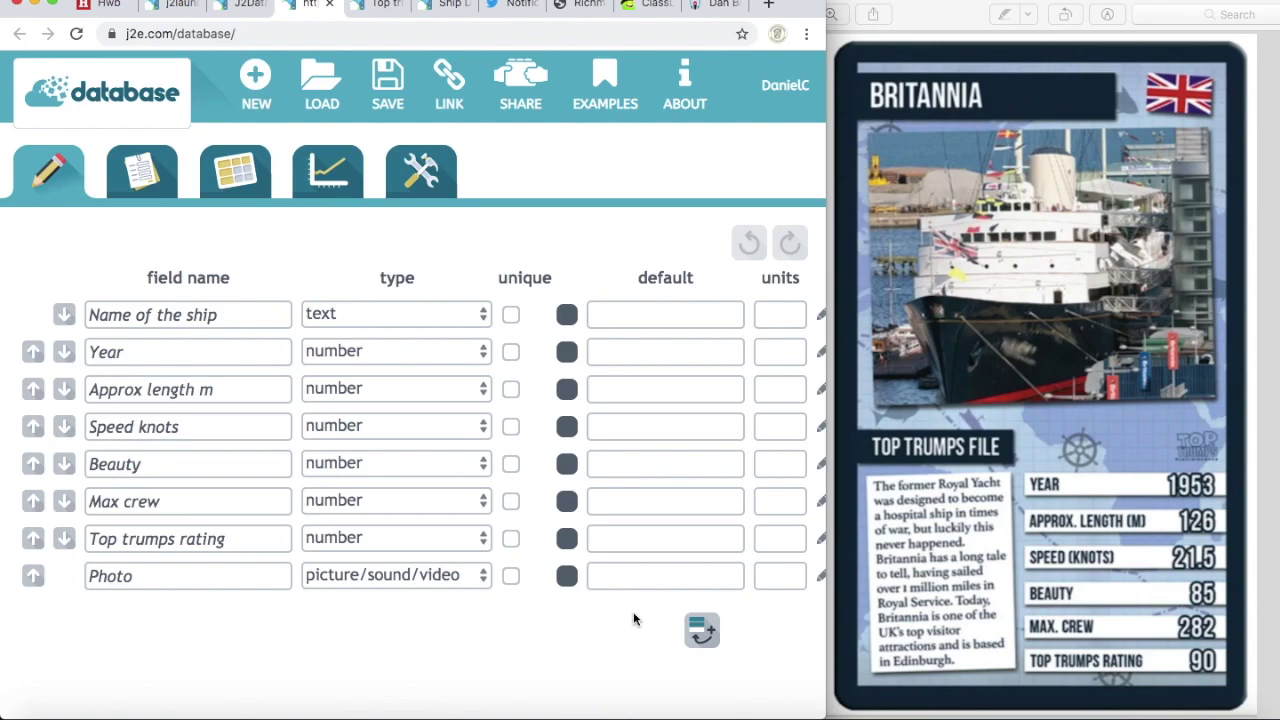
left_click(387, 92)
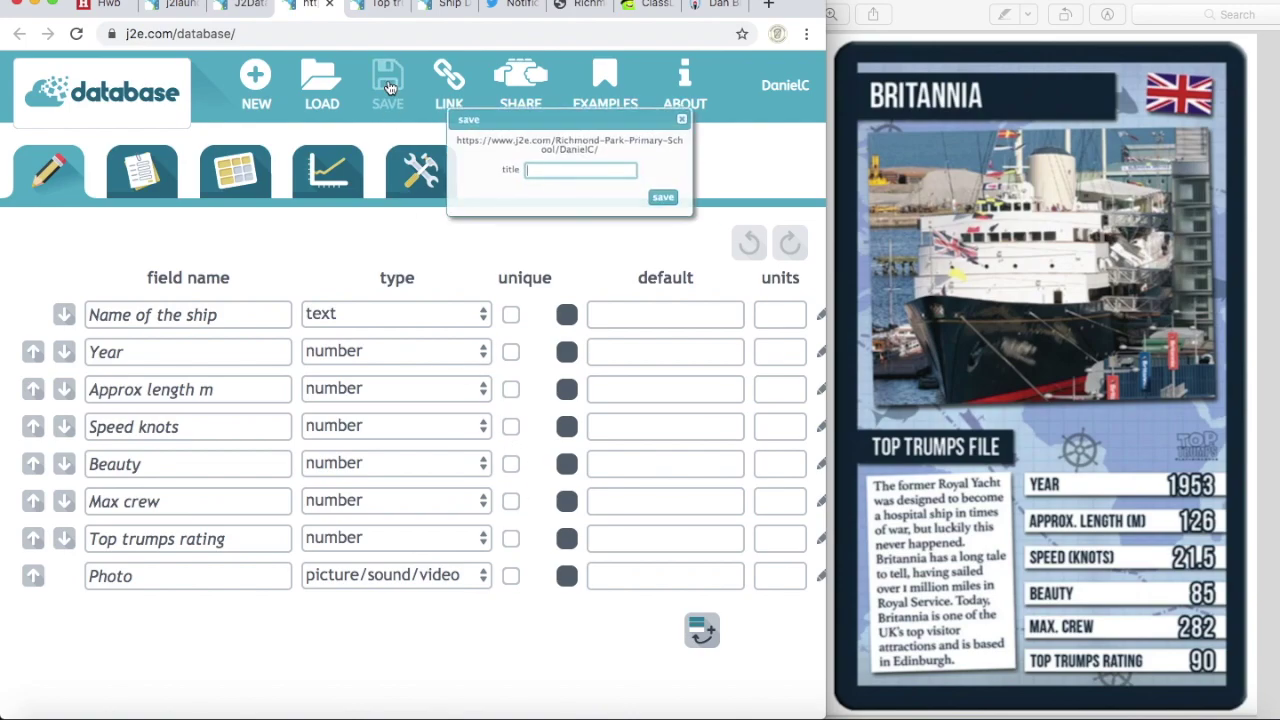
Step: Save the database as 'Ship database 1' after 'Ship database' proves already taken
type("Sh")
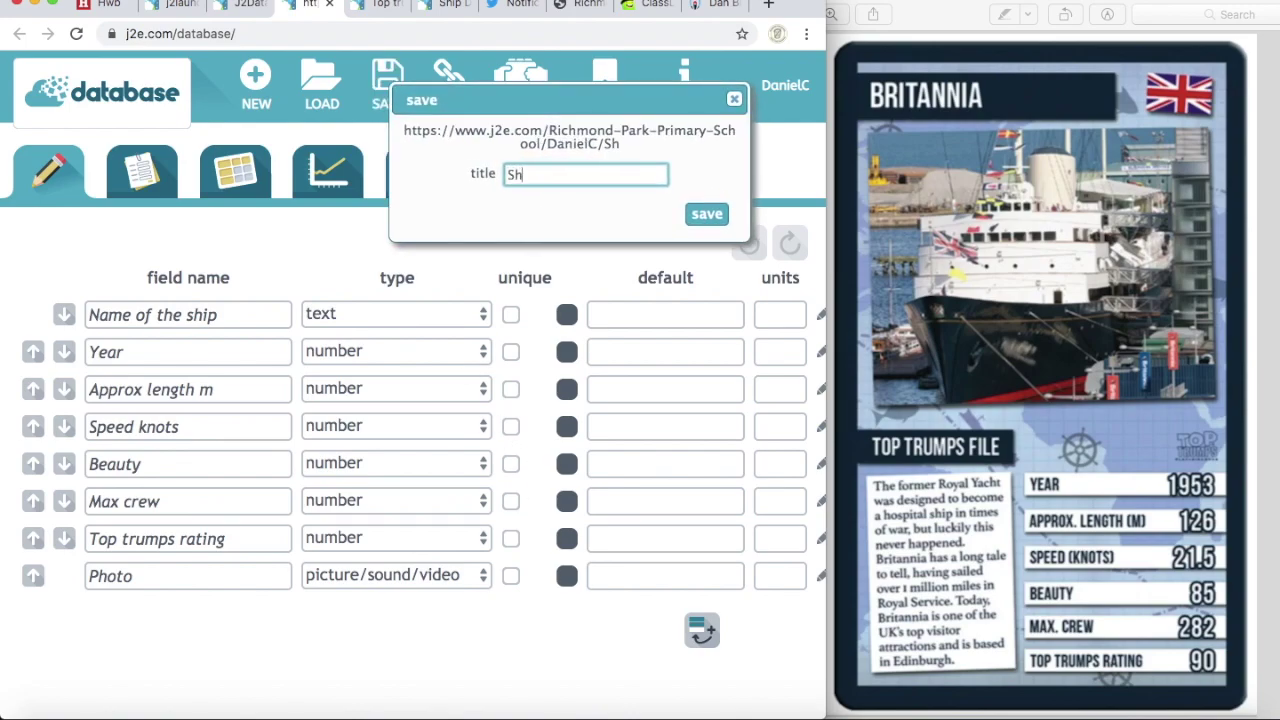
type("ip database")
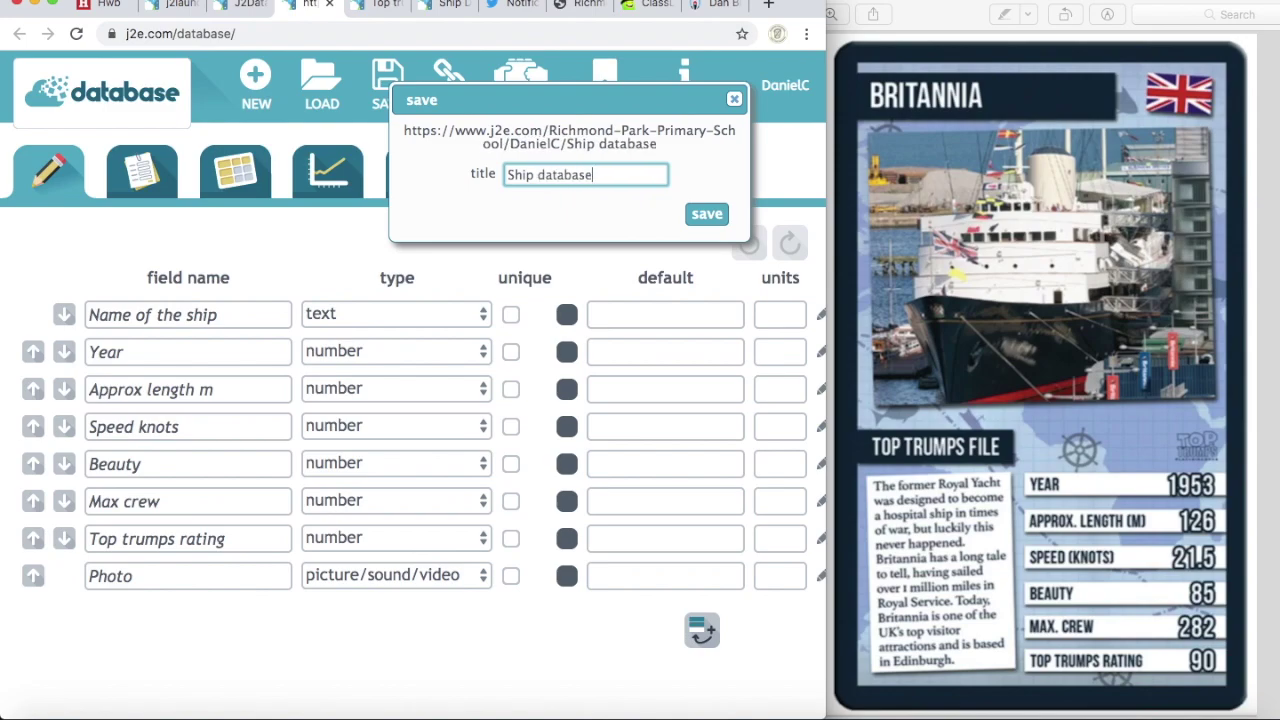
left_click(707, 218)
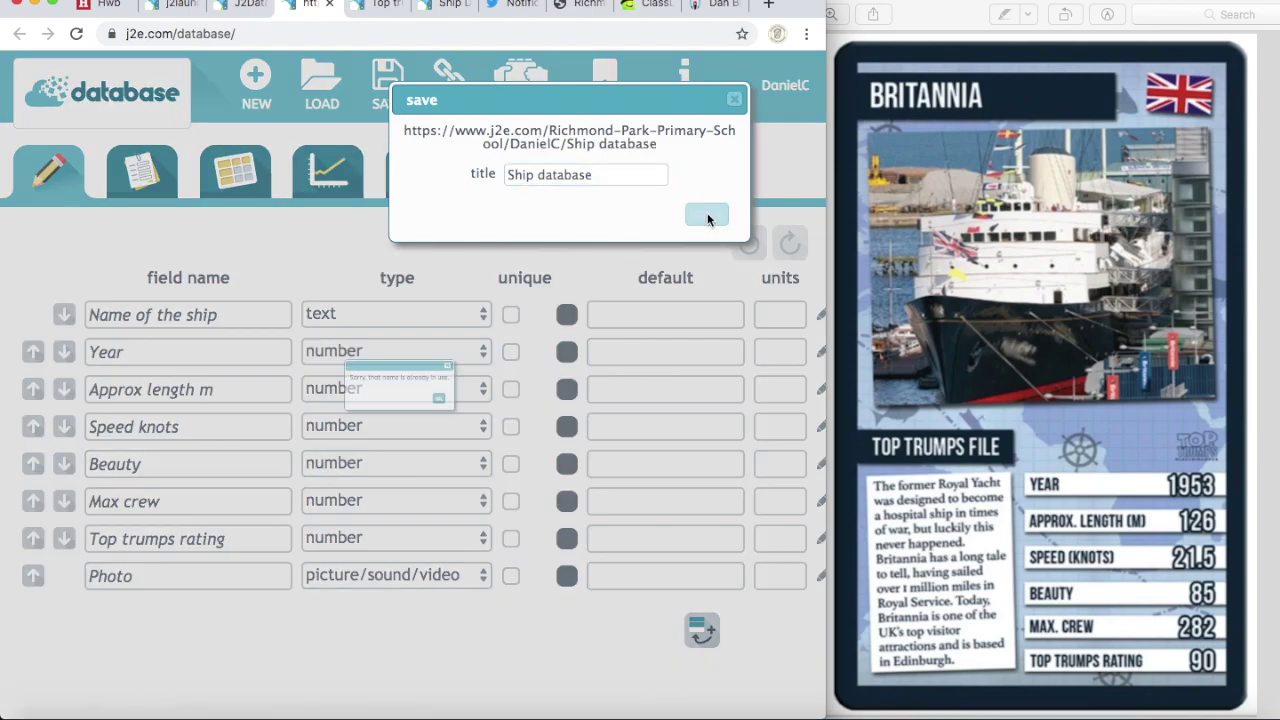
left_click(491, 418)
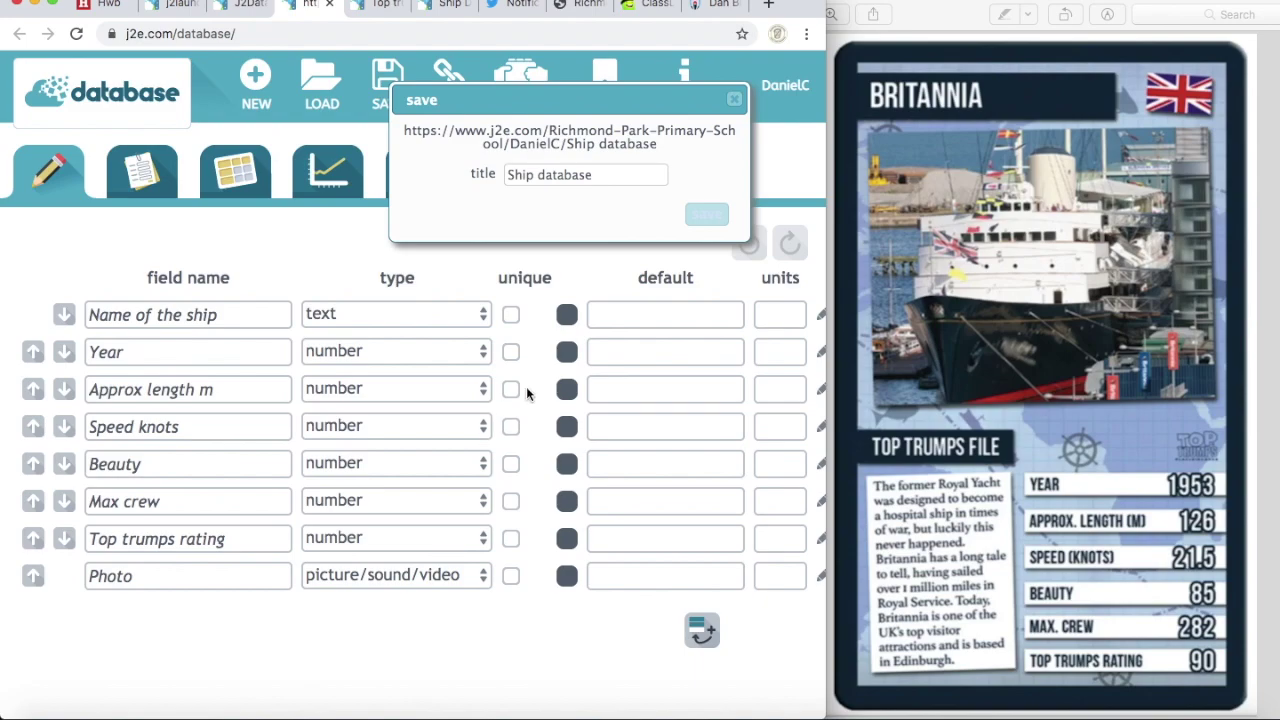
left_click(633, 174)
type("1")
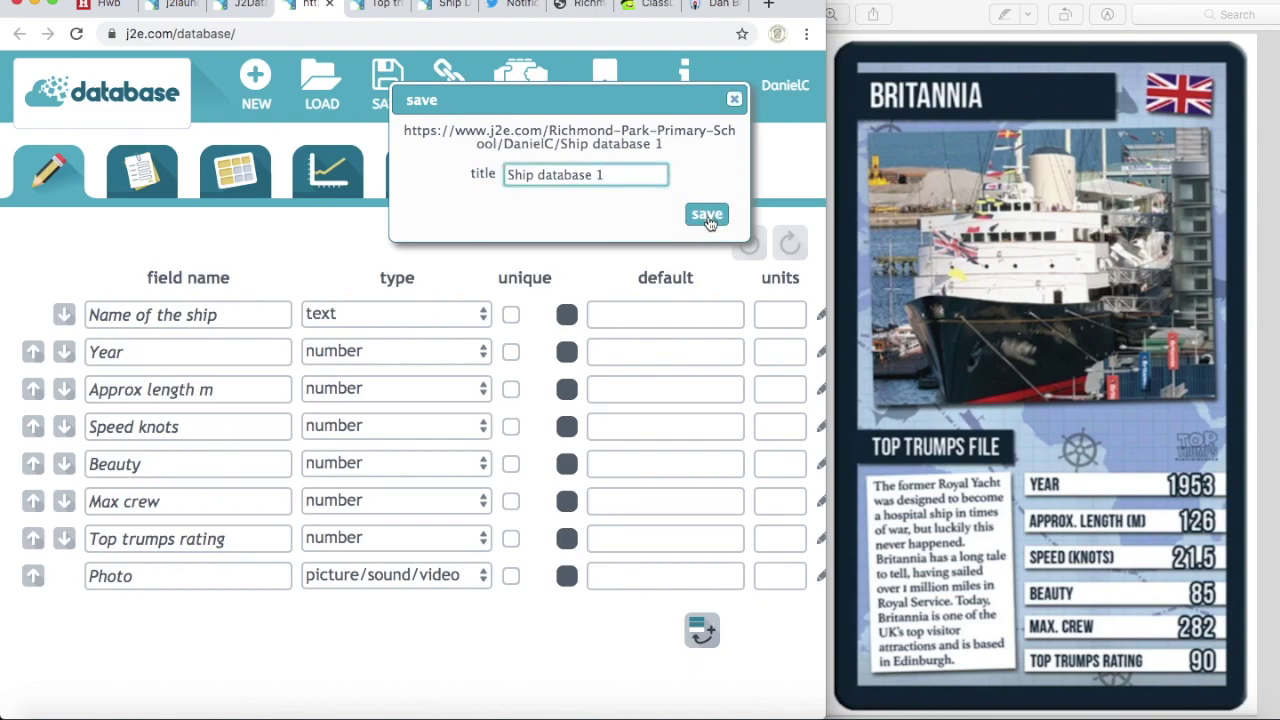
left_click(706, 216)
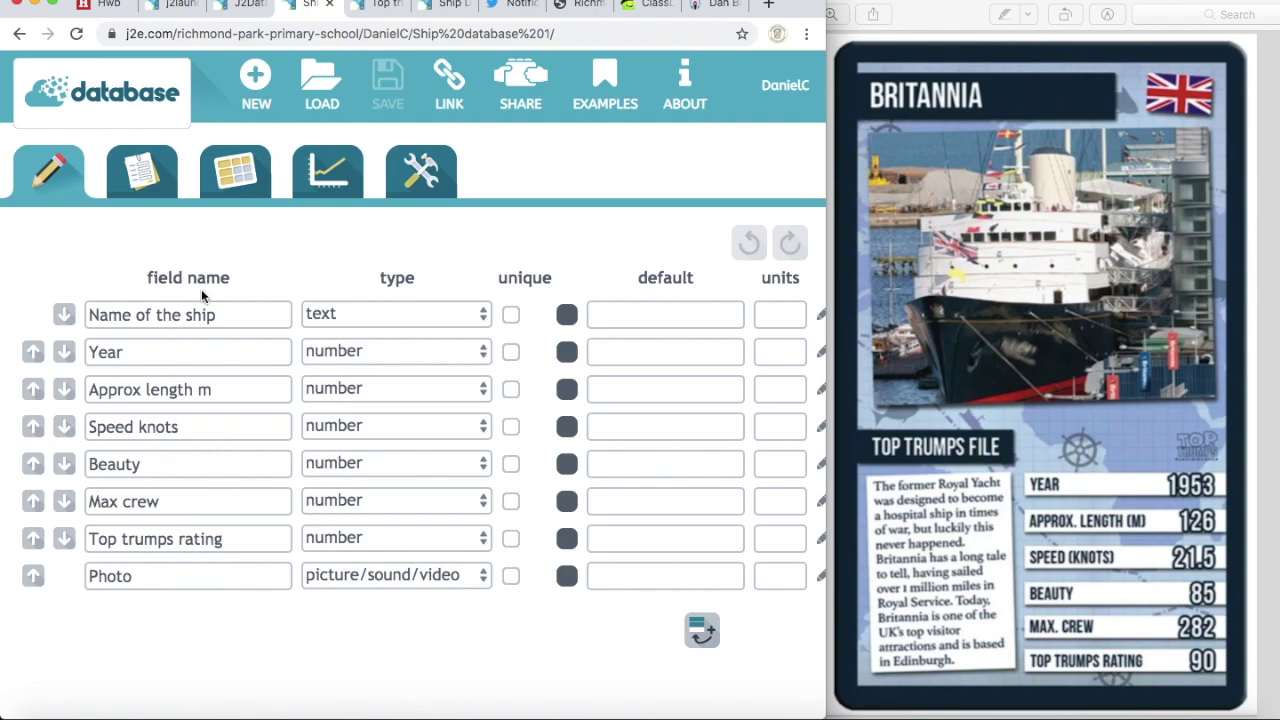
Step: In the record form, enter Britannia with year 1953, length 126 and speed 21.5
left_click(144, 177)
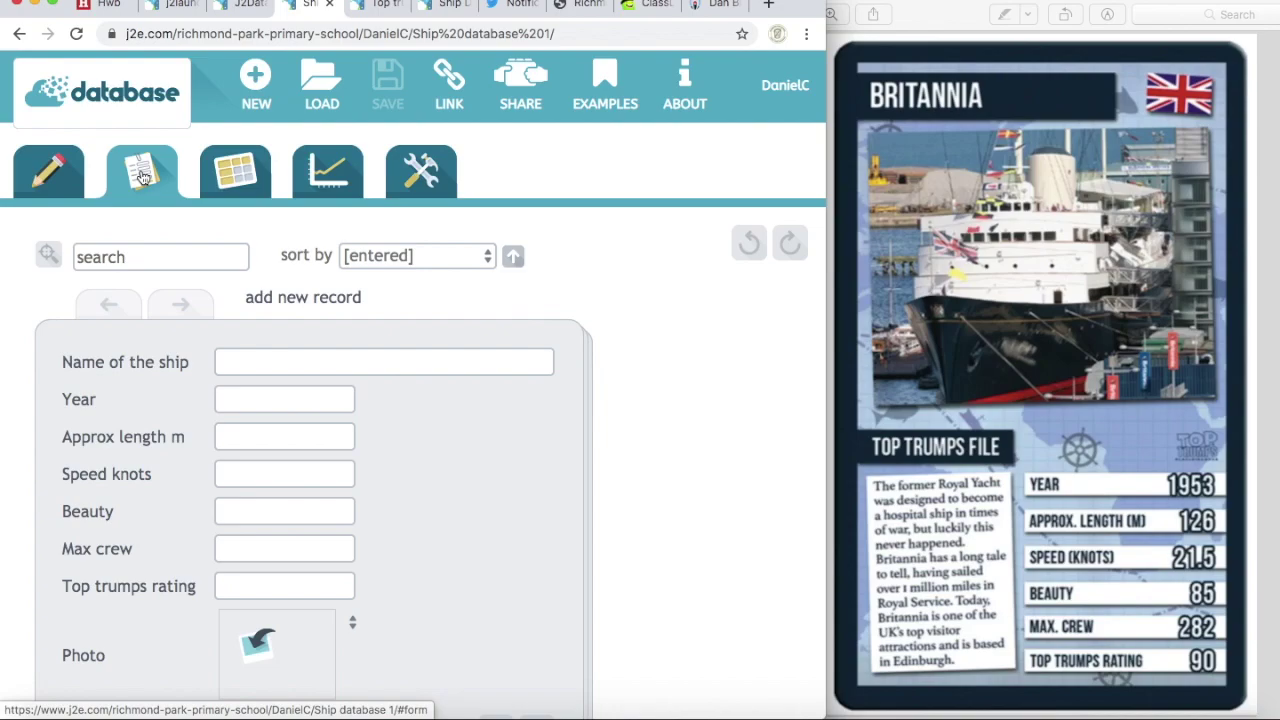
left_click(270, 366)
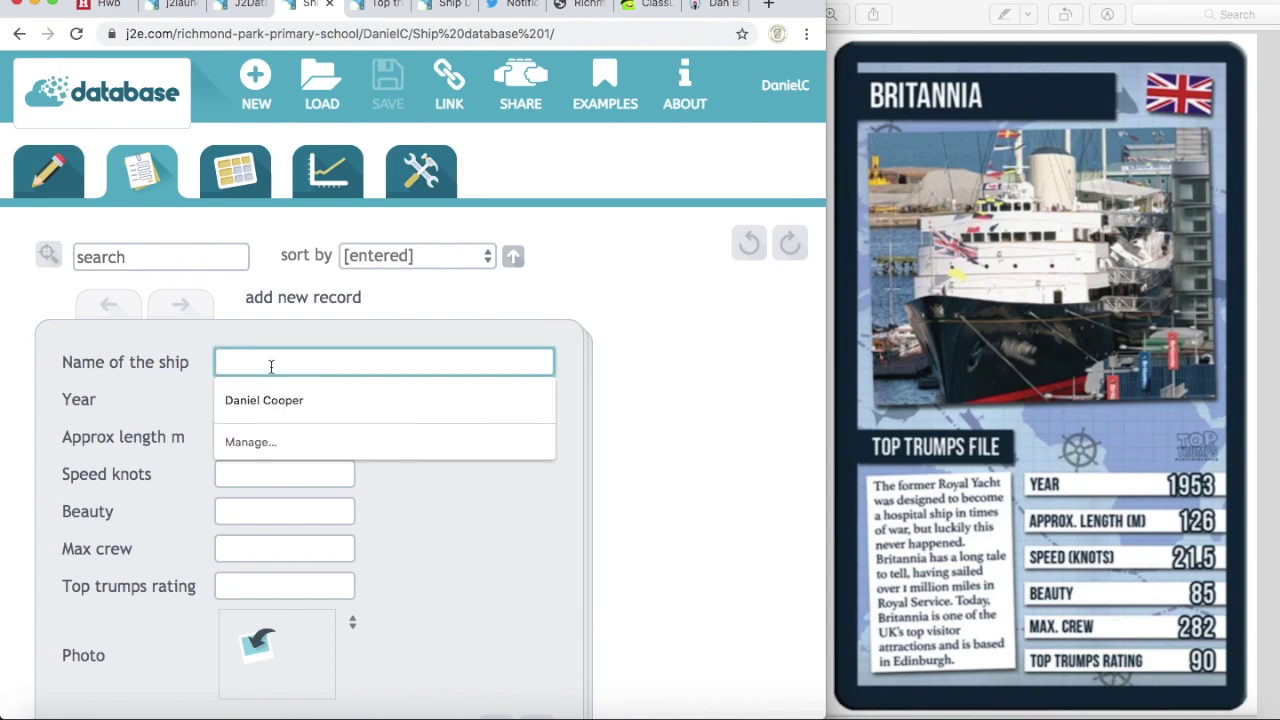
type("Britannia")
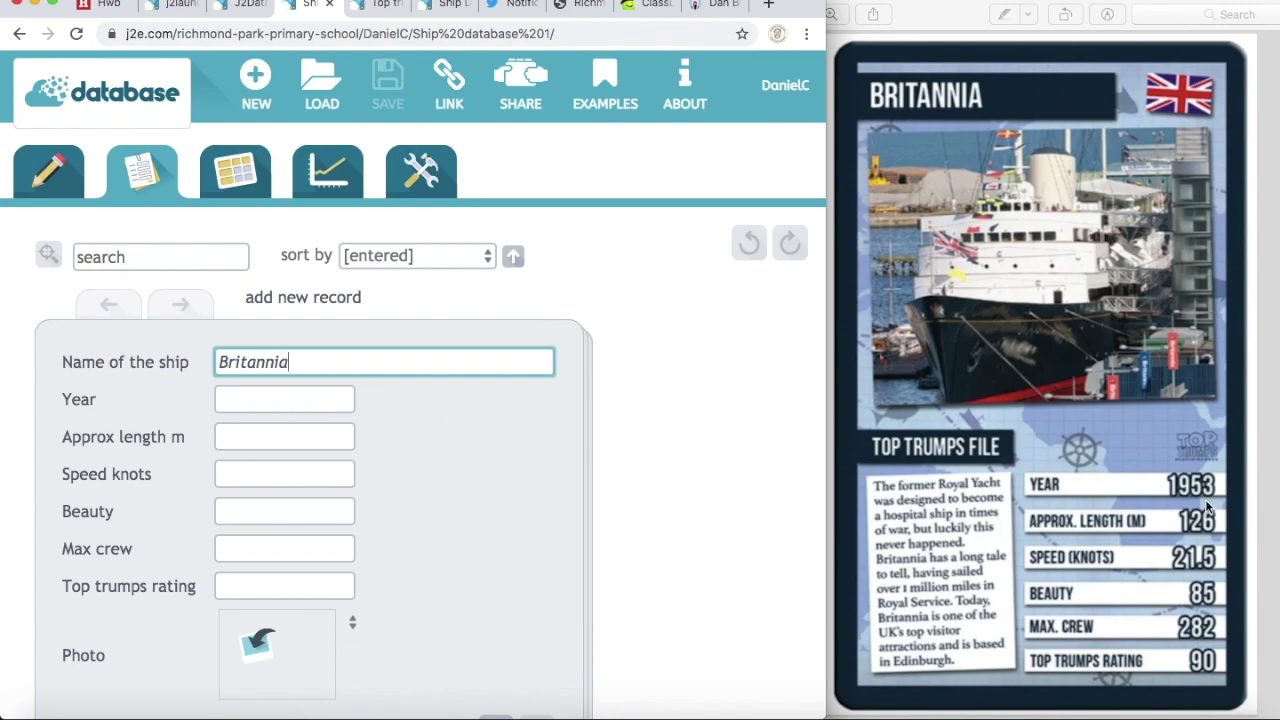
left_click(267, 399)
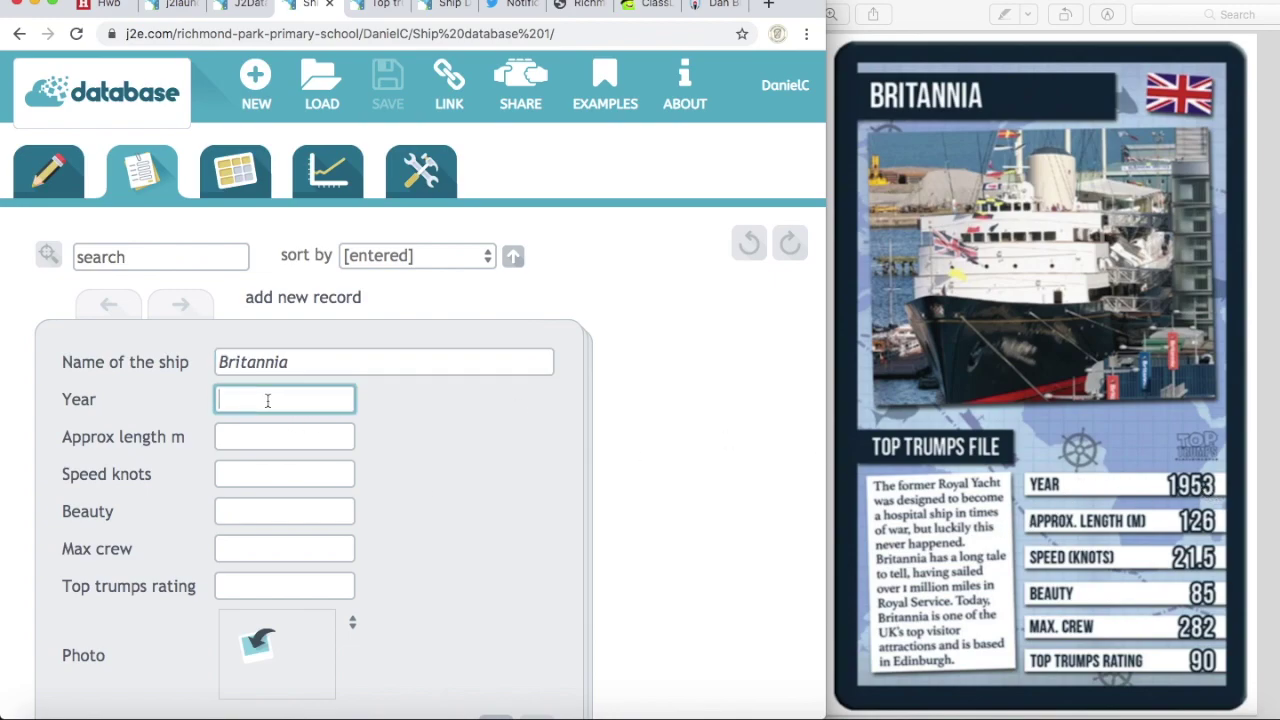
type("1953")
left_click(258, 440)
type("126")
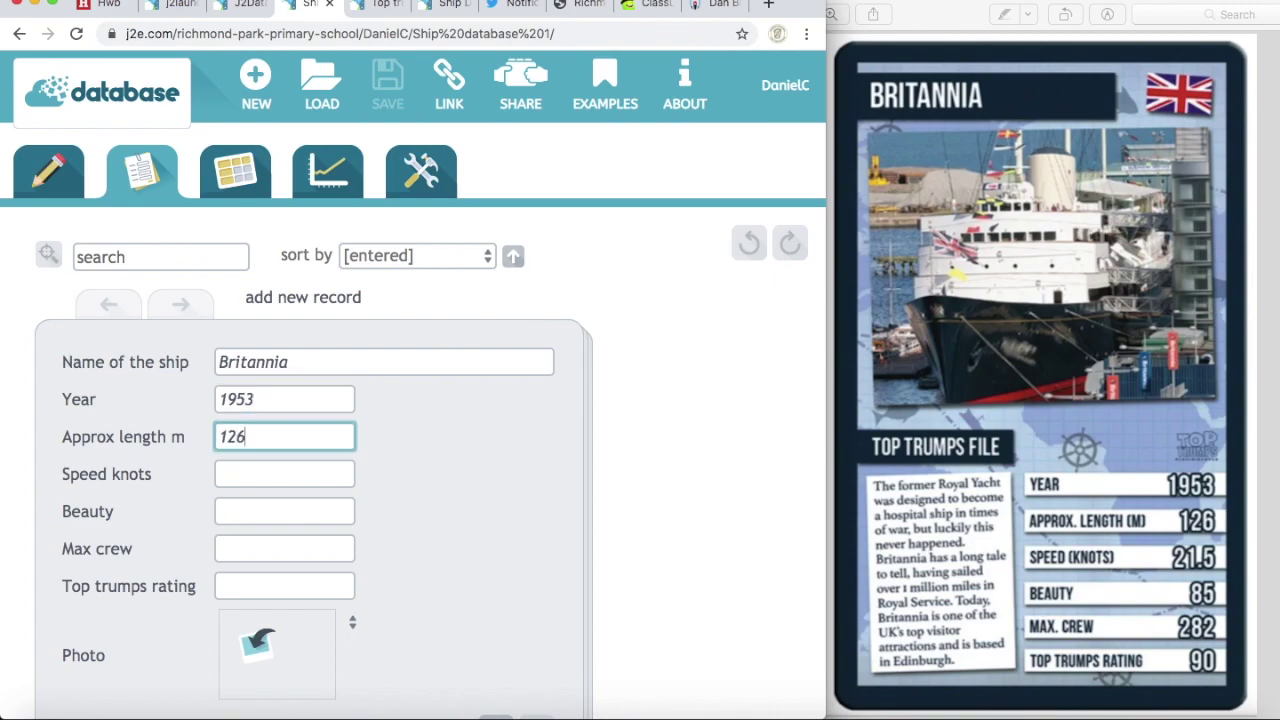
left_click(251, 474)
type("21")
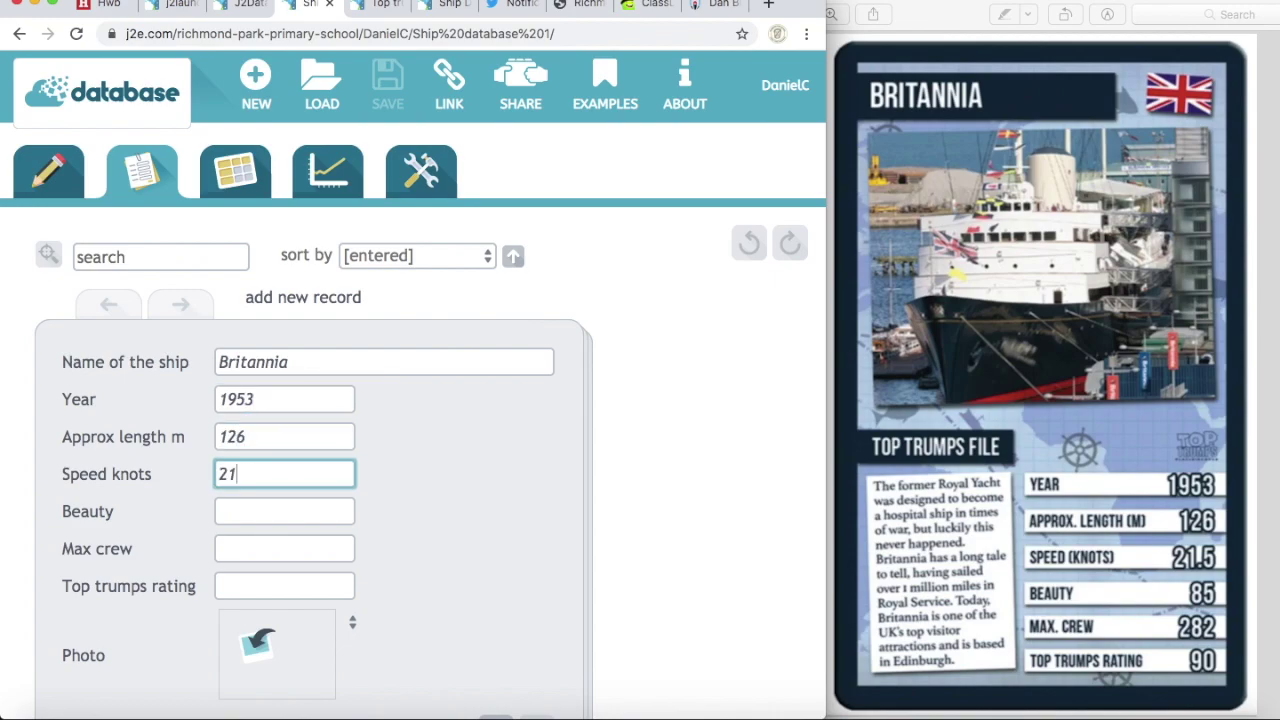
type(".5")
Step: Enter beauty 85, max crew 282 and Top trumps rating 90, then begin adding a photo
left_click(244, 511)
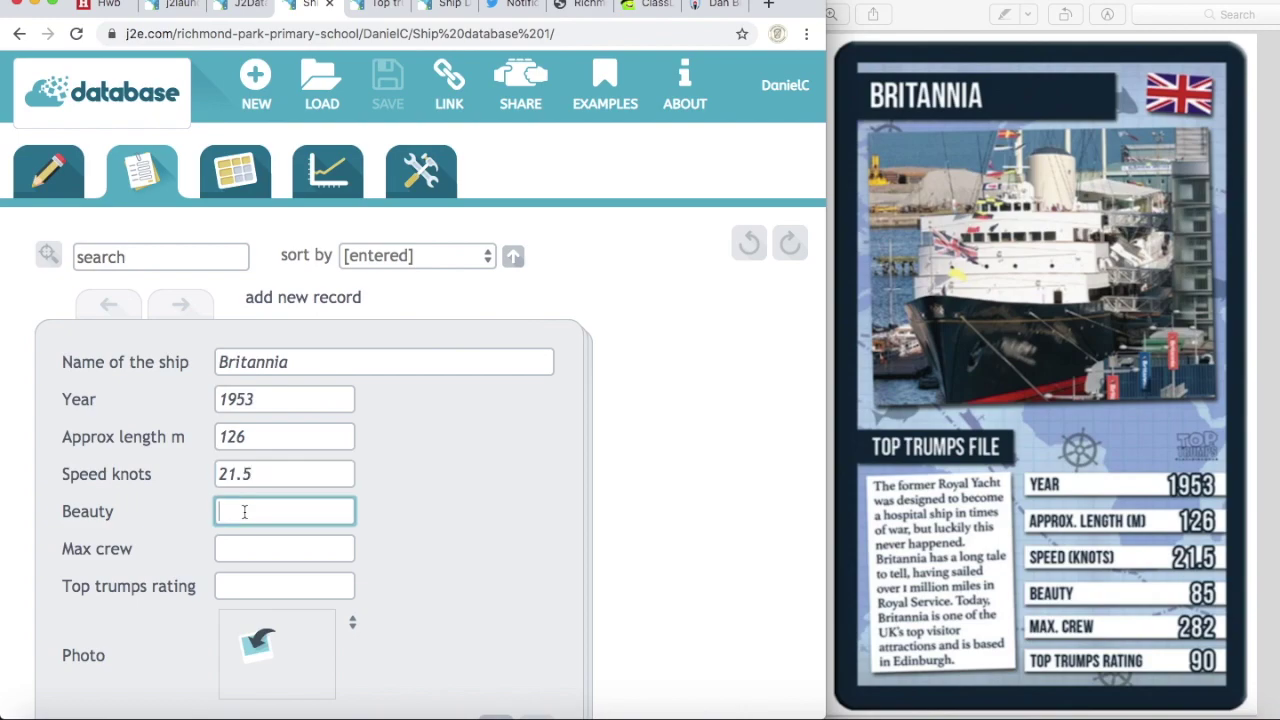
type("85")
left_click(244, 548)
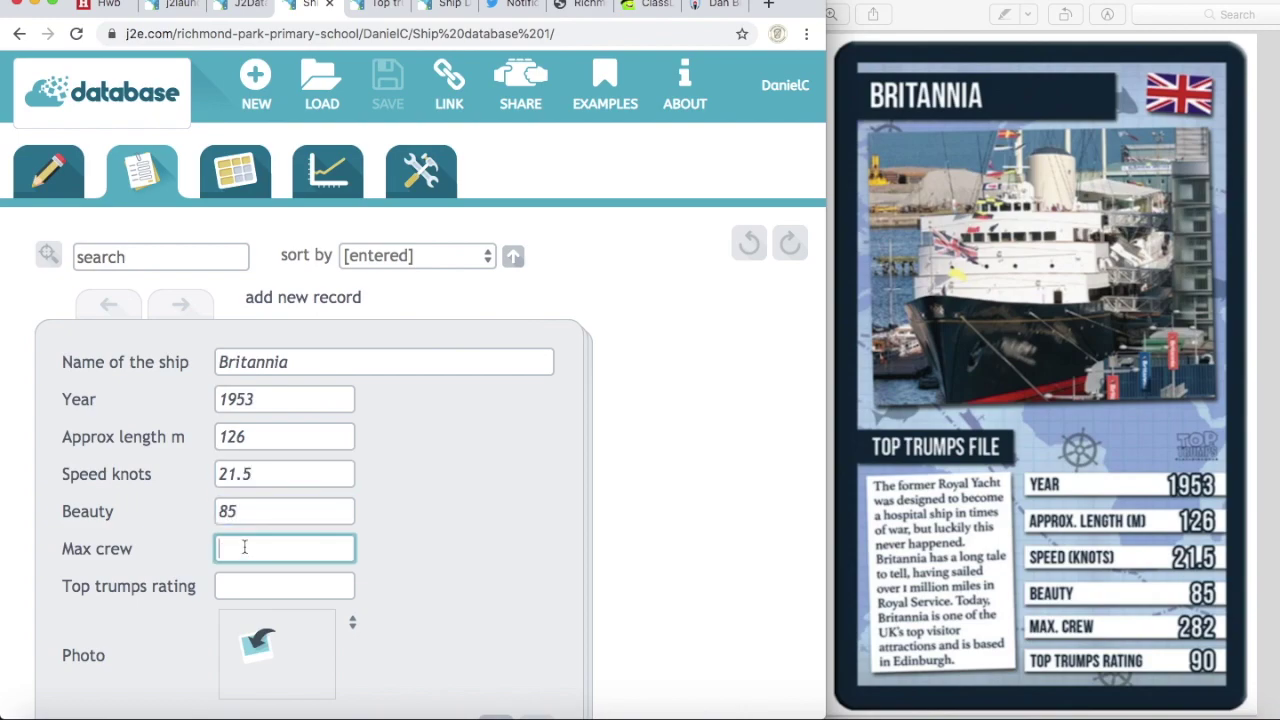
type("282")
left_click(249, 587)
type("90")
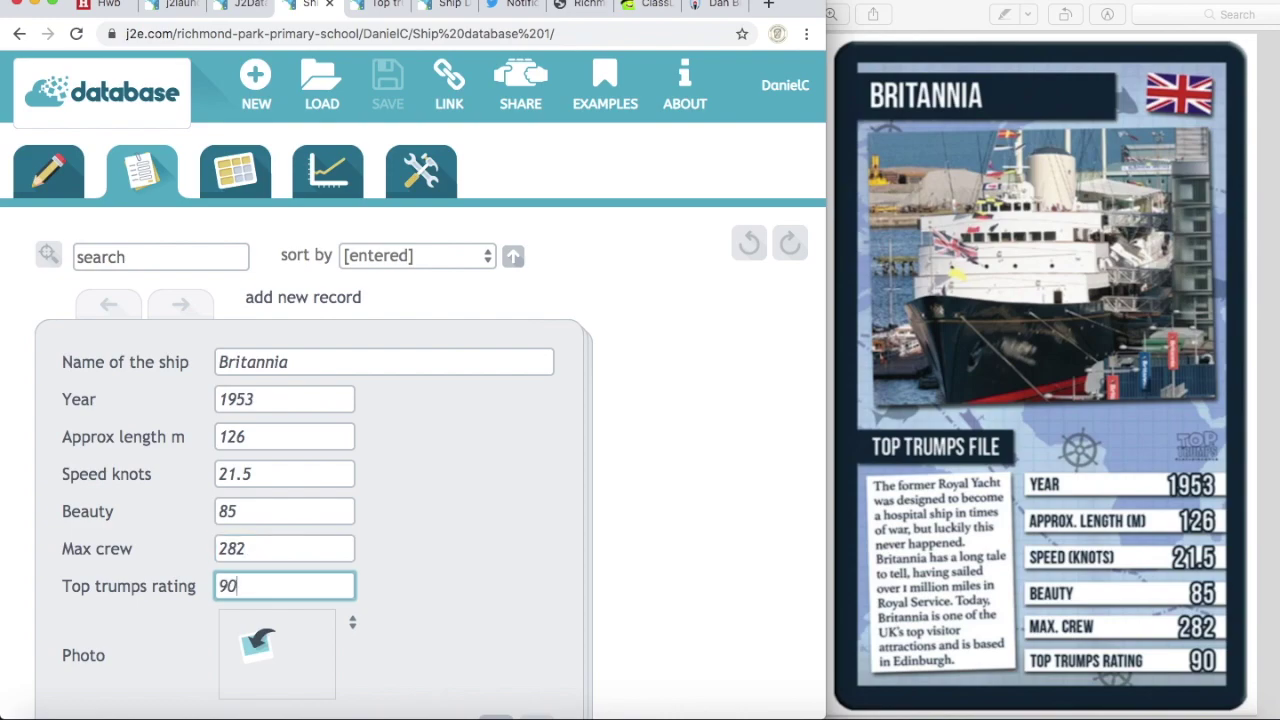
scroll(372, 588, "down", 1)
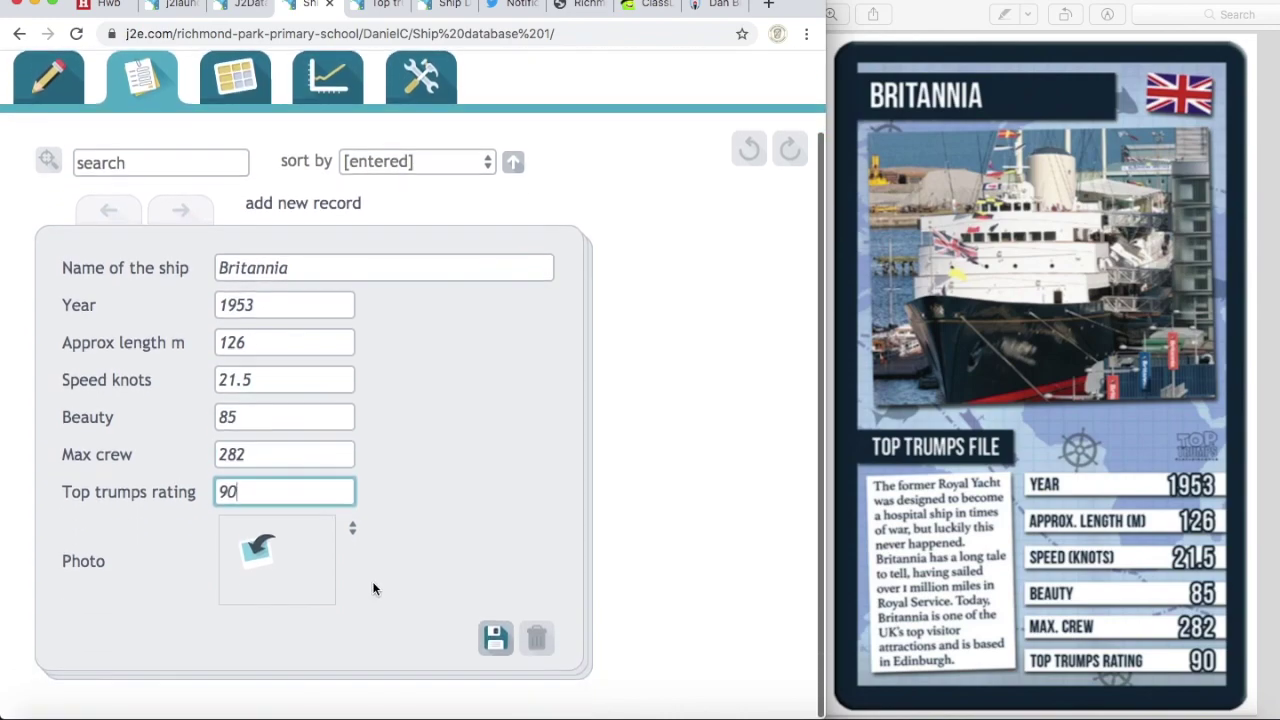
left_click(281, 562)
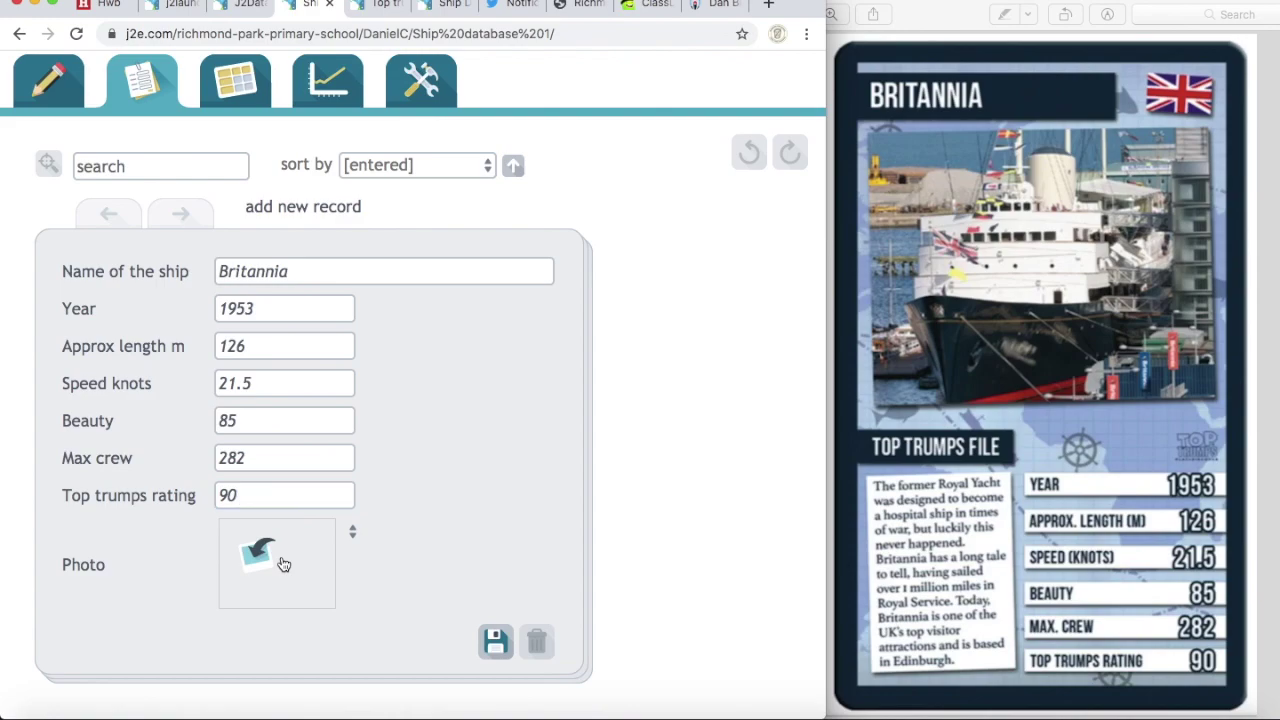
Step: Upload the Britannia picture from the Desktop as the record's photo and save the record
left_click(353, 534)
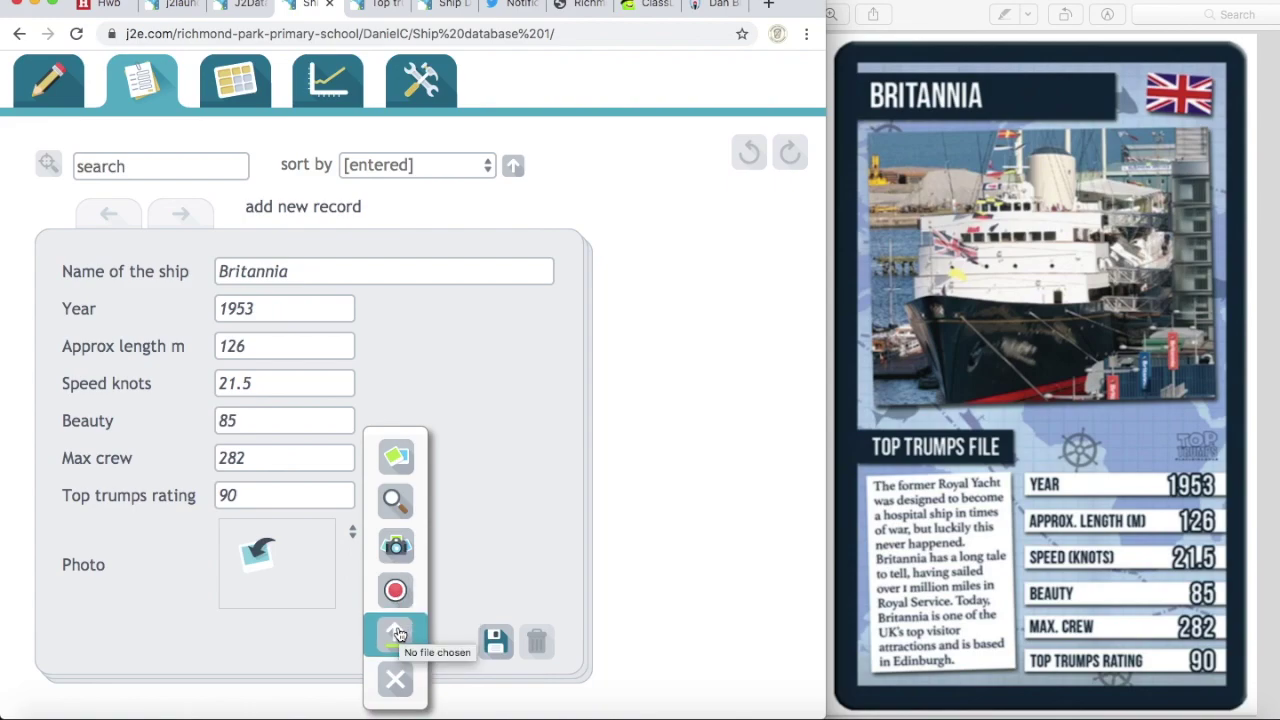
left_click(397, 635)
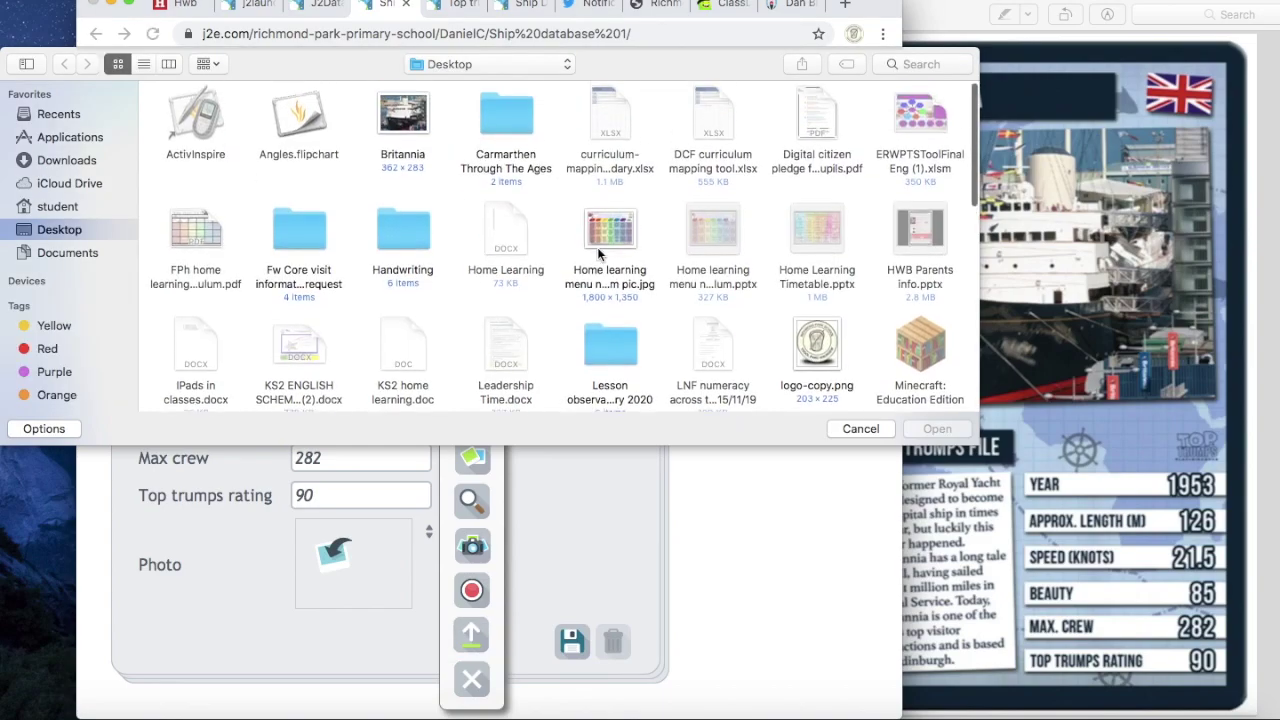
left_click(407, 117)
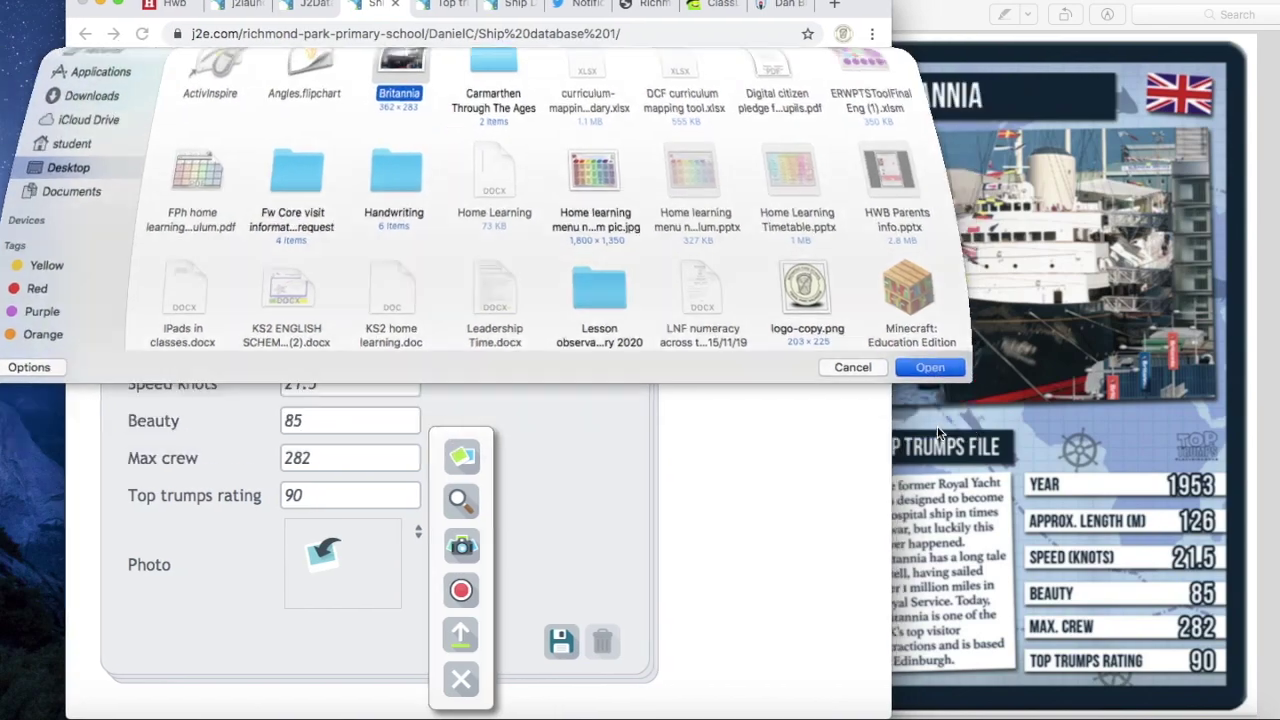
key("Return")
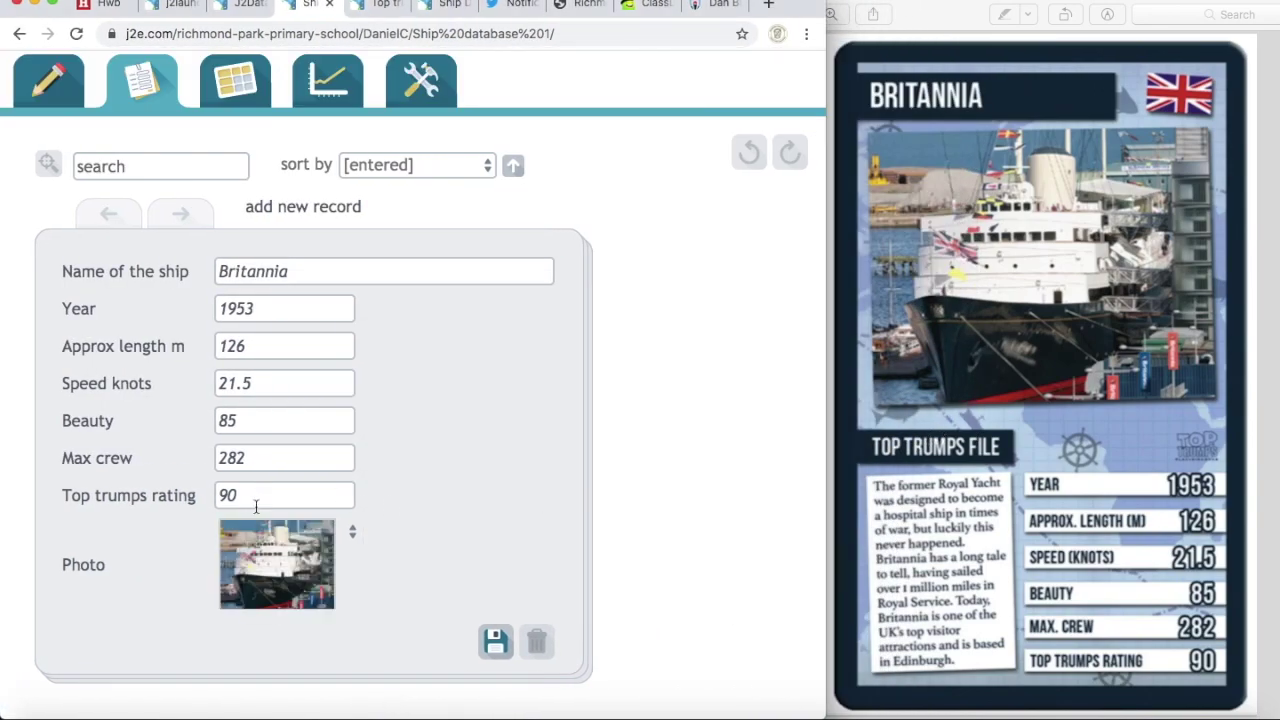
left_click(498, 641)
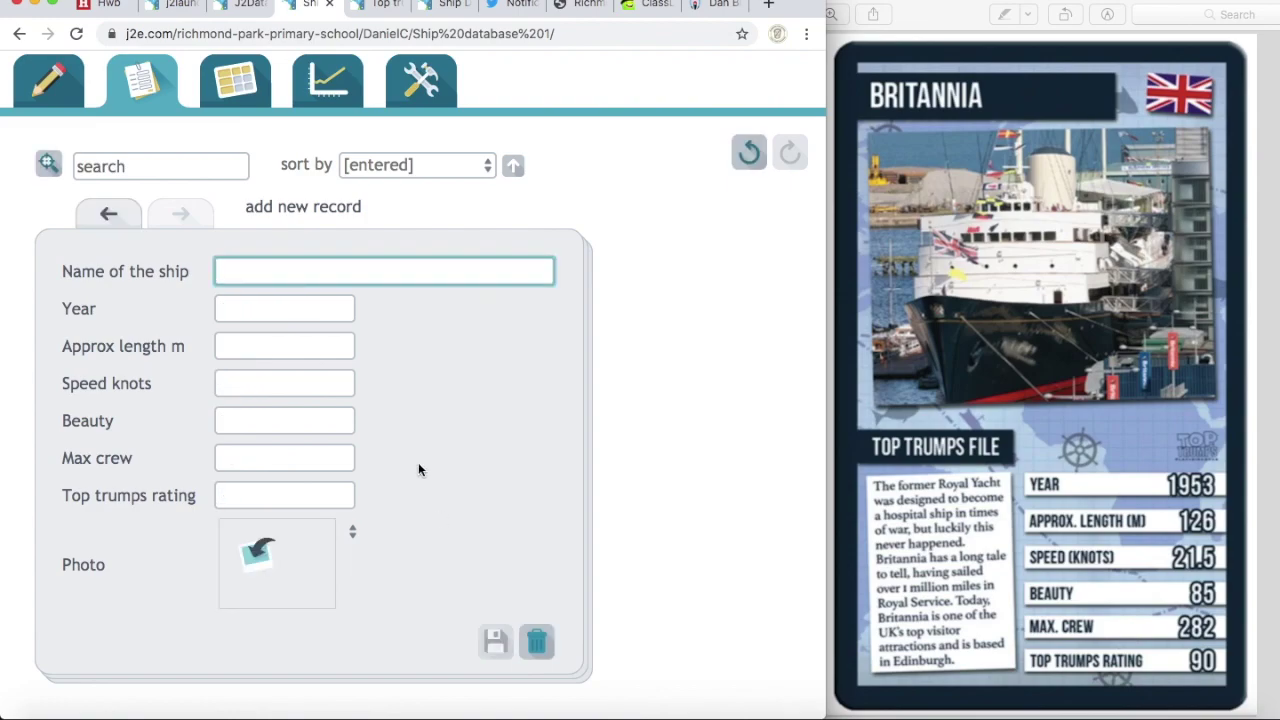
Step: Check the saved Britannia record, start a new blank record and enter the ship name Titanic
left_click(98, 214)
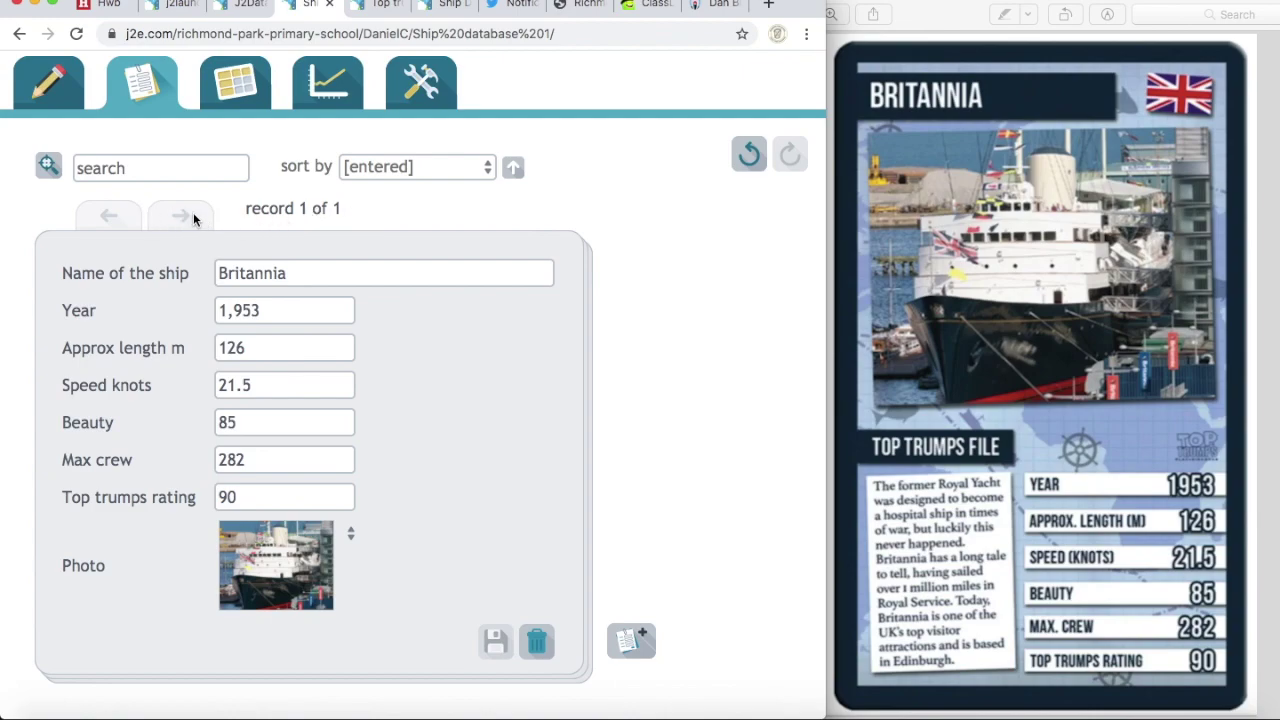
left_click(633, 641)
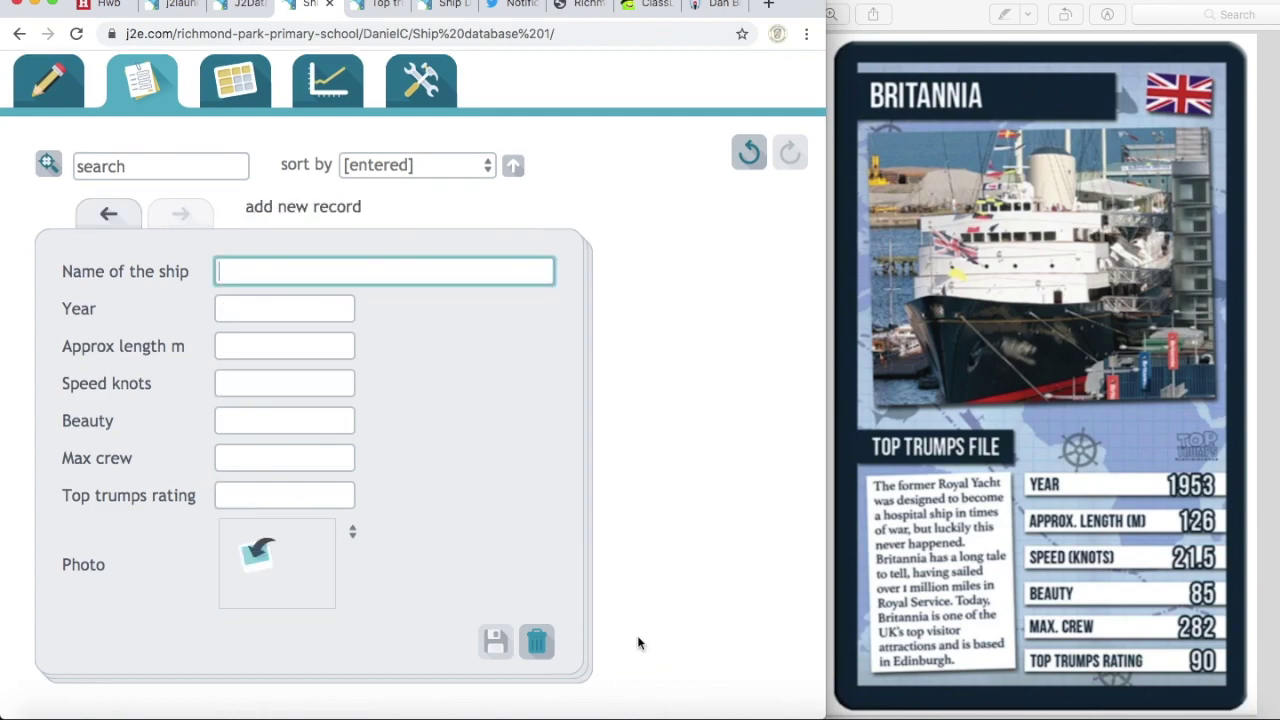
left_click(983, 10)
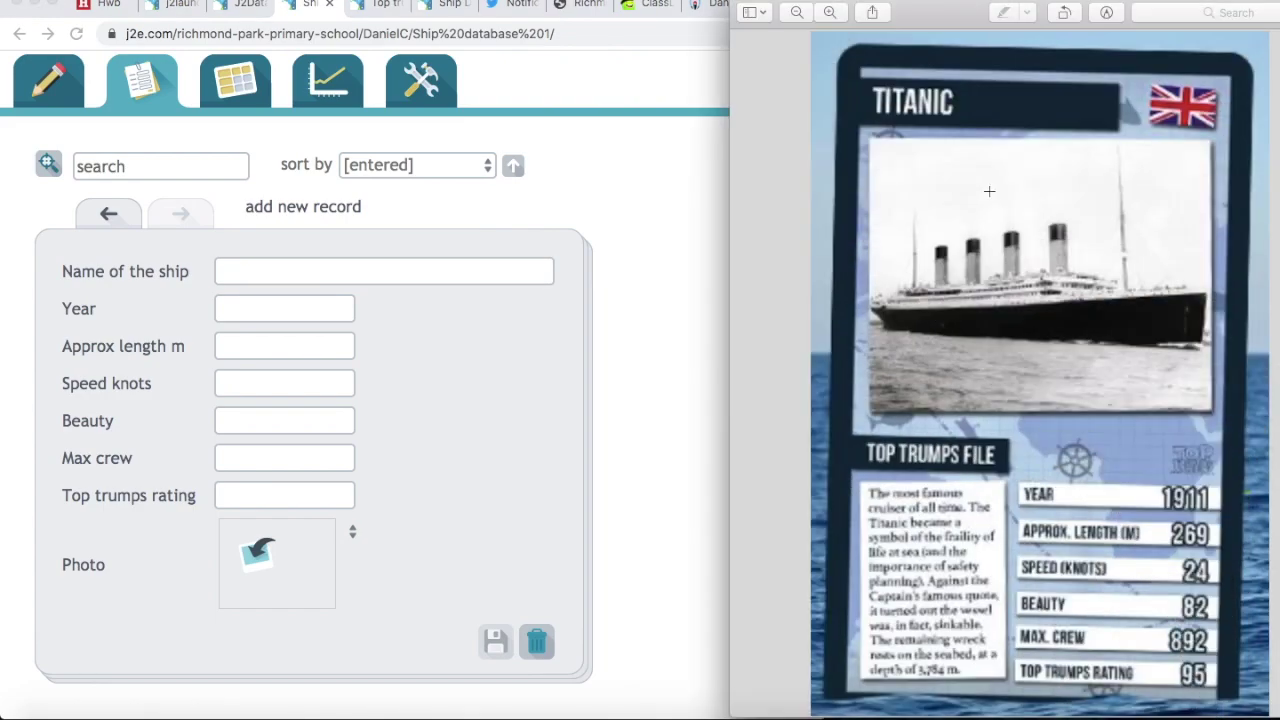
left_click(283, 275)
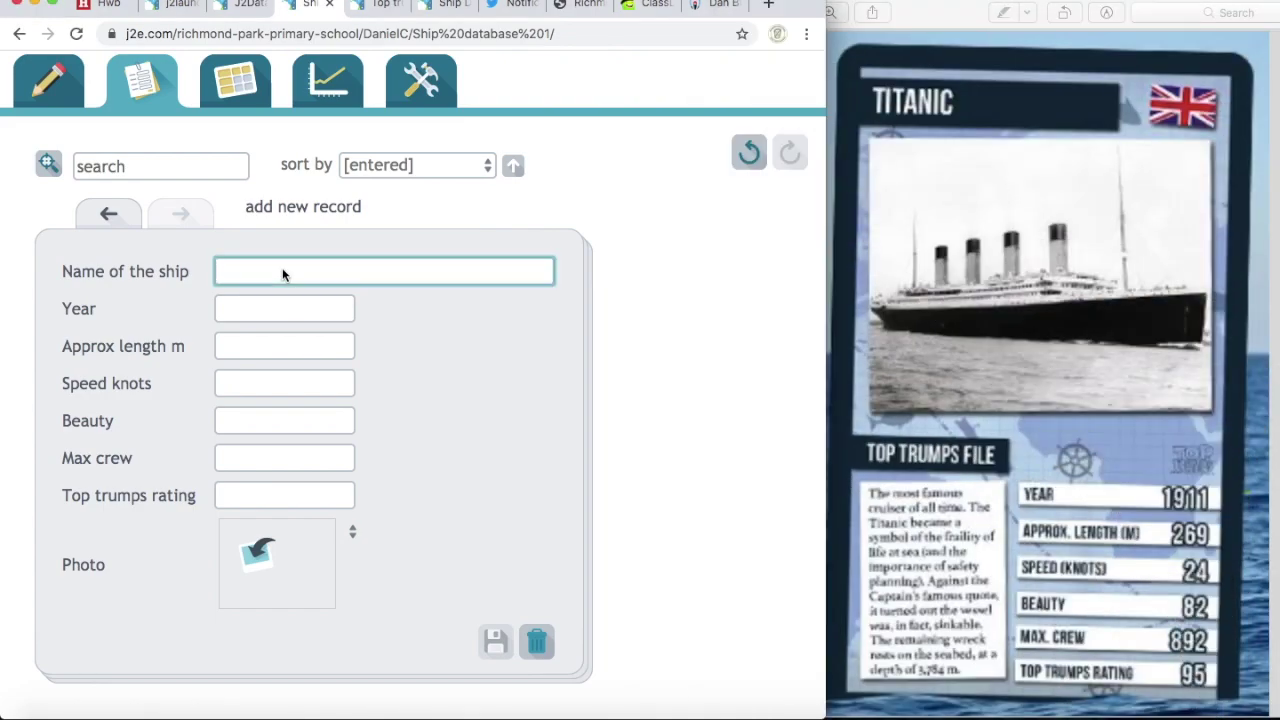
type("Titanic")
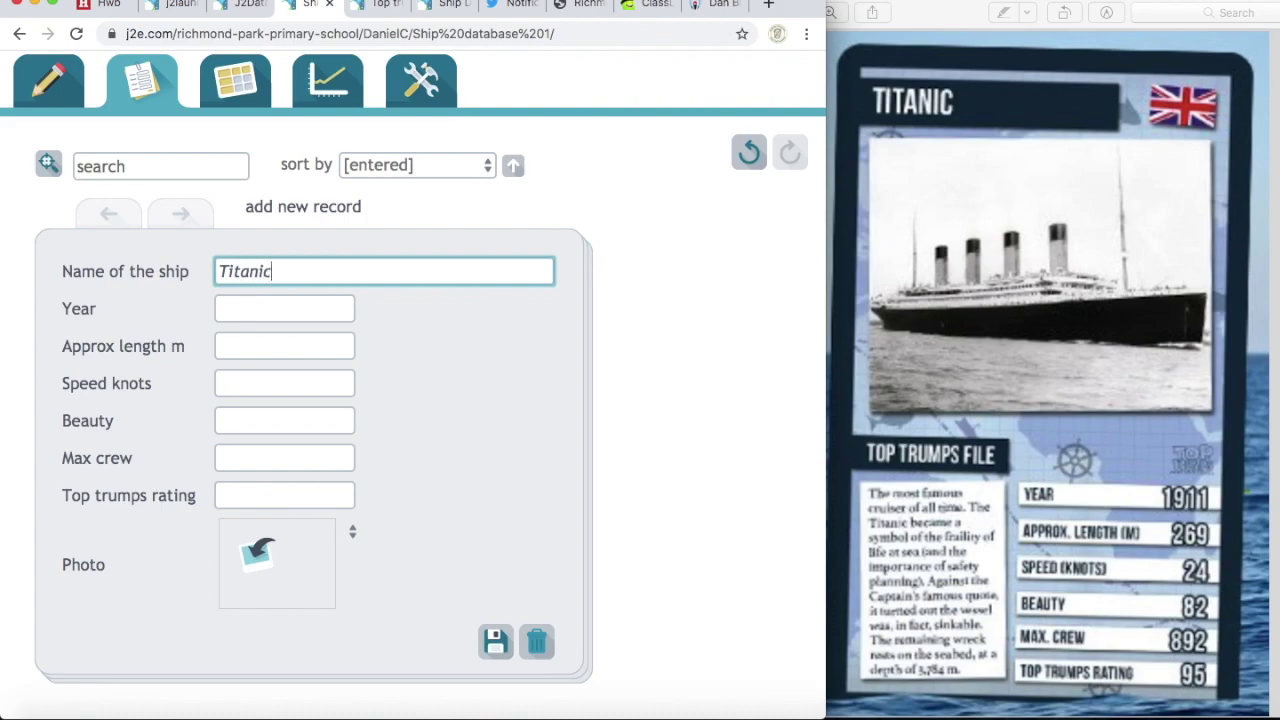
Step: Fill in Titanic's stats: year 1911, length 269 m, 24 knots, beauty 82, crew 892, rating 95
left_click(265, 312)
type("1911")
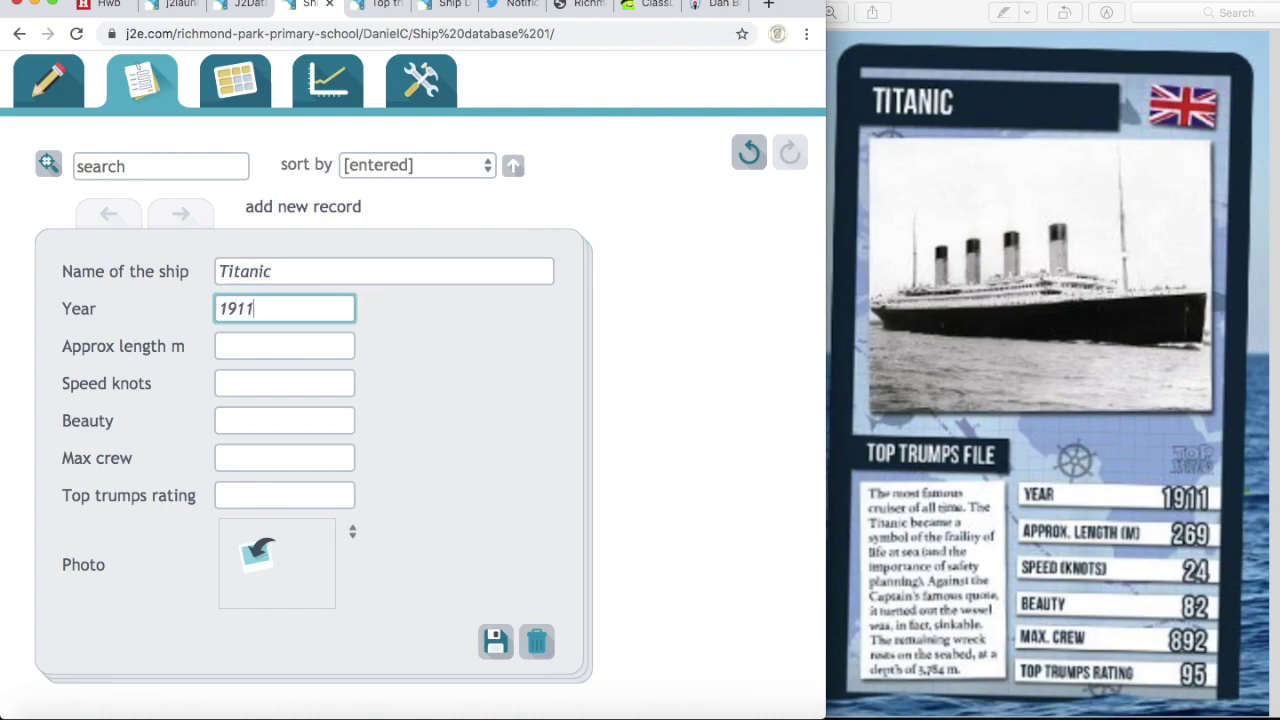
left_click(253, 347)
type("2")
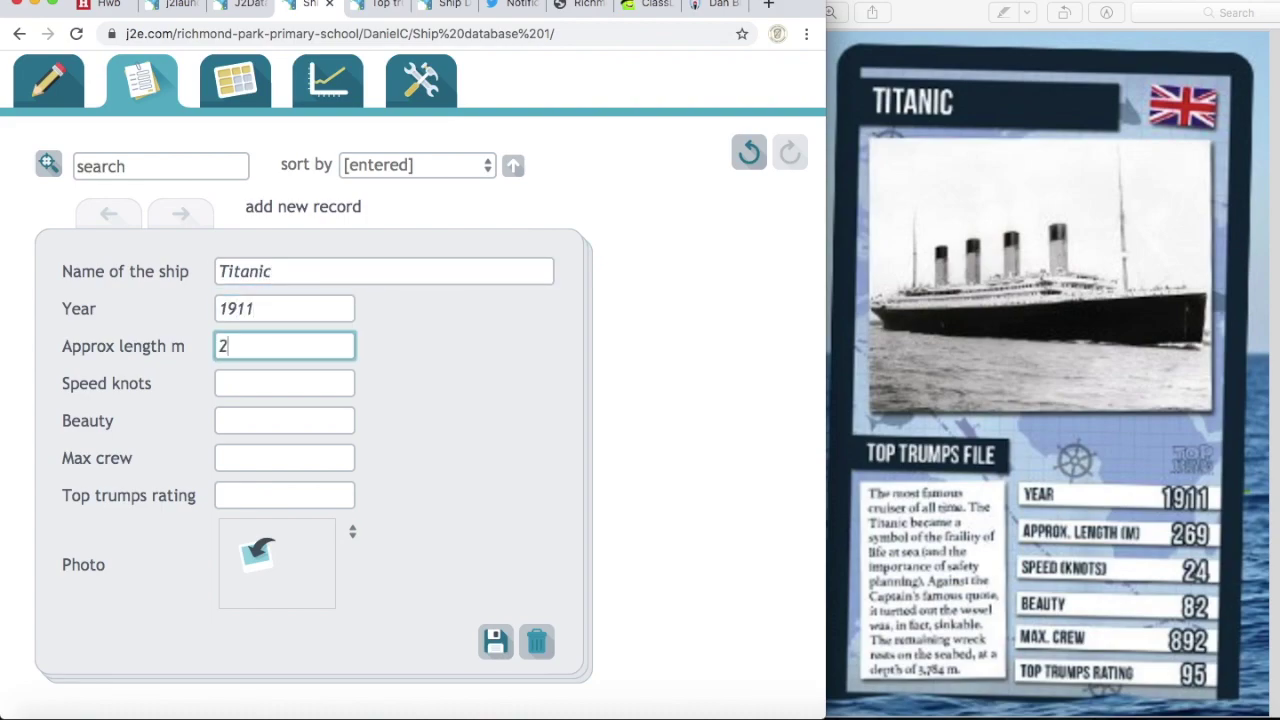
type("69")
left_click(244, 376)
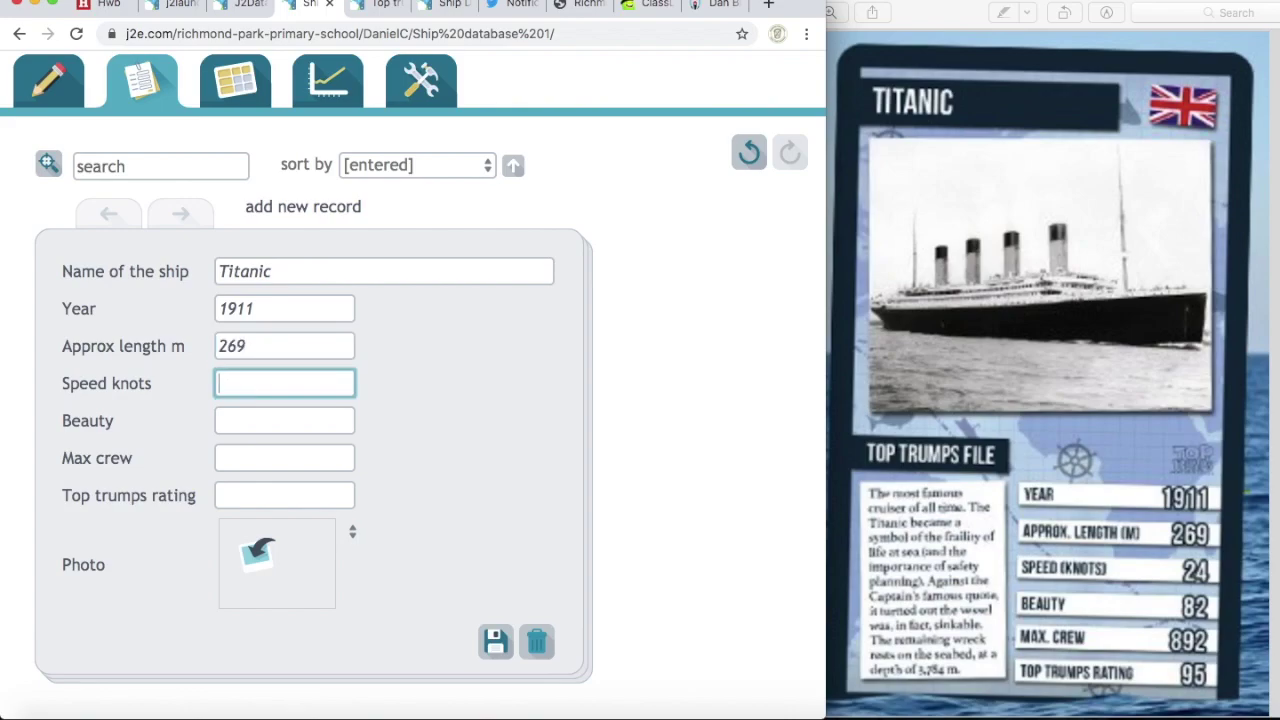
type("24")
left_click(238, 422)
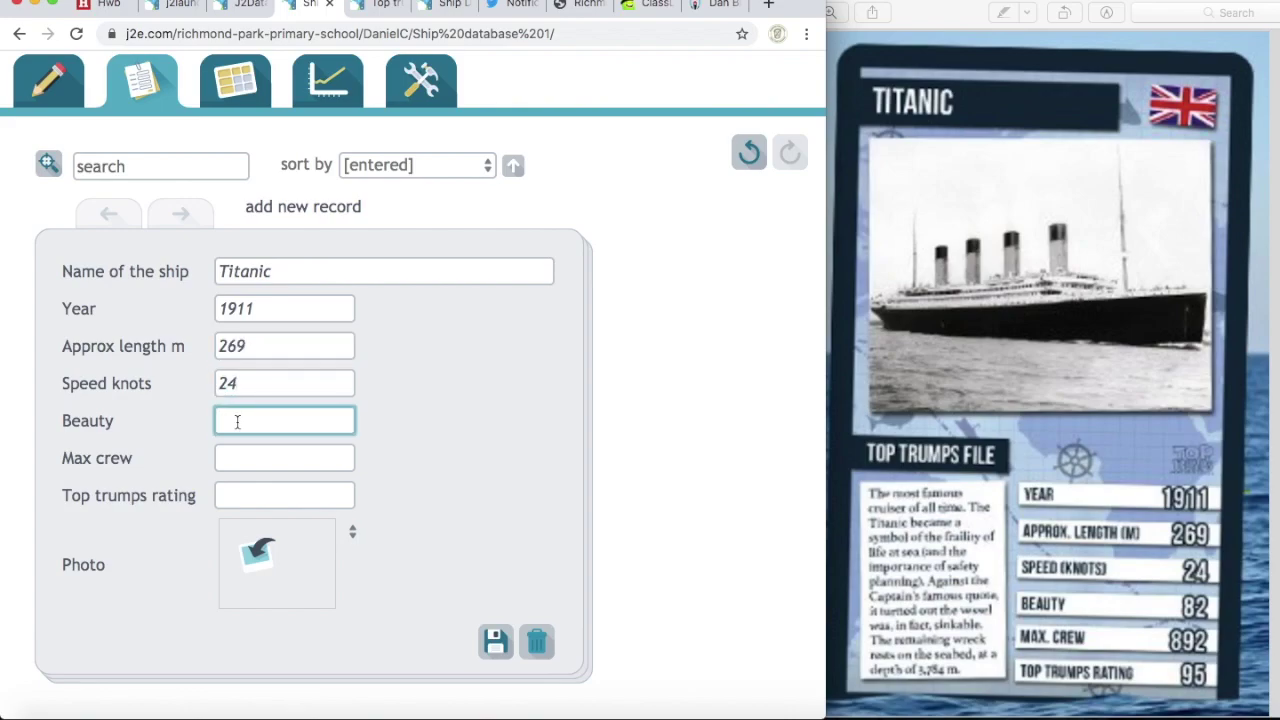
type("82")
left_click(240, 458)
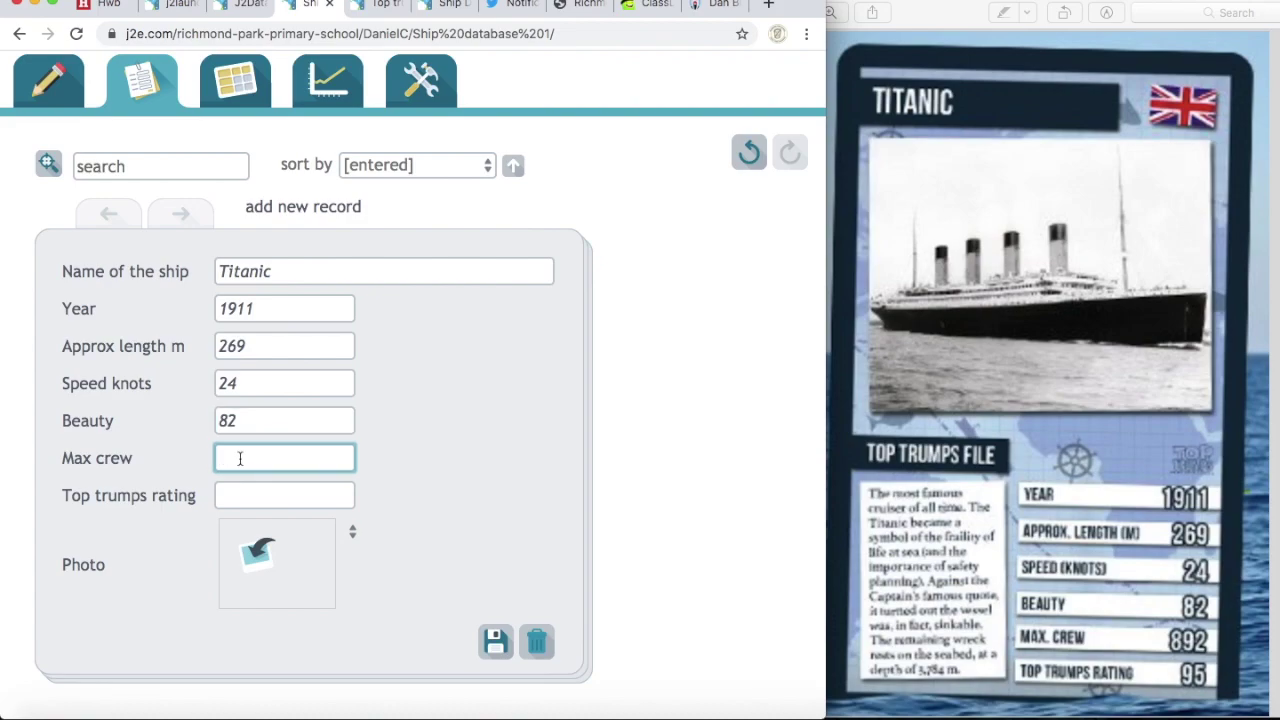
type("892")
left_click(247, 496)
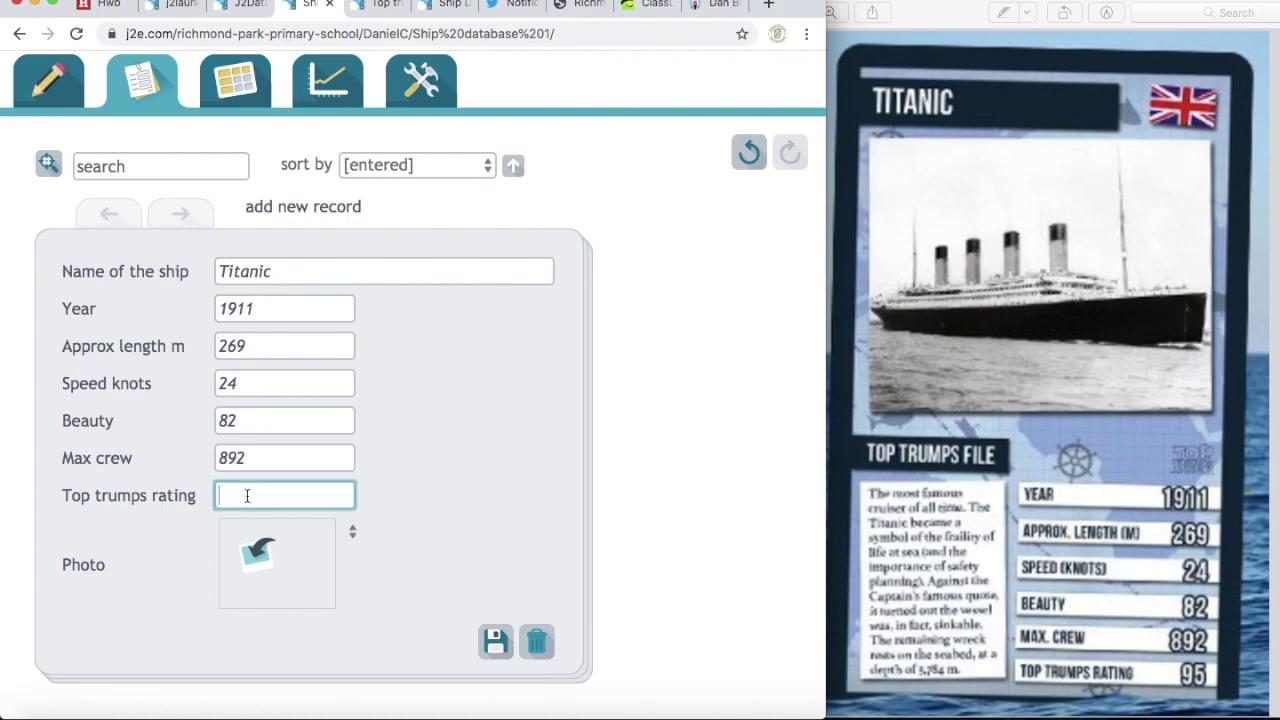
type("95")
Step: Search the web for 'titanic', set the RMS Titanic Wikipedia image as the photo, and save
left_click(354, 537)
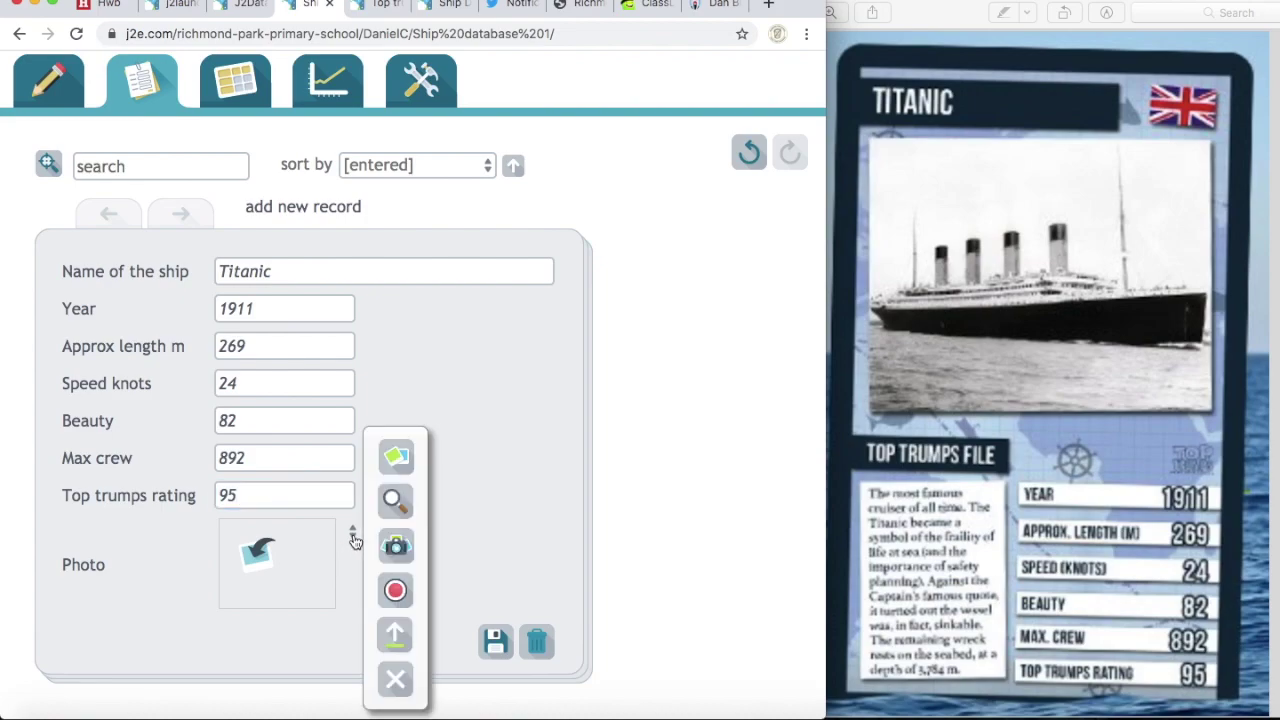
left_click(398, 499)
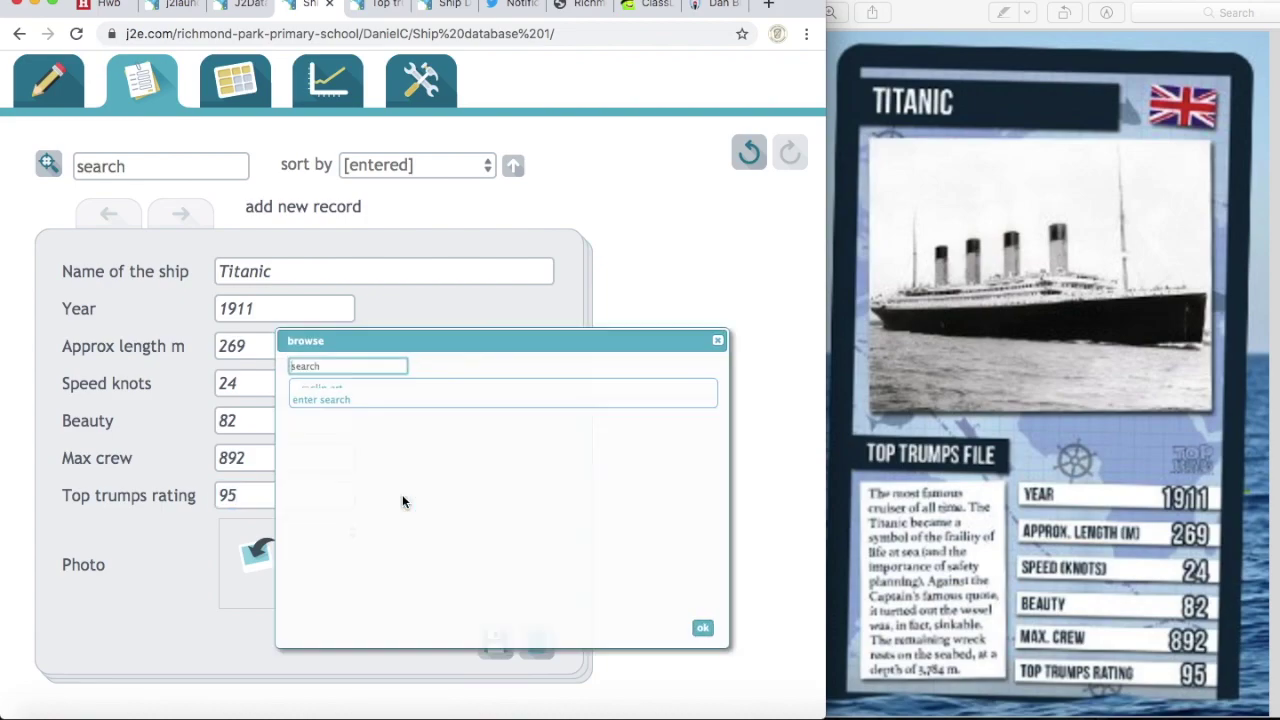
type("titanic")
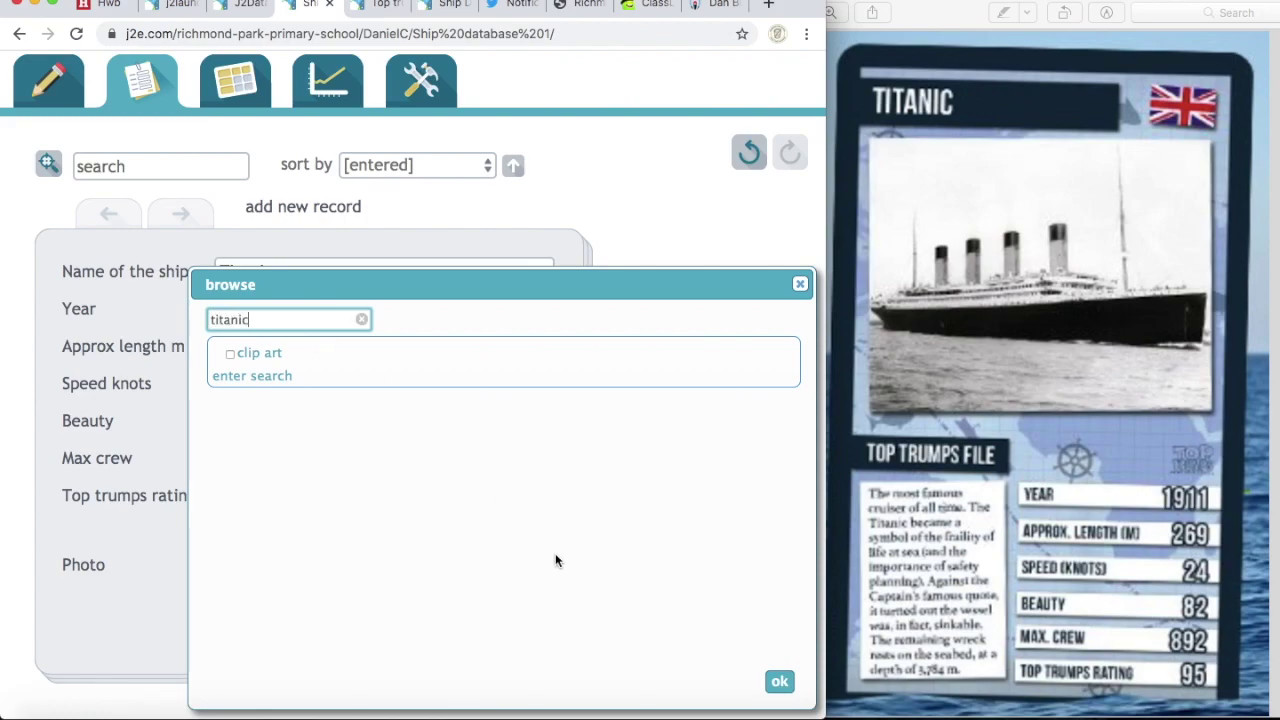
key("Return")
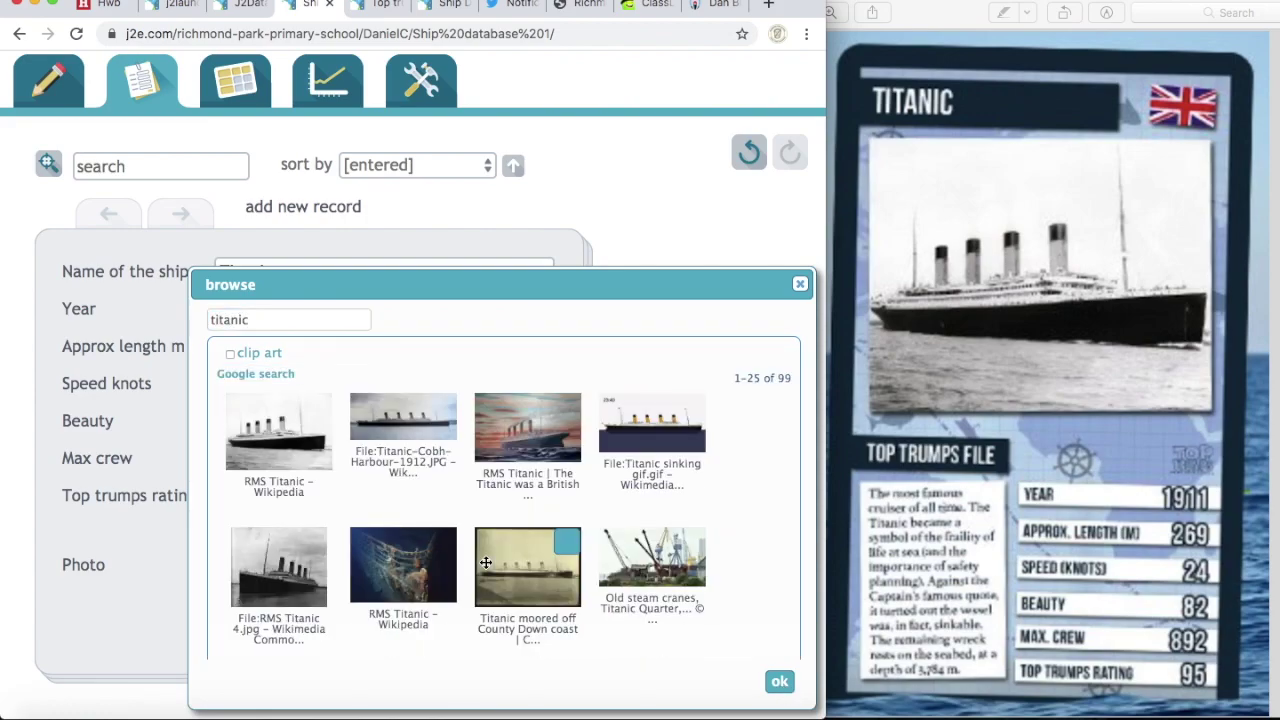
left_click(270, 436)
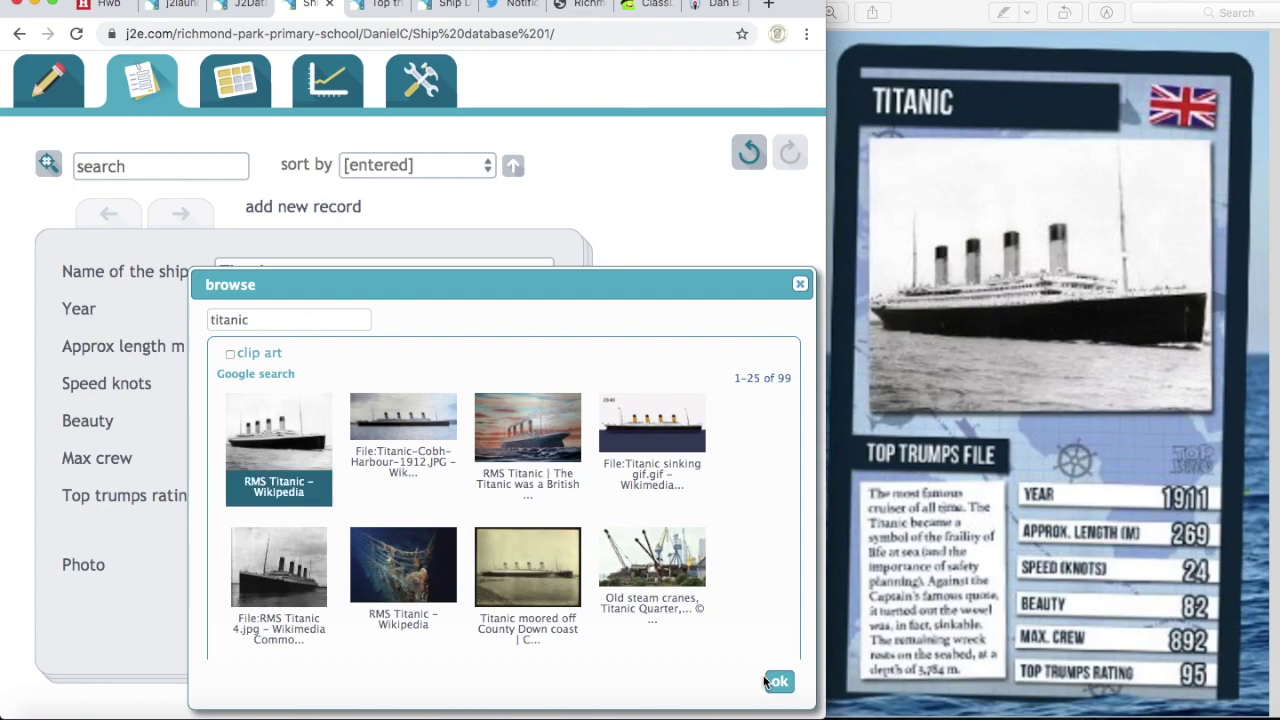
left_click(777, 683)
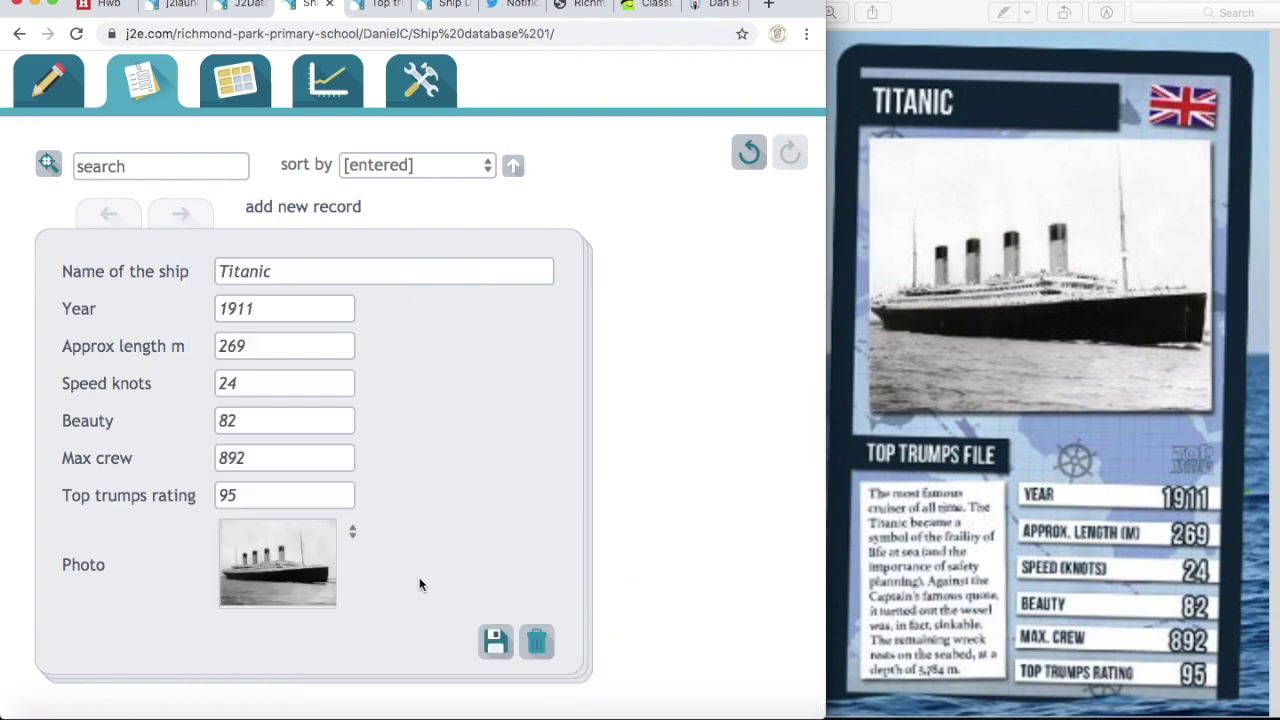
left_click(495, 642)
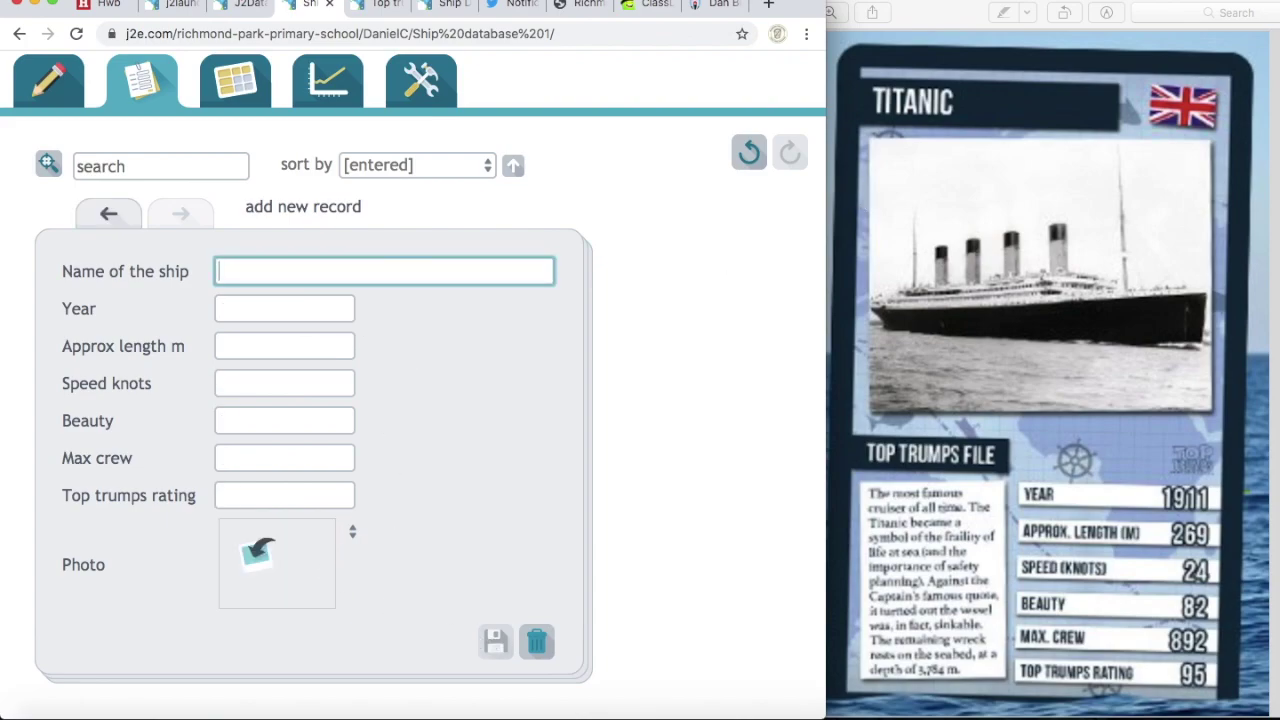
Step: Maximise the browser and show the Britannia and Titanic records in the table view
key("ctrl+alt+Return")
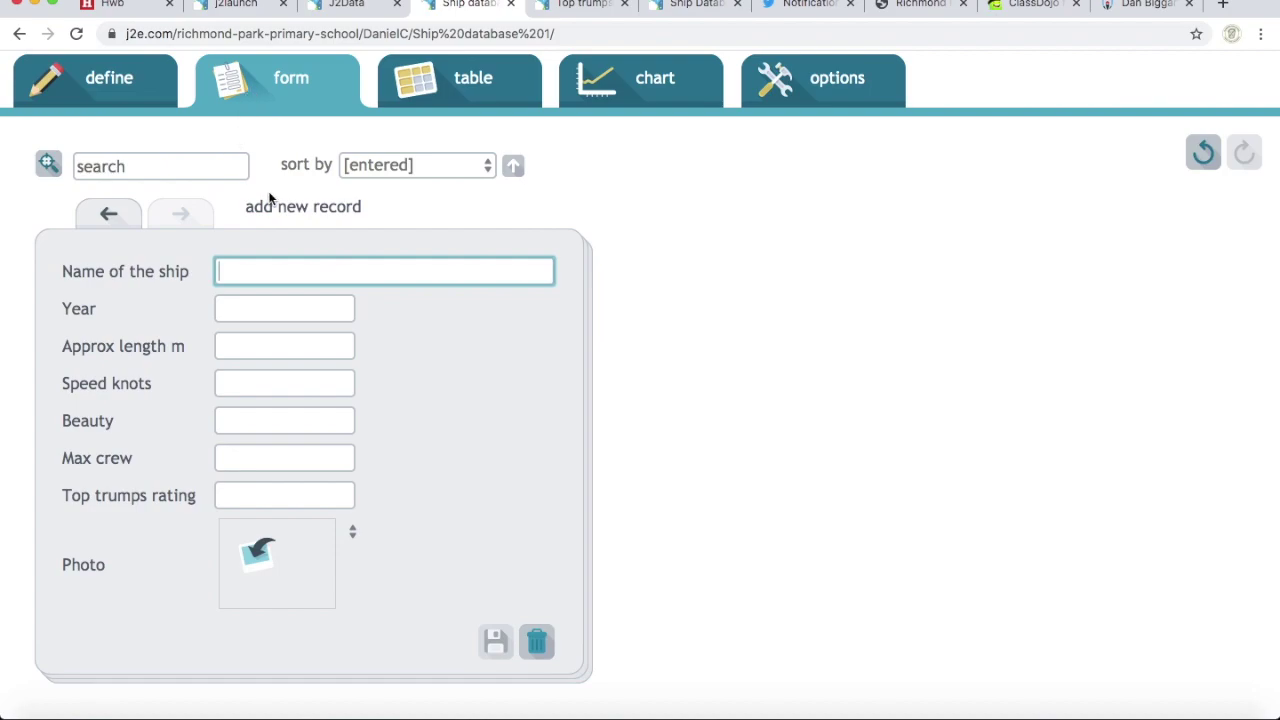
scroll(268, 191, "up", 2)
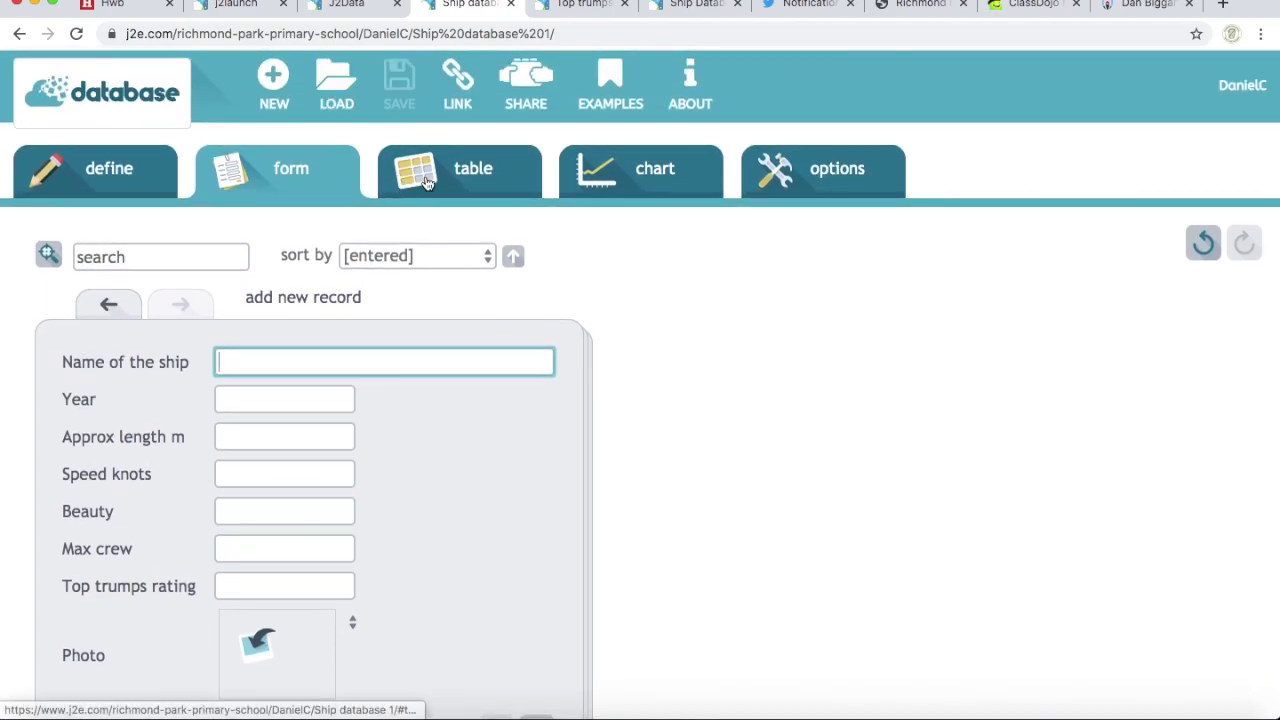
left_click(478, 180)
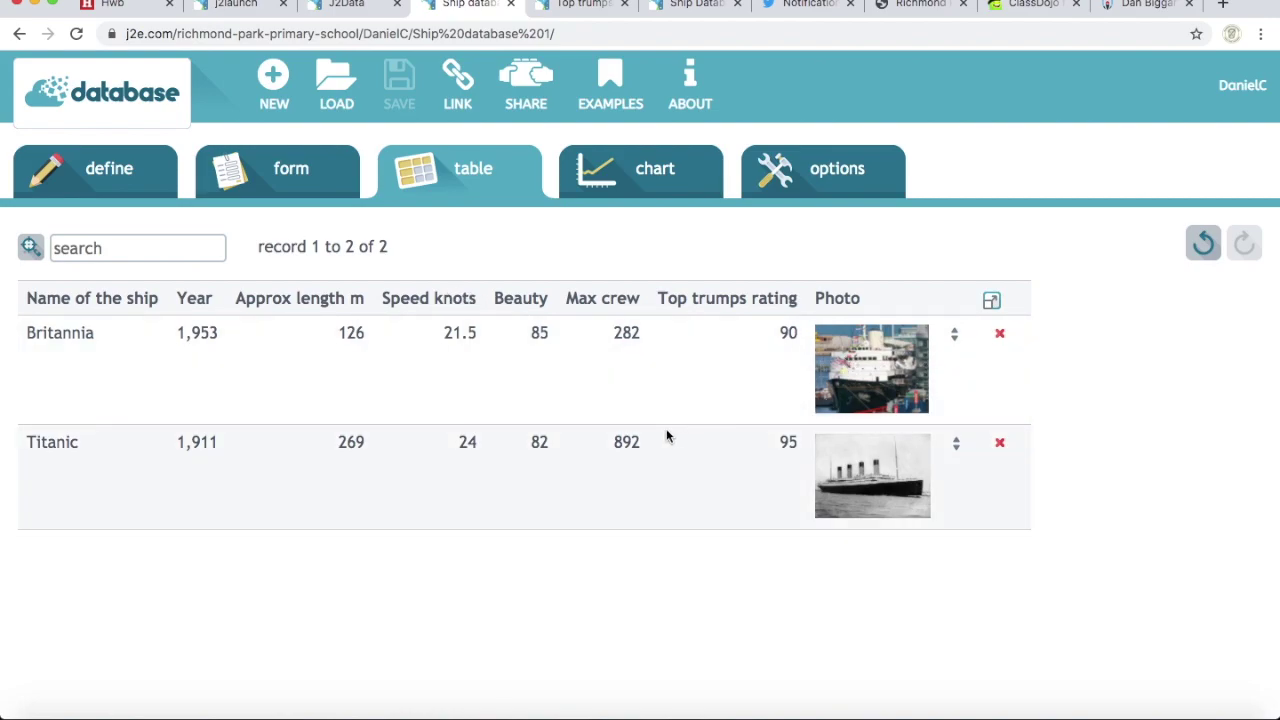
Step: In the Top trumps database, correct 'Mary rose' to 'Mary Rose', save, and view the table
left_click(584, 6)
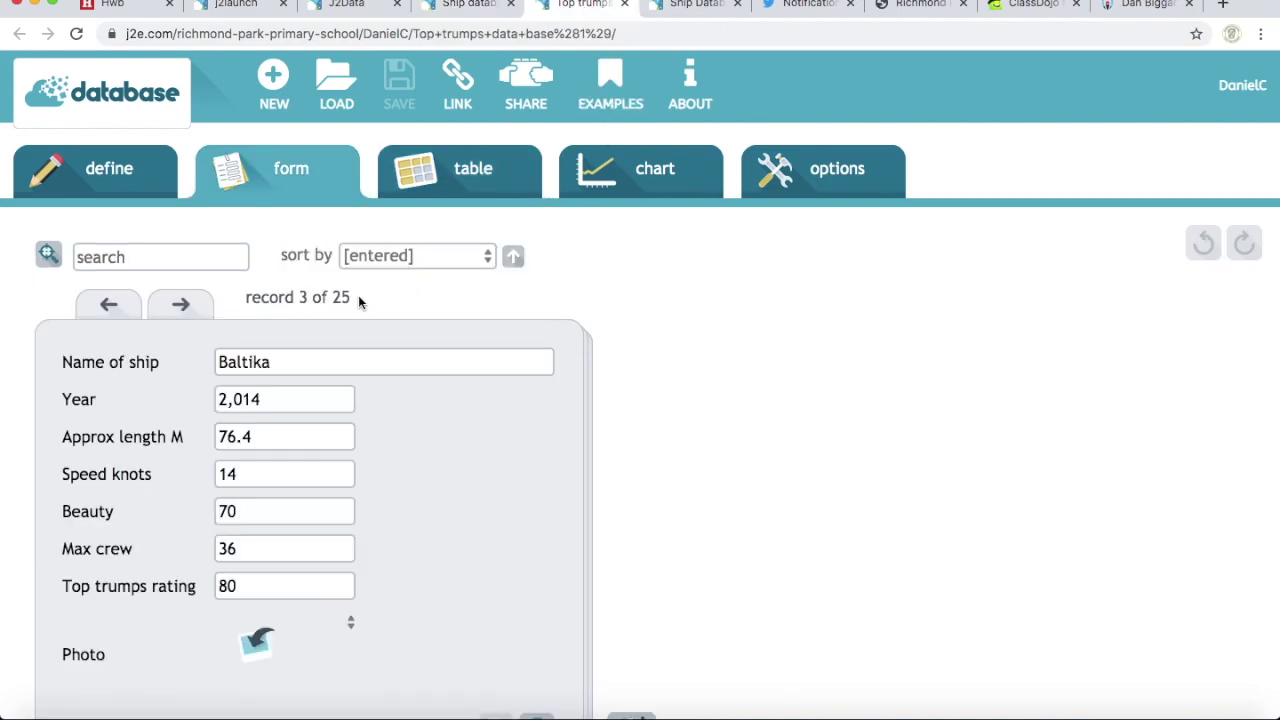
left_click(182, 310)
left_click(183, 308)
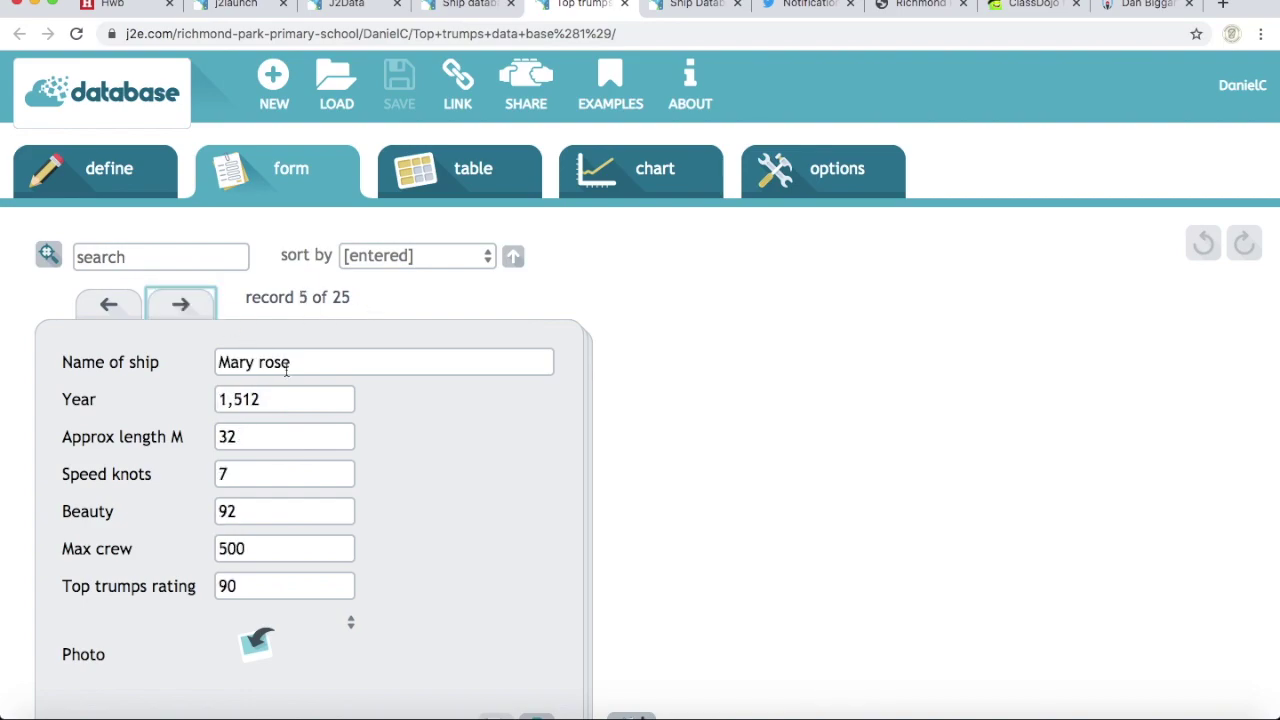
left_click(263, 362)
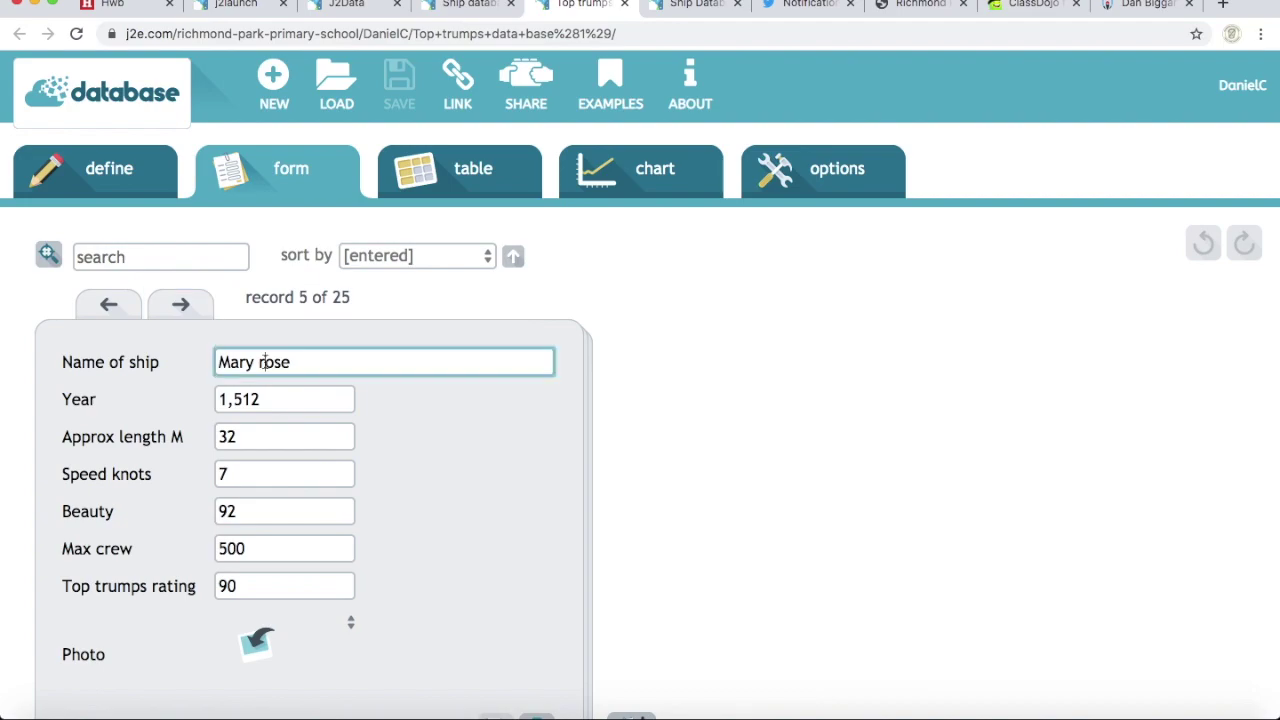
key("BackSpace")
type("R")
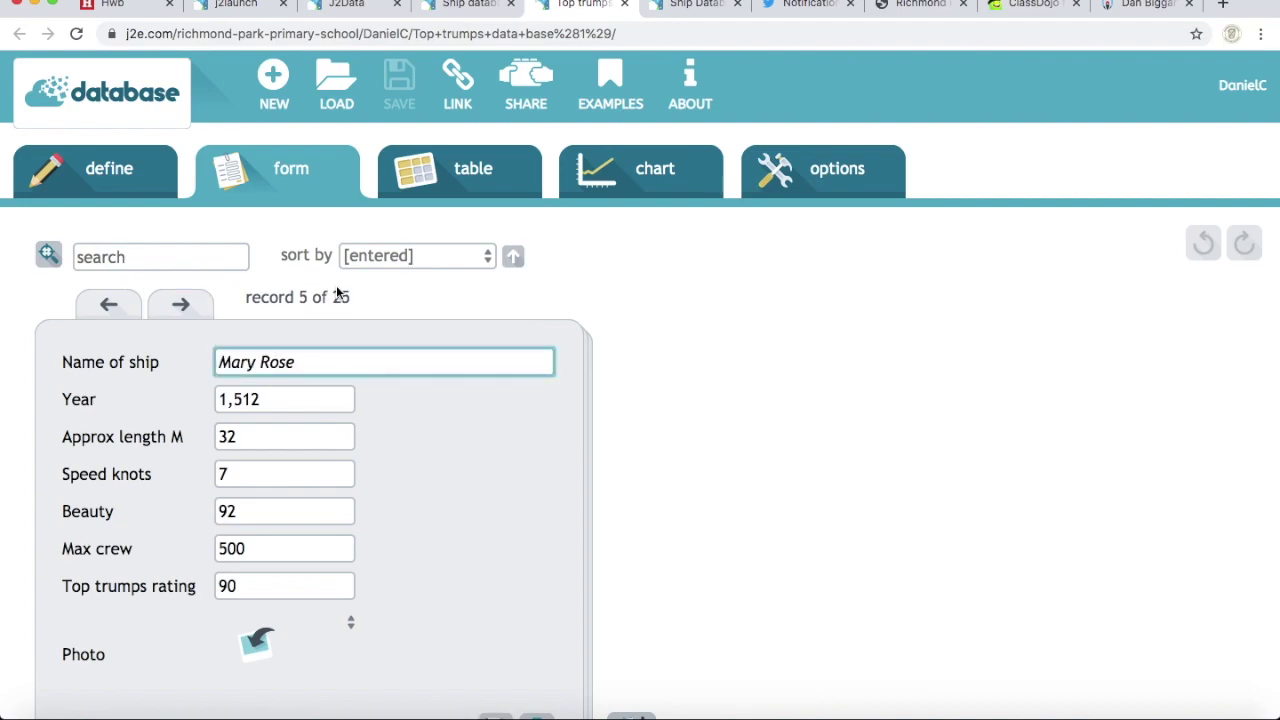
scroll(529, 386, "down", 2)
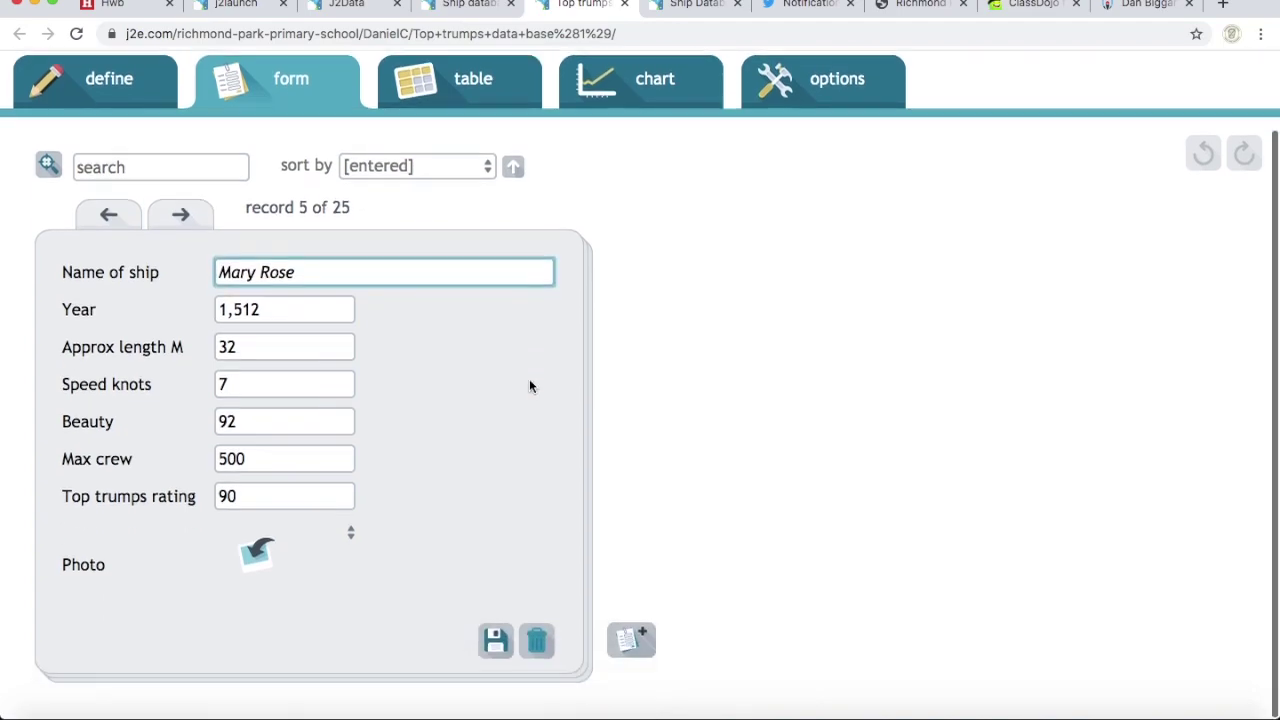
left_click(495, 643)
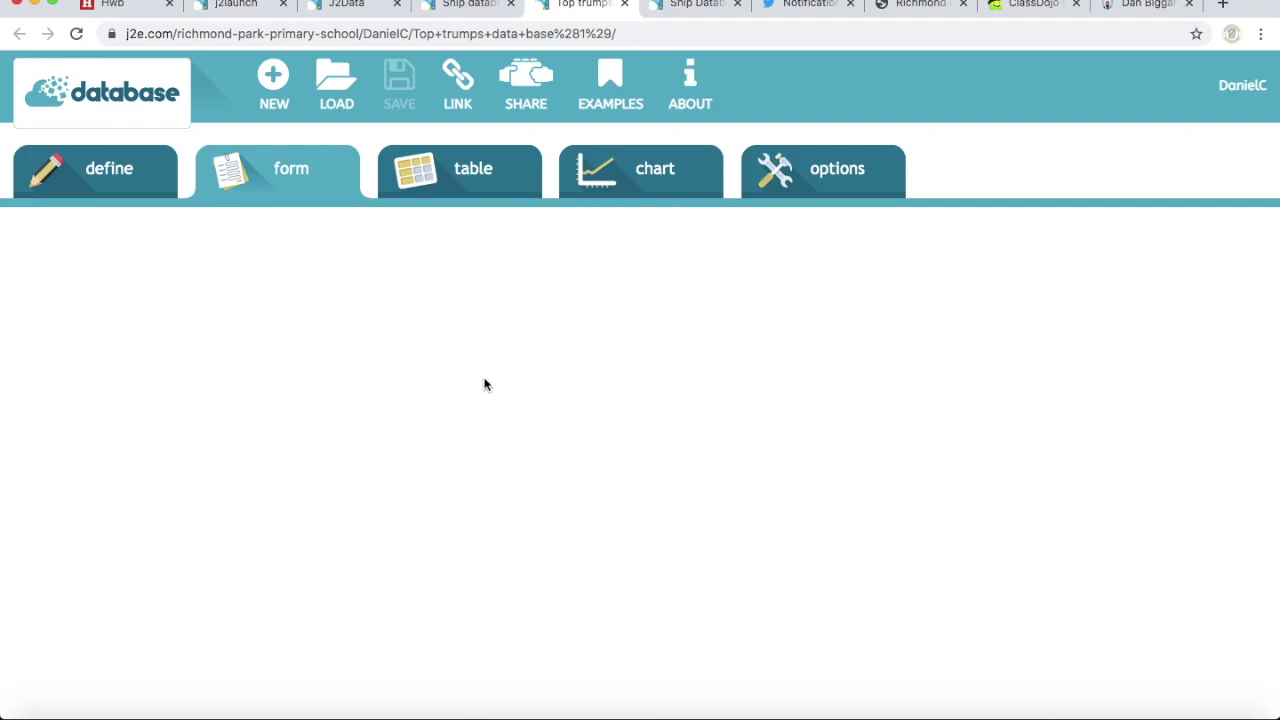
left_click(474, 170)
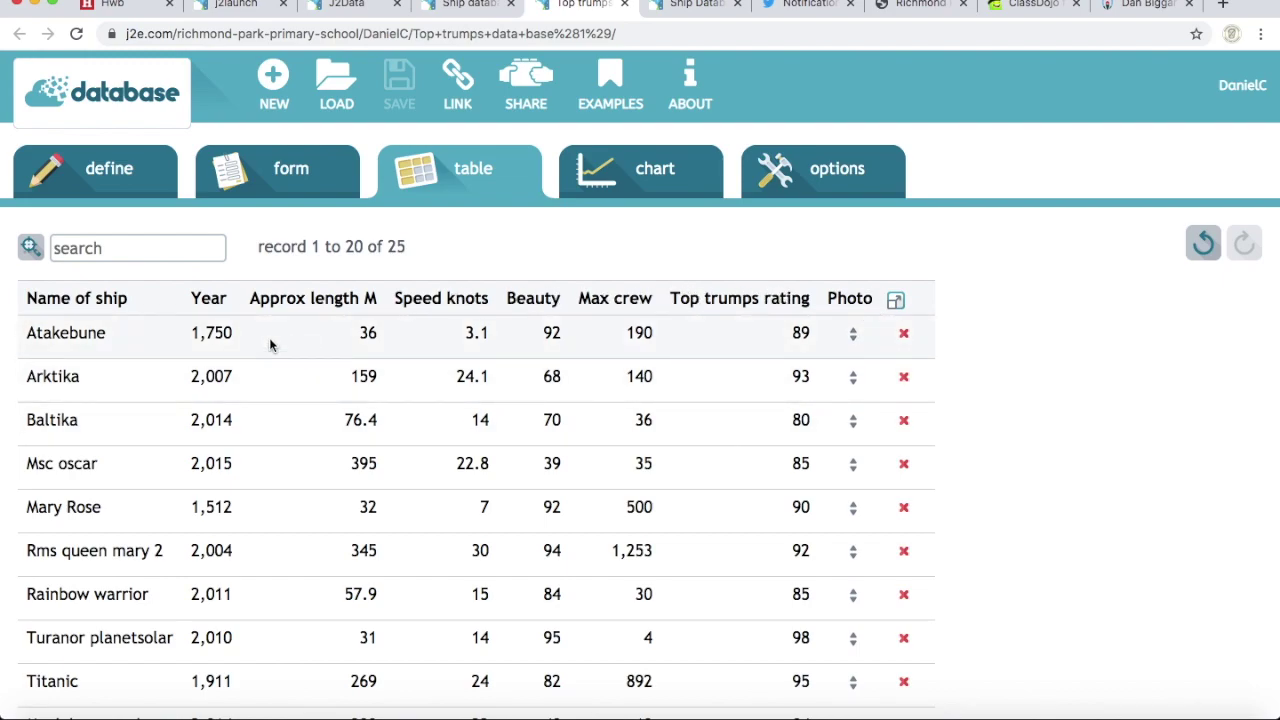
Step: Sort the ships by Name of ship A–Z, reverse to Z–A, then back to A–Z
left_click(137, 300)
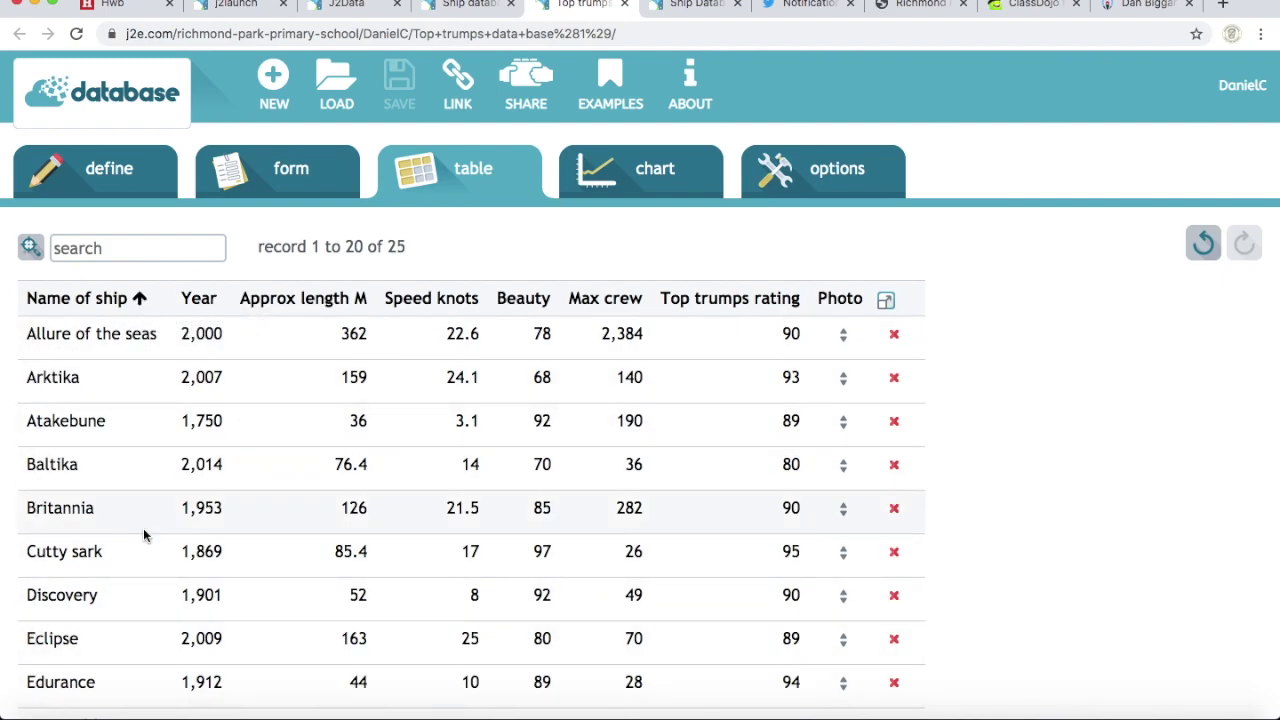
left_click(140, 300)
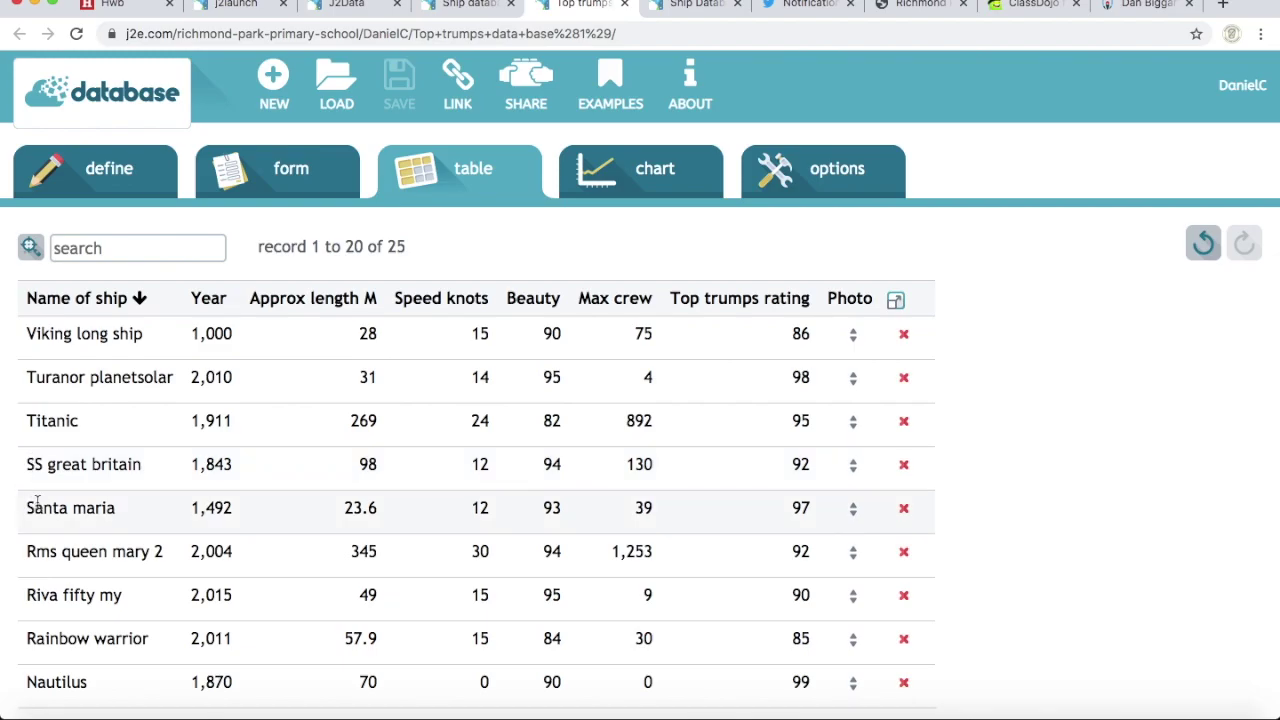
scroll(50, 658, "down", 10)
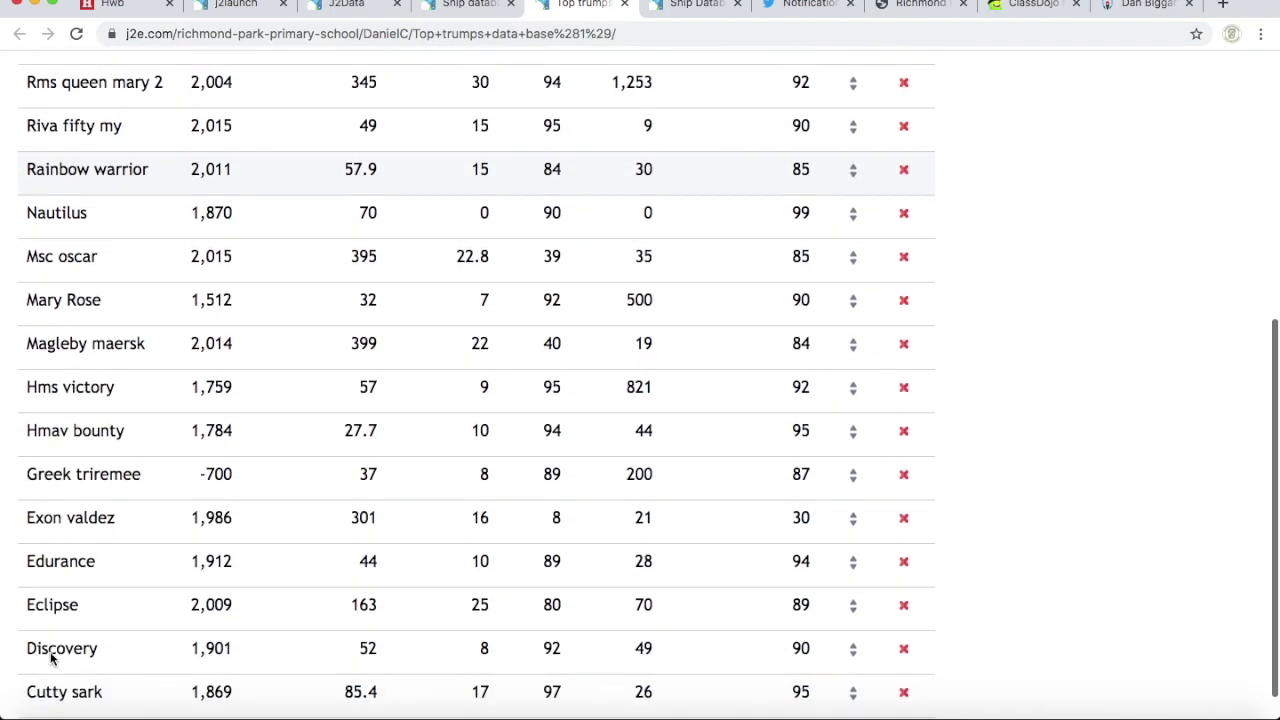
scroll(50, 658, "up", 10)
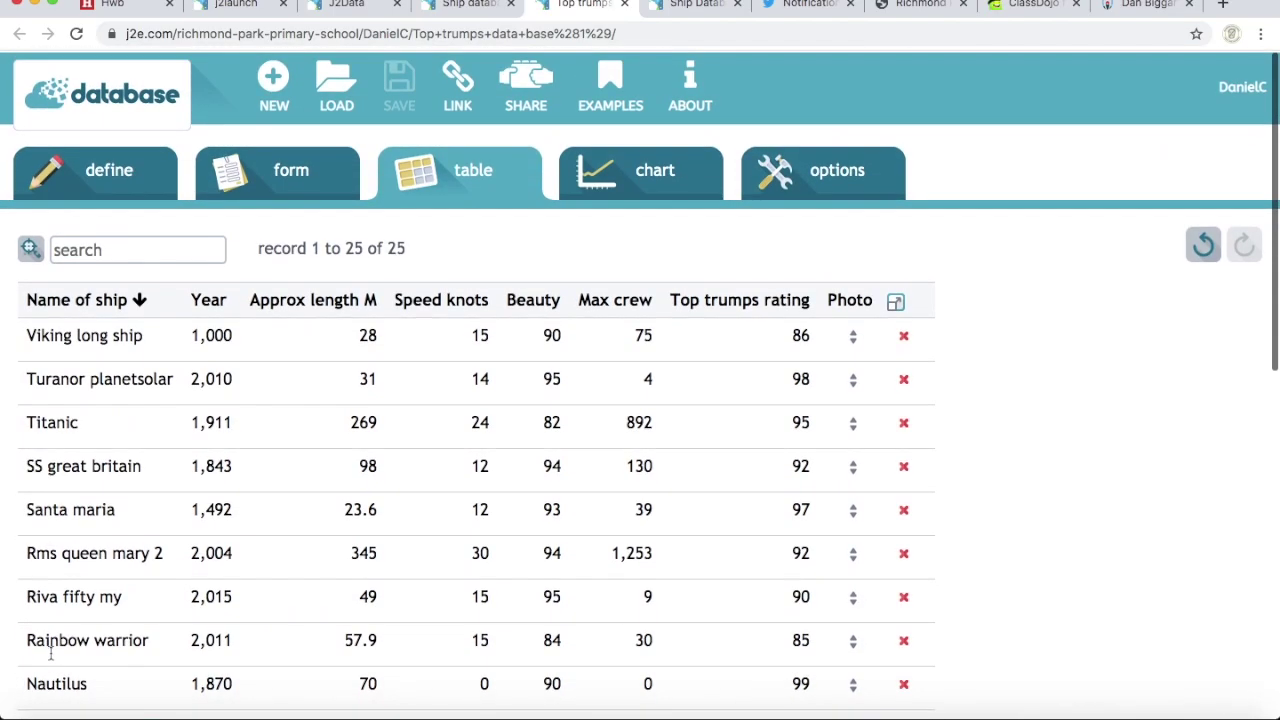
left_click(139, 298)
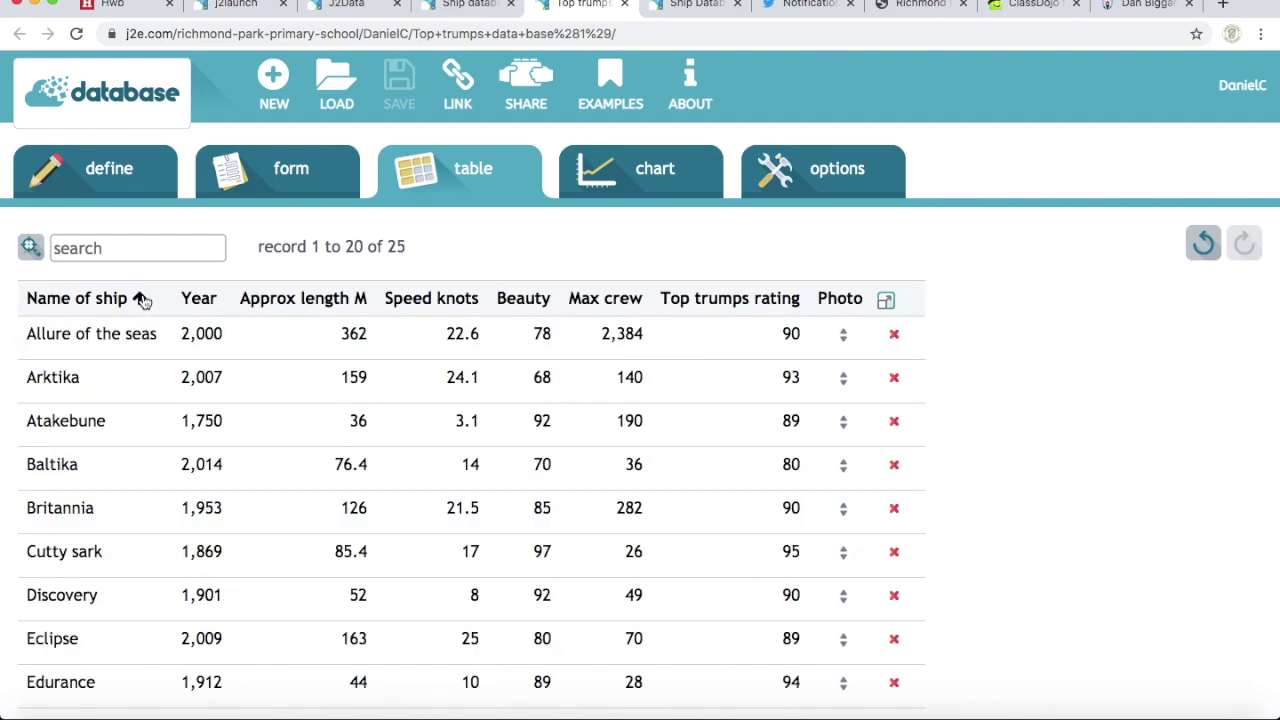
Step: Try sorting by Year and Approx length M both ways, then re-sort by name and open the chart view
left_click(205, 298)
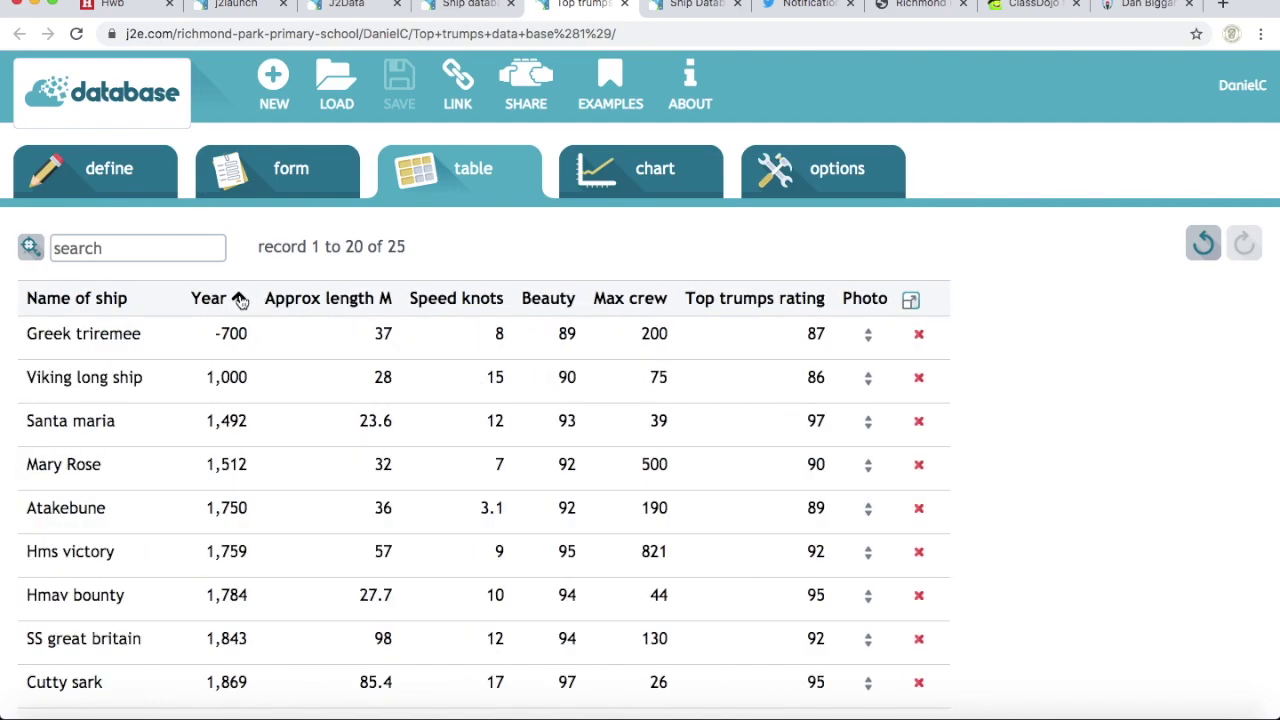
left_click(240, 300)
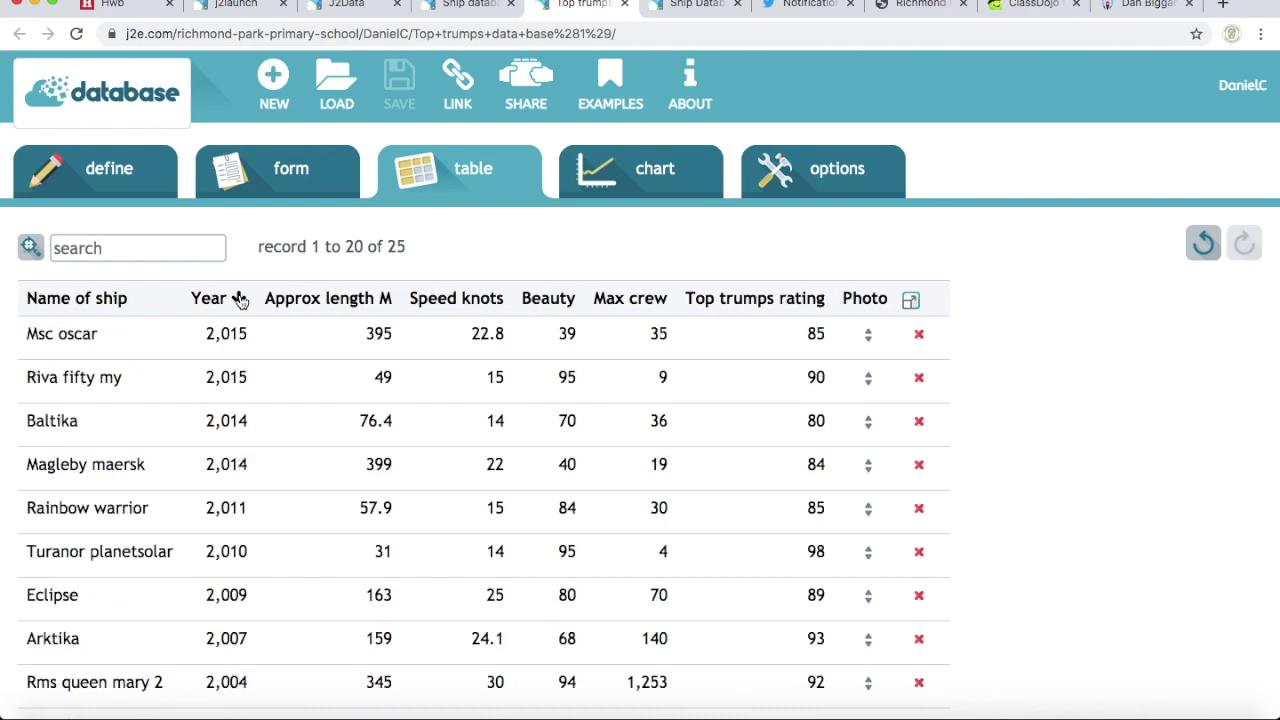
left_click(390, 300)
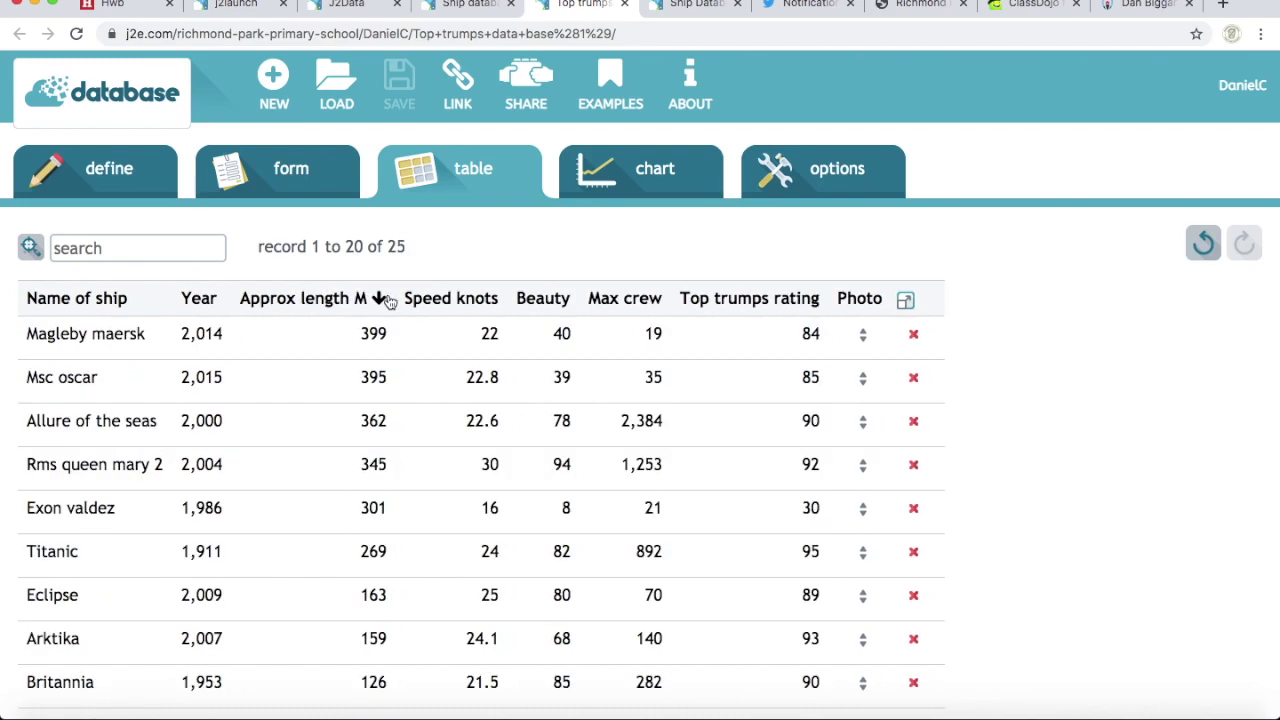
left_click(380, 300)
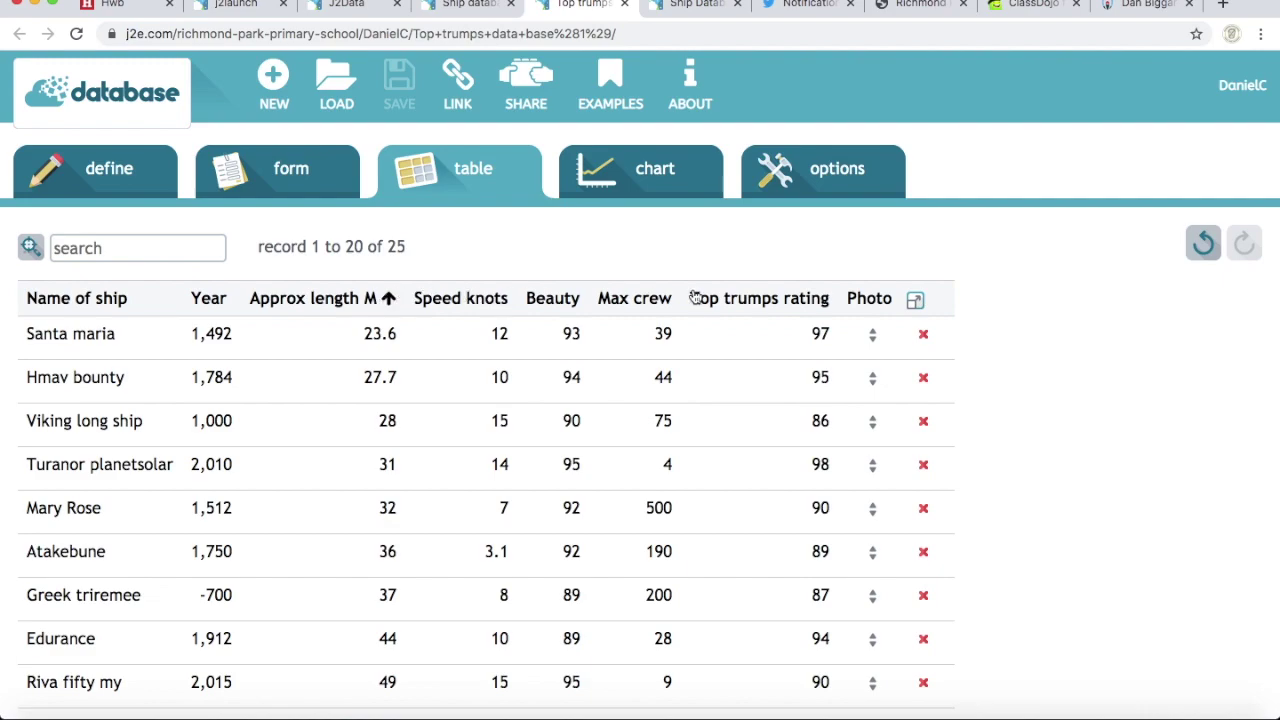
left_click(160, 300)
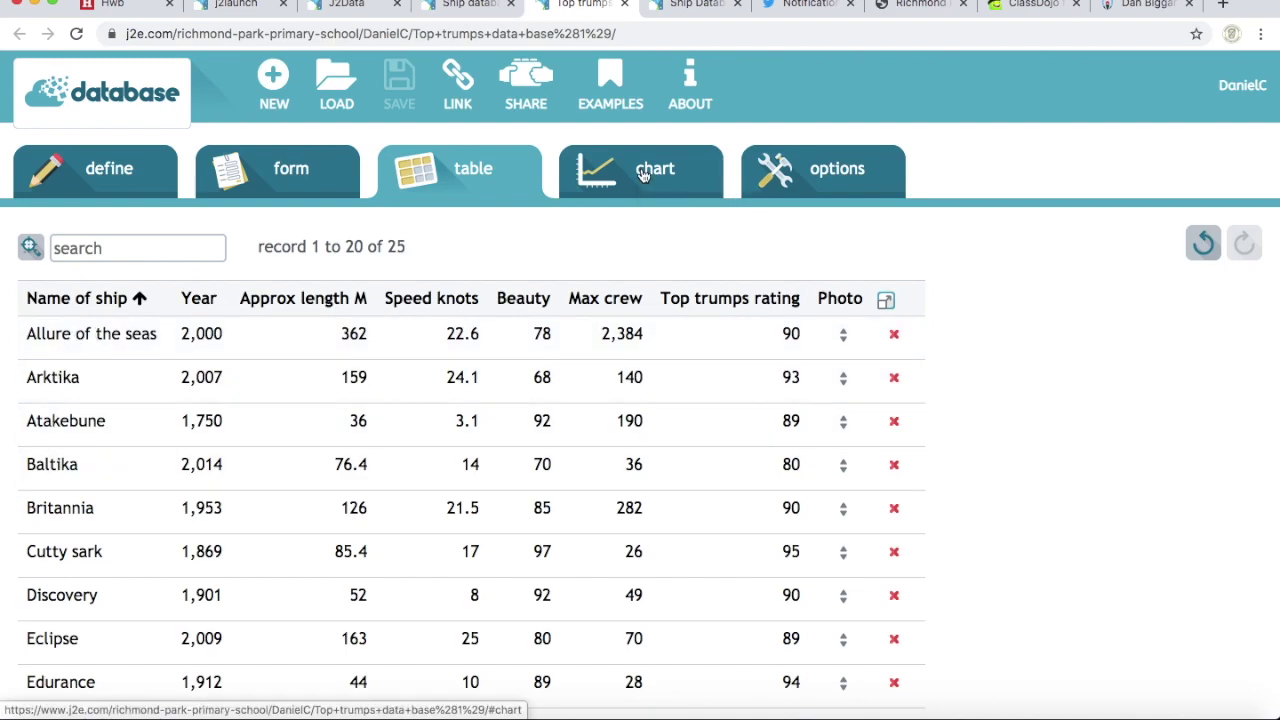
left_click(643, 174)
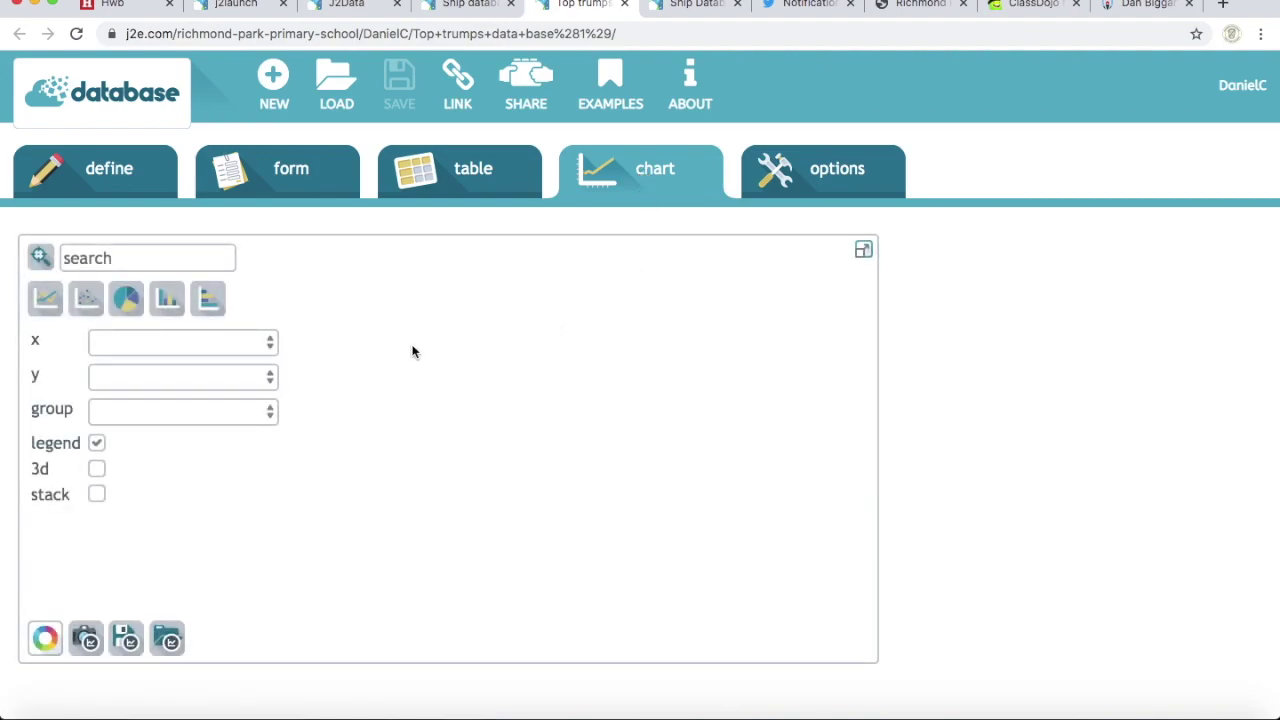
Step: Chart Speed knots on the y axis against Name of ship on the x axis, then return to the table
left_click(259, 348)
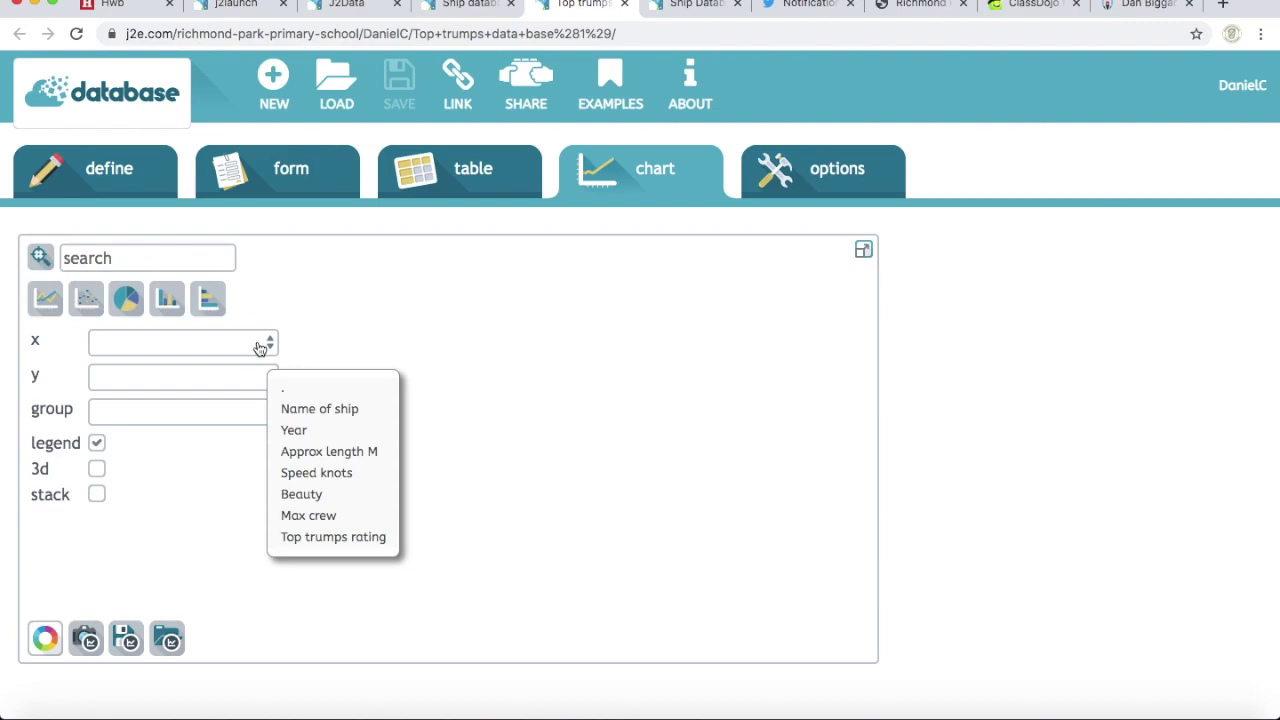
left_click(328, 410)
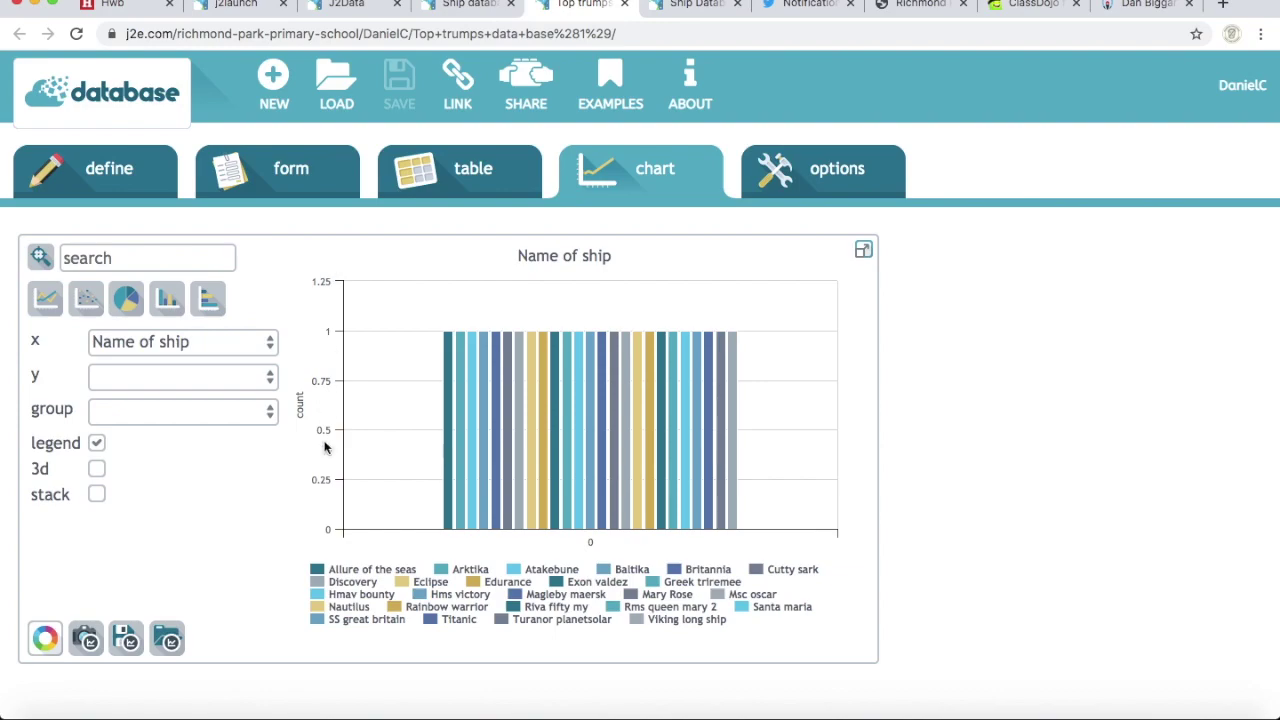
left_click(264, 381)
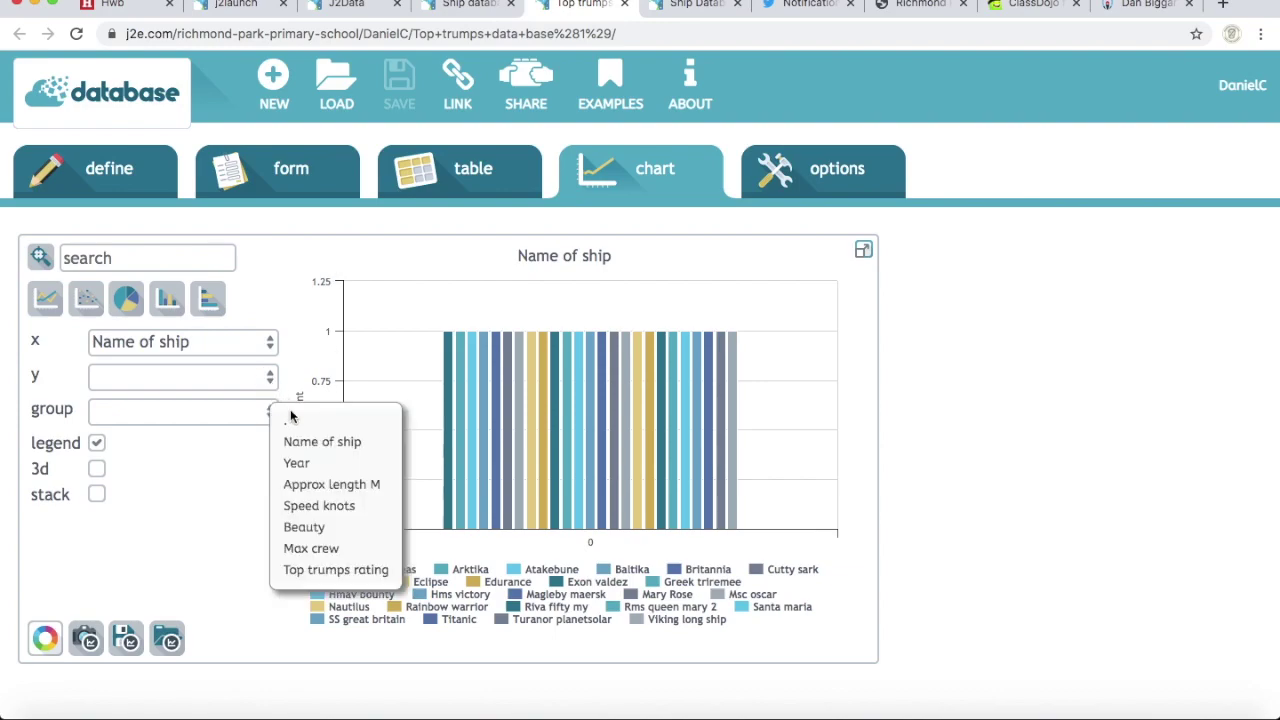
left_click(330, 508)
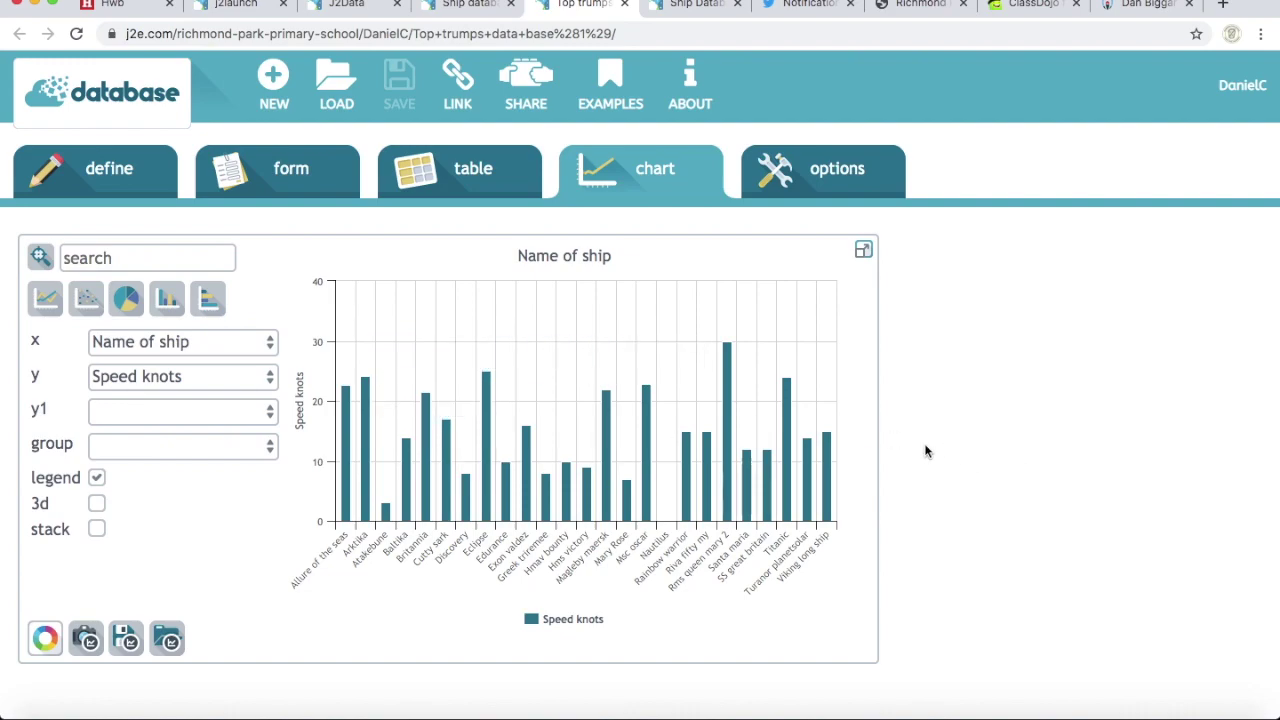
mouse_move(729, 355)
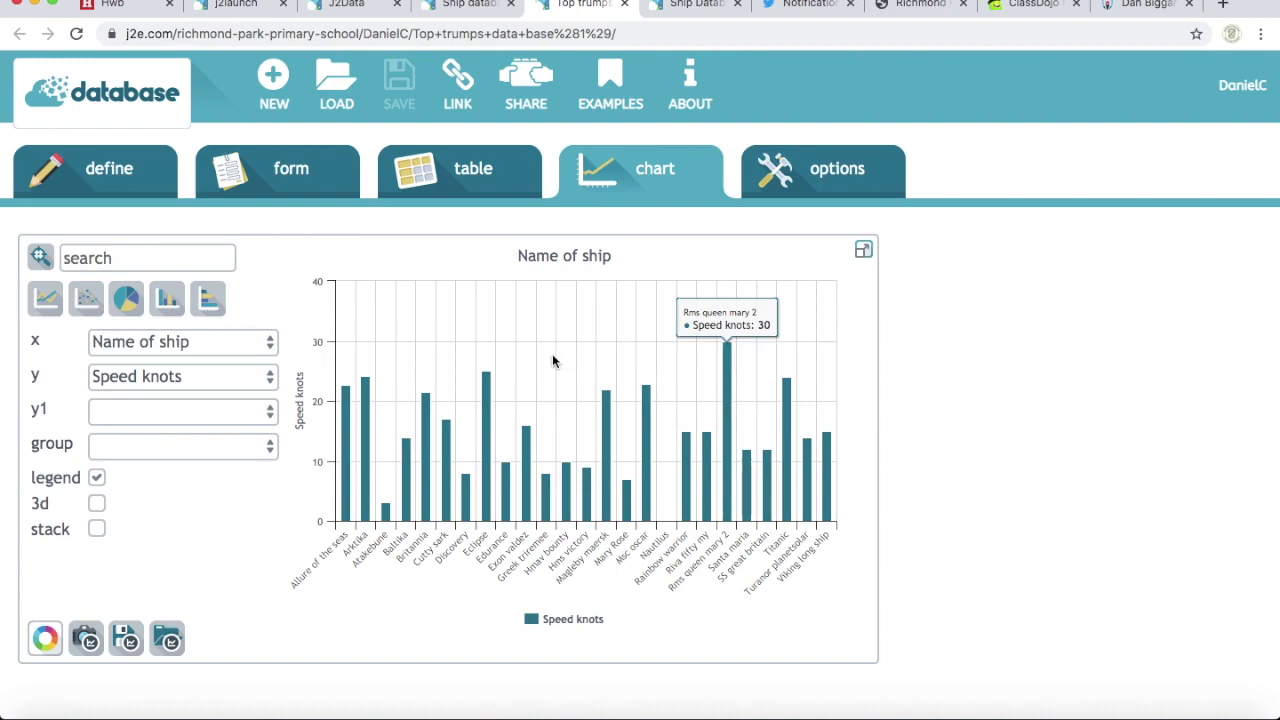
mouse_move(388, 514)
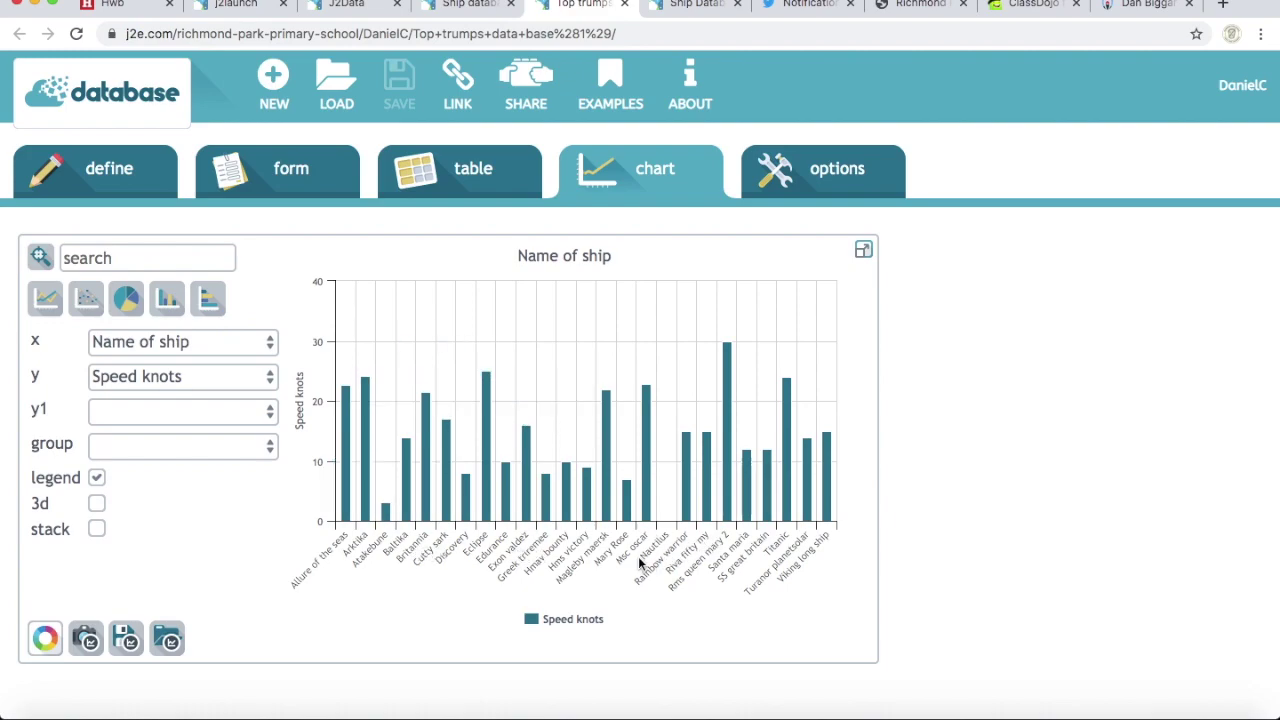
left_click(461, 181)
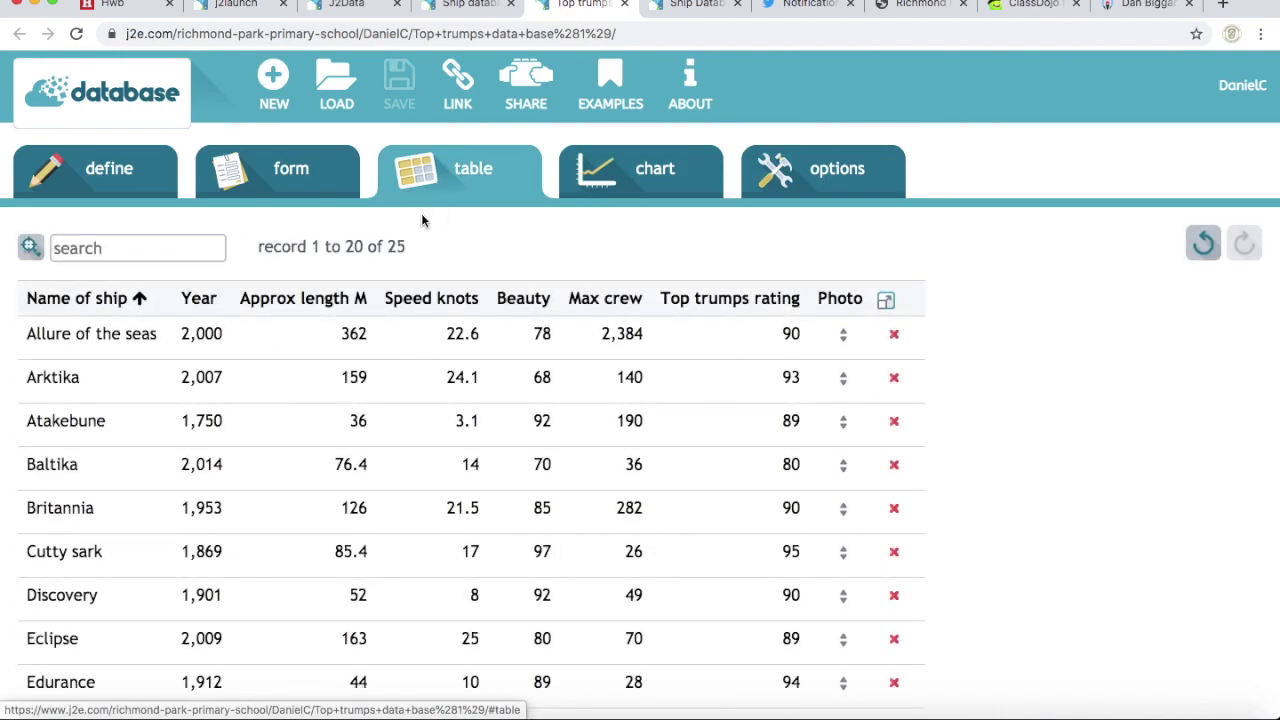
Step: Sort ships by Speed knots, slowest first, and change the chart's bar colour to gold
left_click(467, 302)
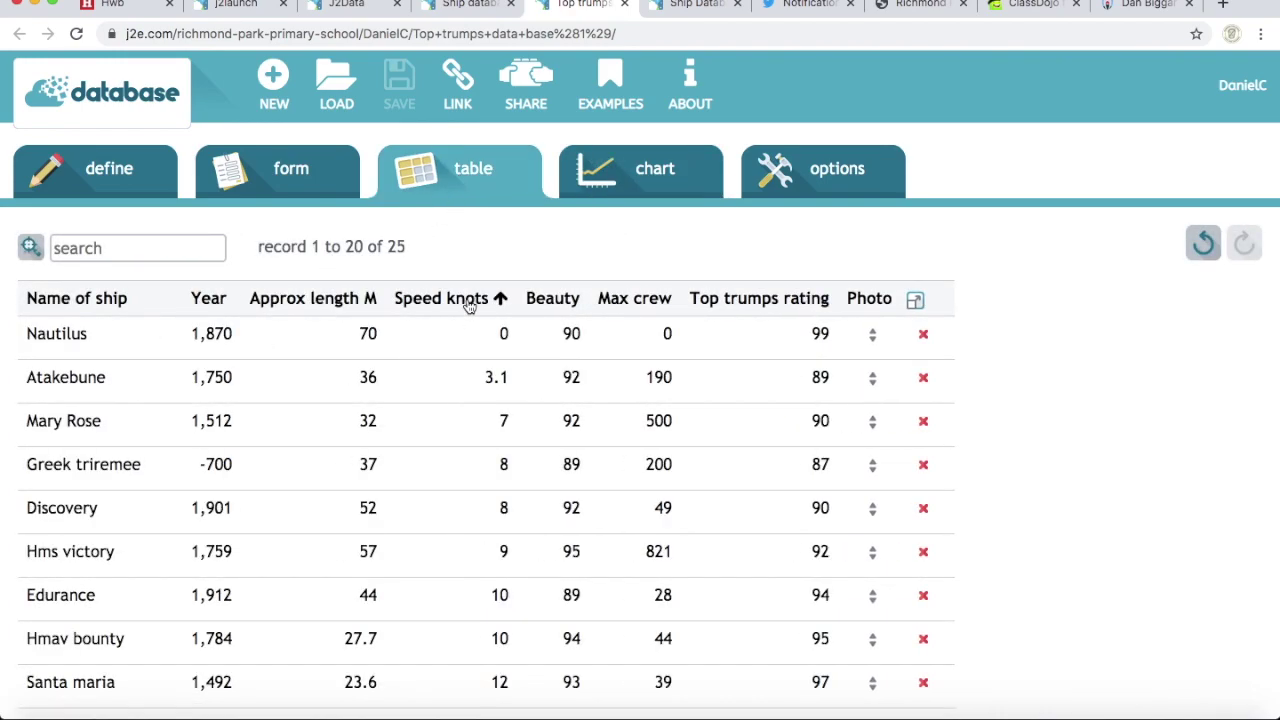
left_click(634, 179)
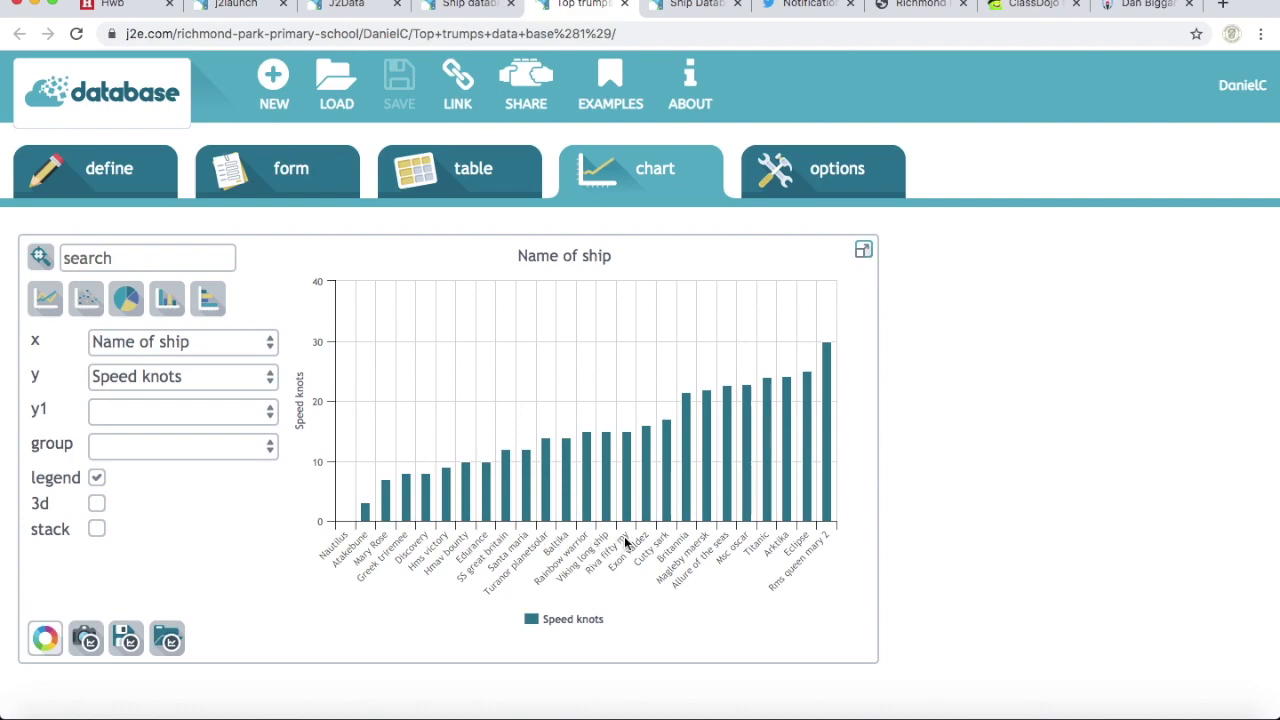
mouse_move(525, 491)
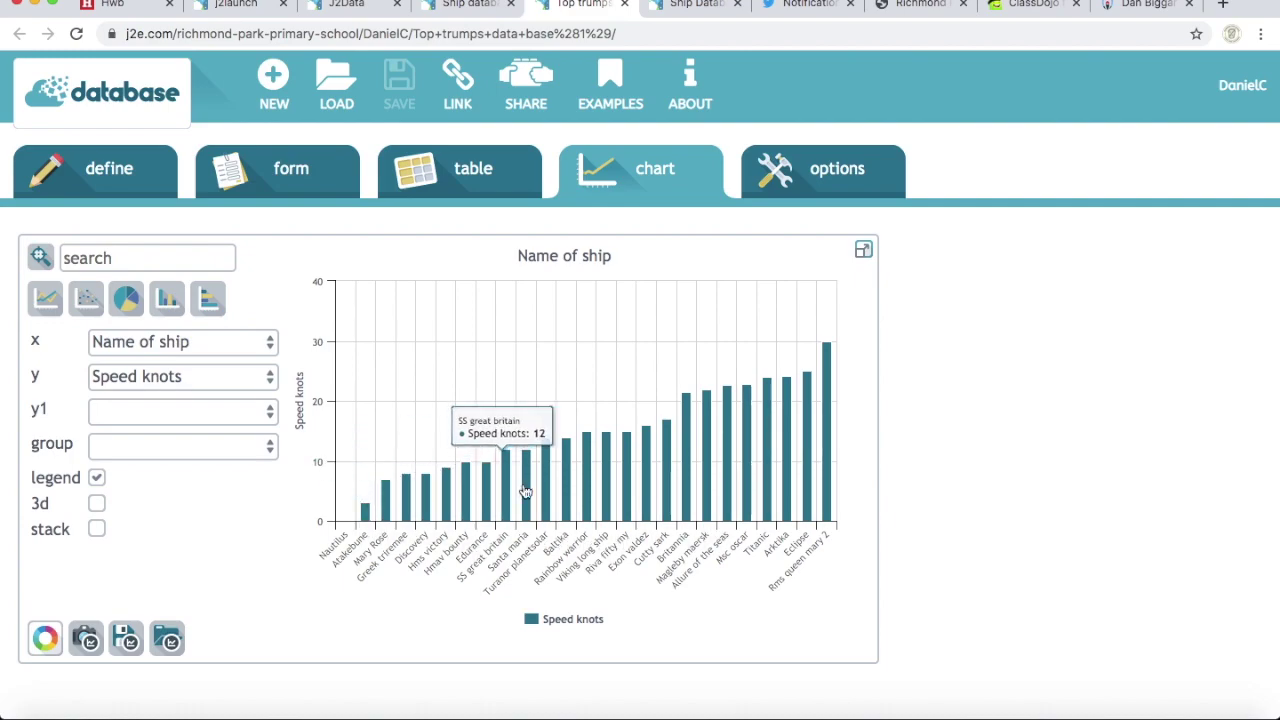
mouse_move(833, 383)
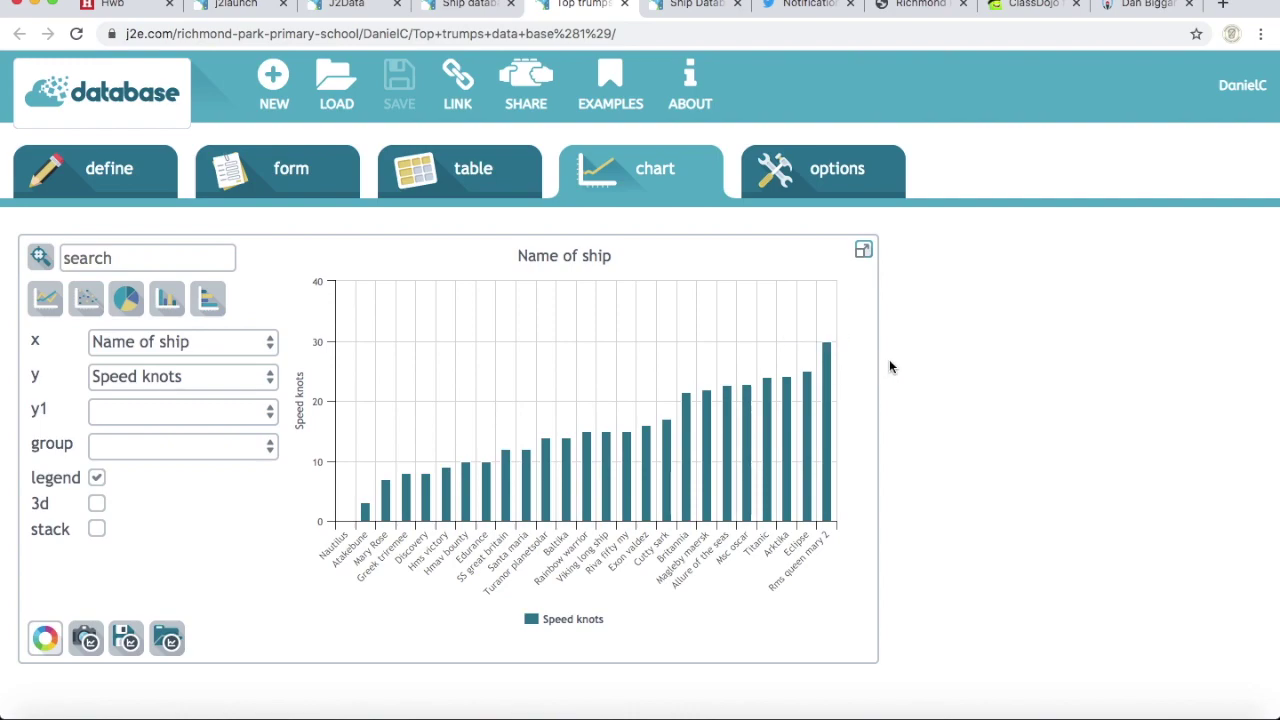
left_click(46, 640)
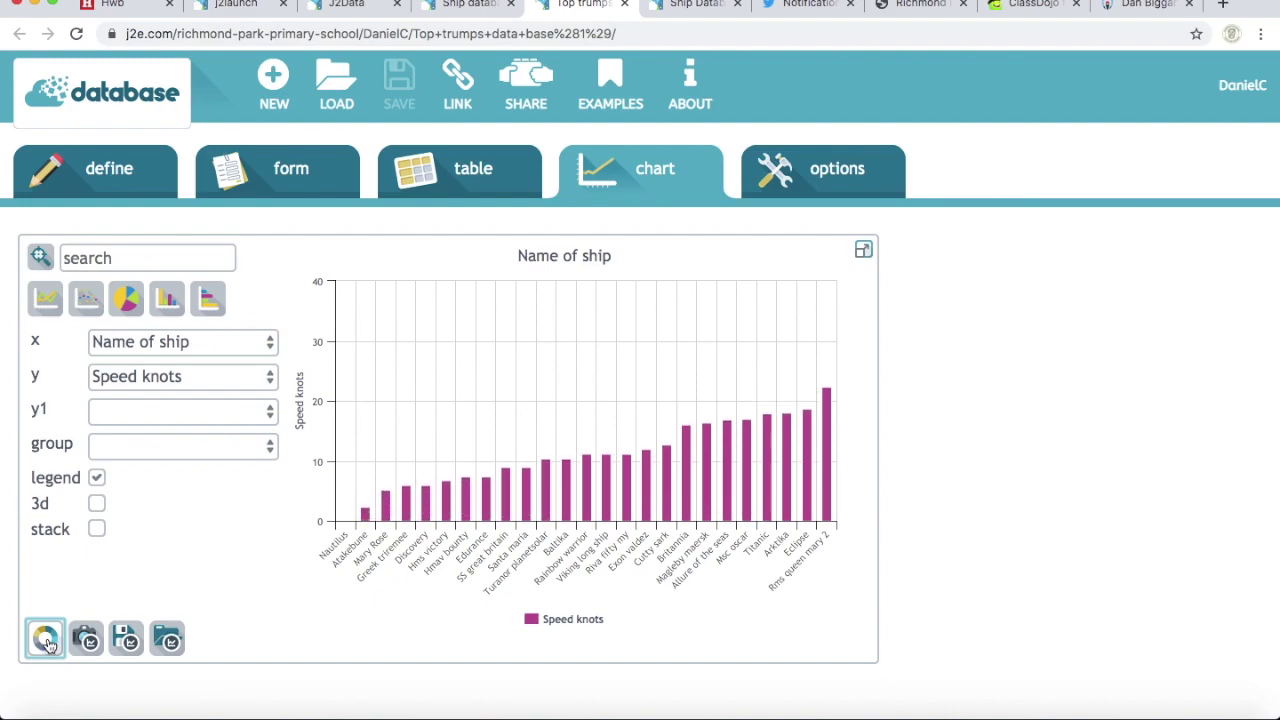
left_click(46, 640)
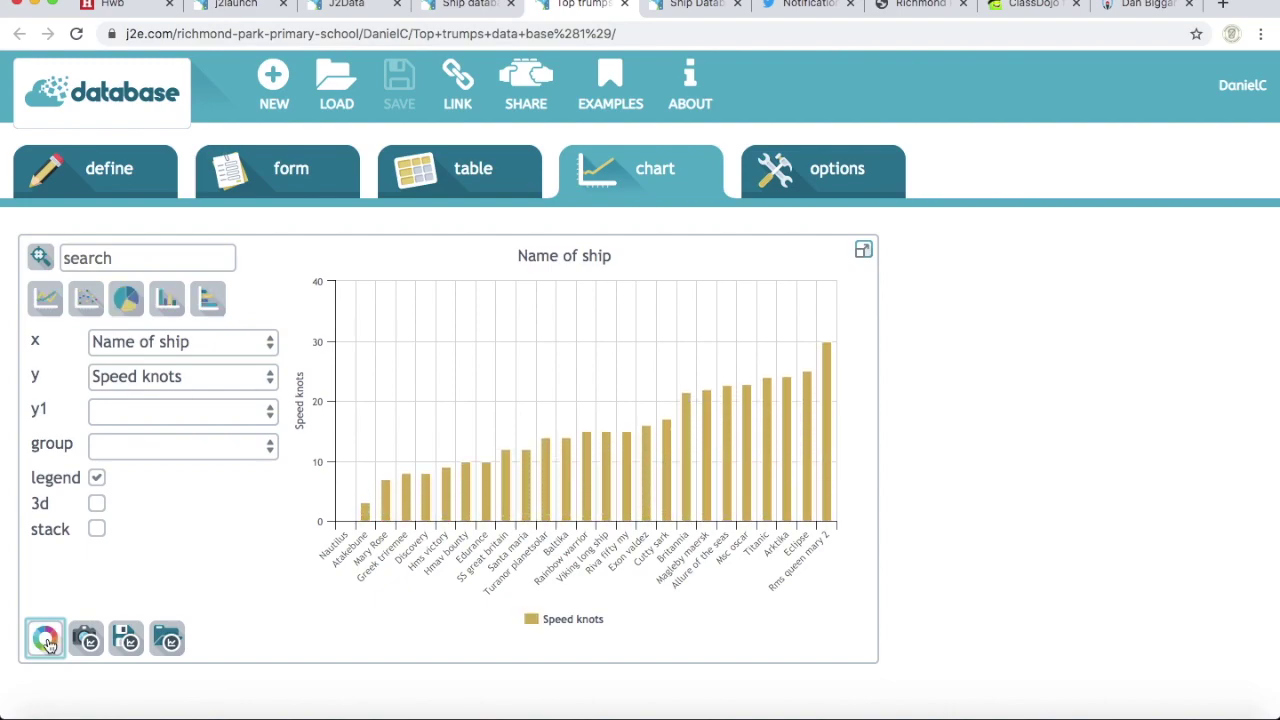
Step: Switch the speed chart to horizontal bars and begin saving it
left_click(212, 306)
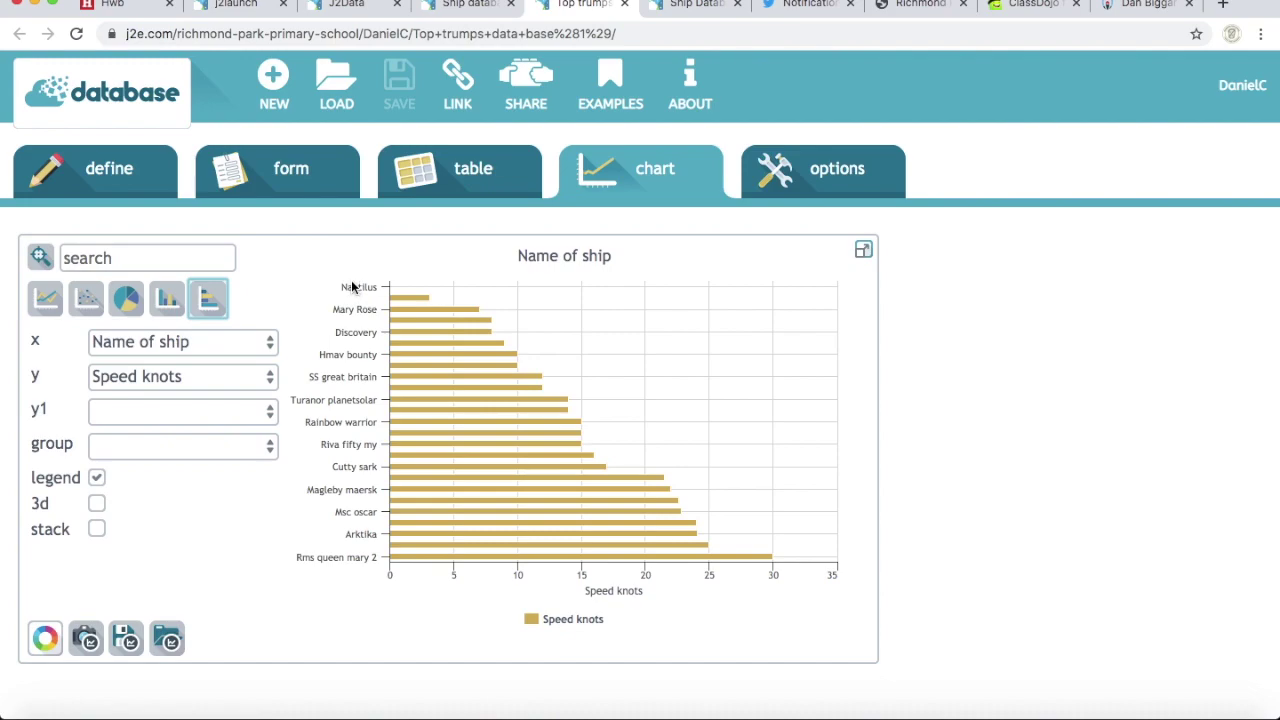
mouse_move(422, 306)
mouse_move(757, 561)
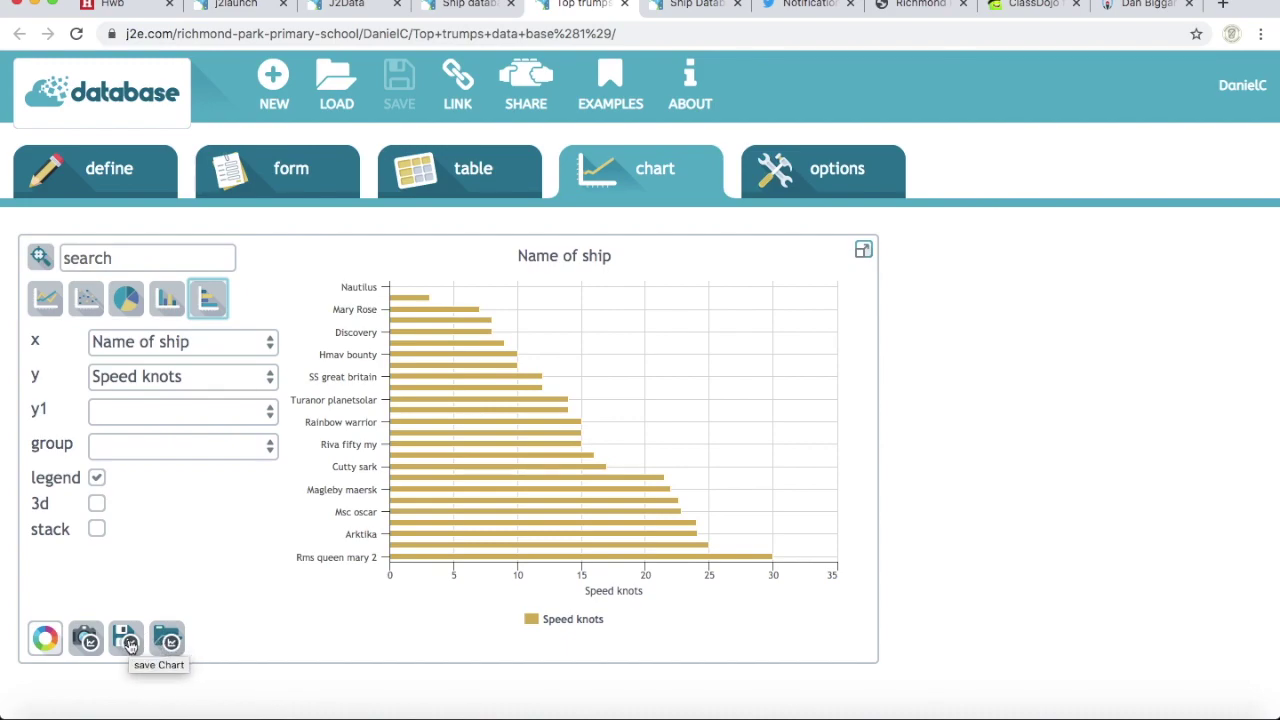
left_click(129, 644)
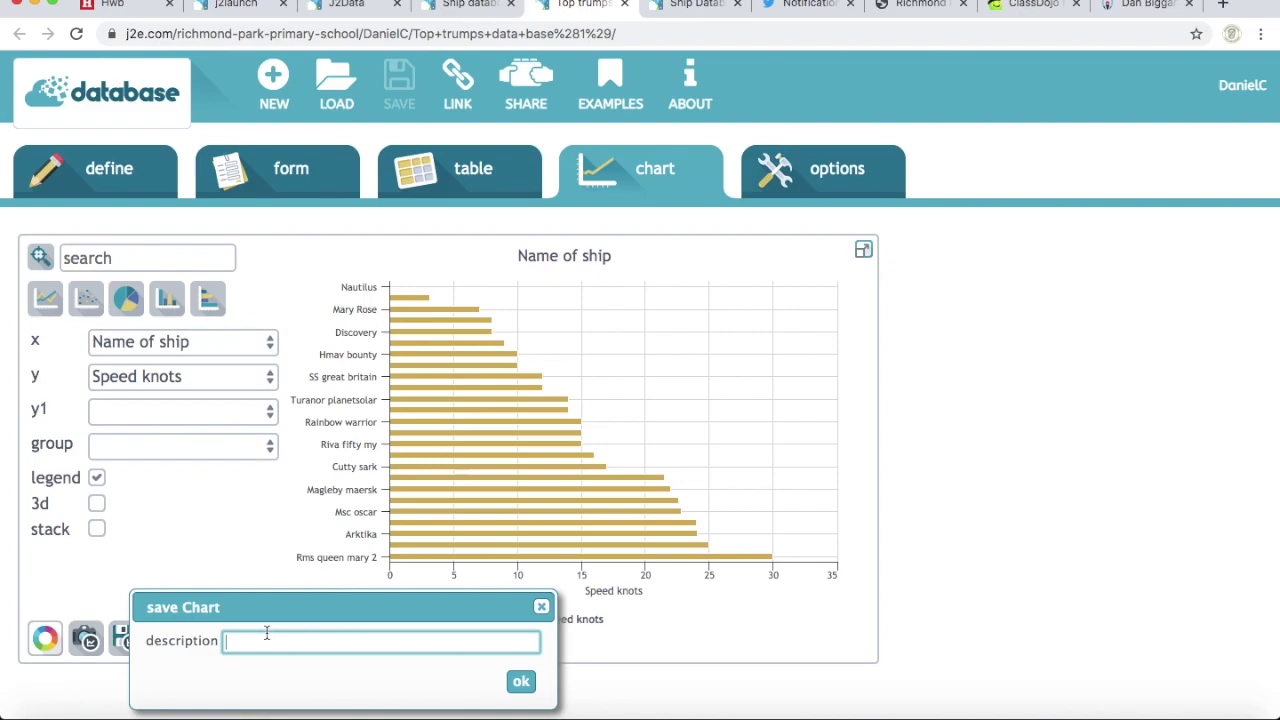
Step: Save the chart with the description 'Speed of ship chart'
type("sP")
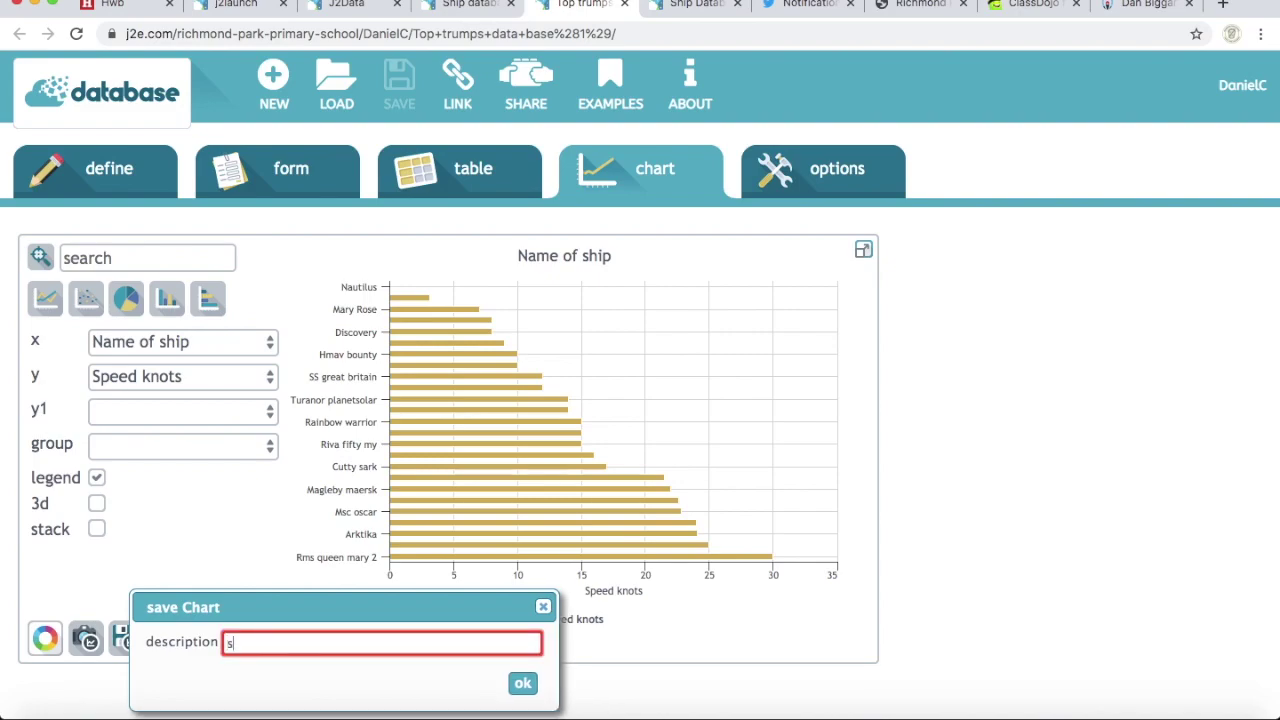
type("Speed of ship chart")
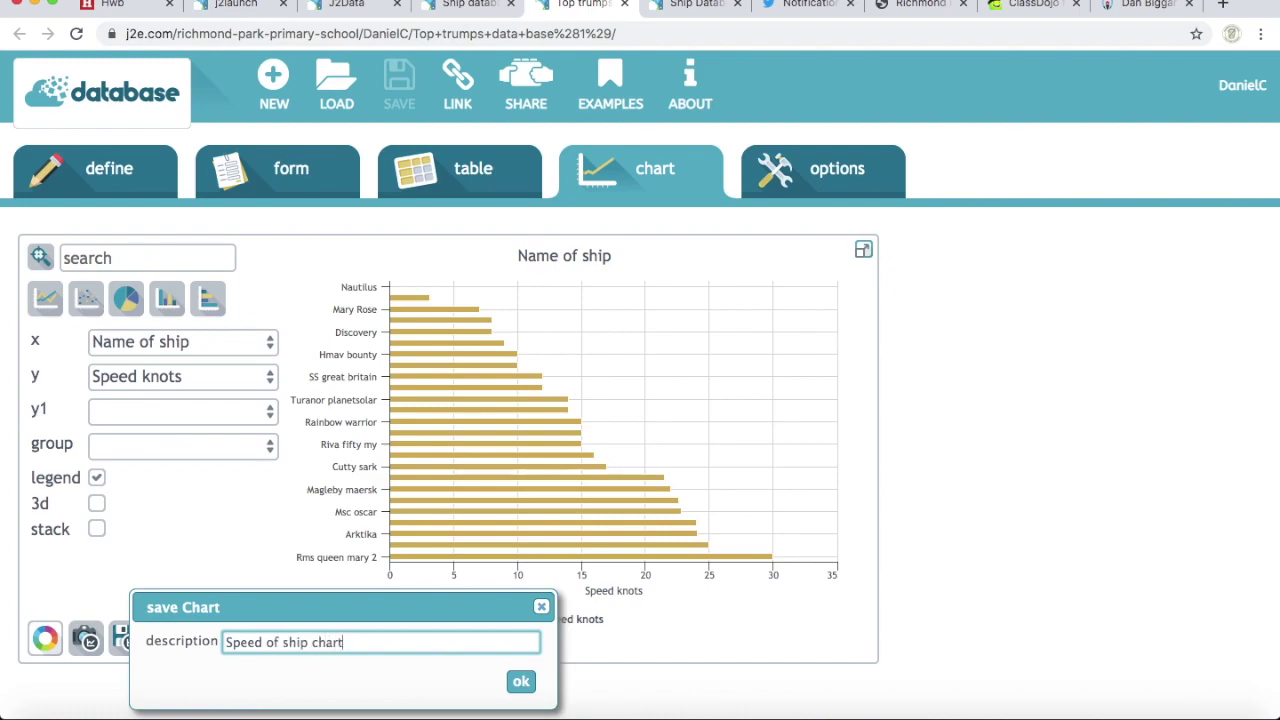
left_click(521, 681)
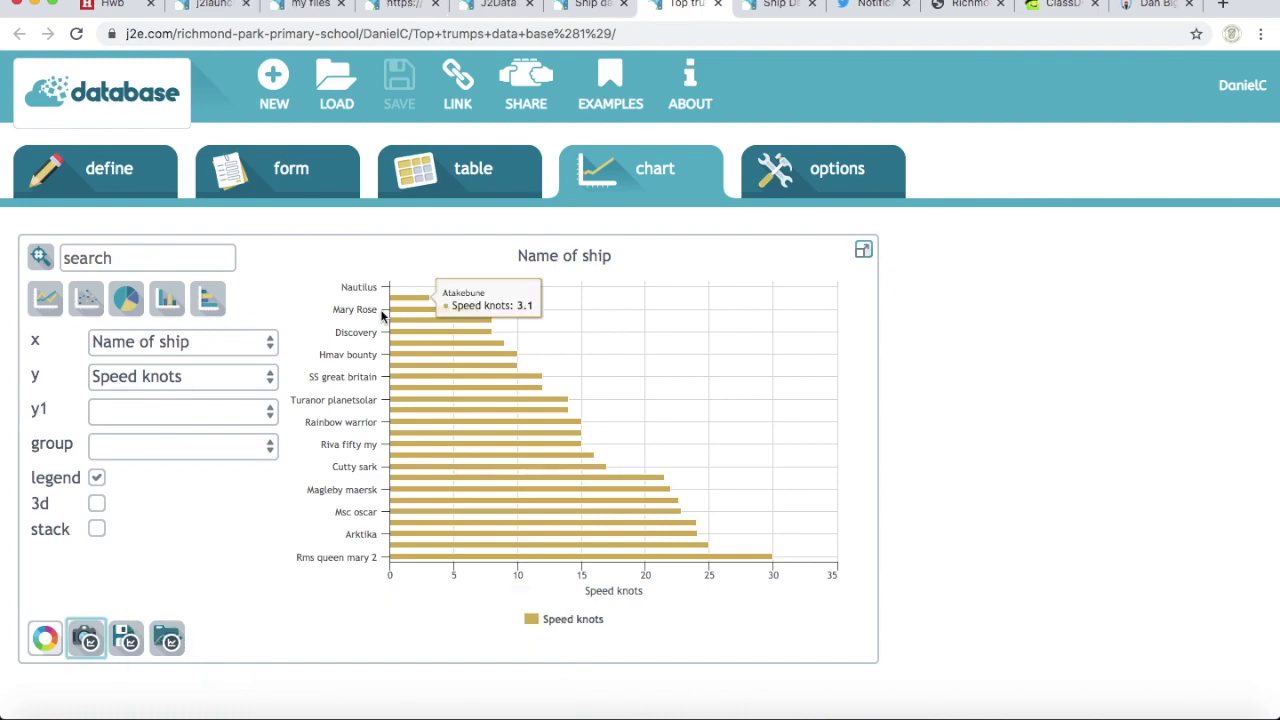
Step: Preview the speed data as pie, column, horizontal bar, scatter and line charts
left_click(128, 300)
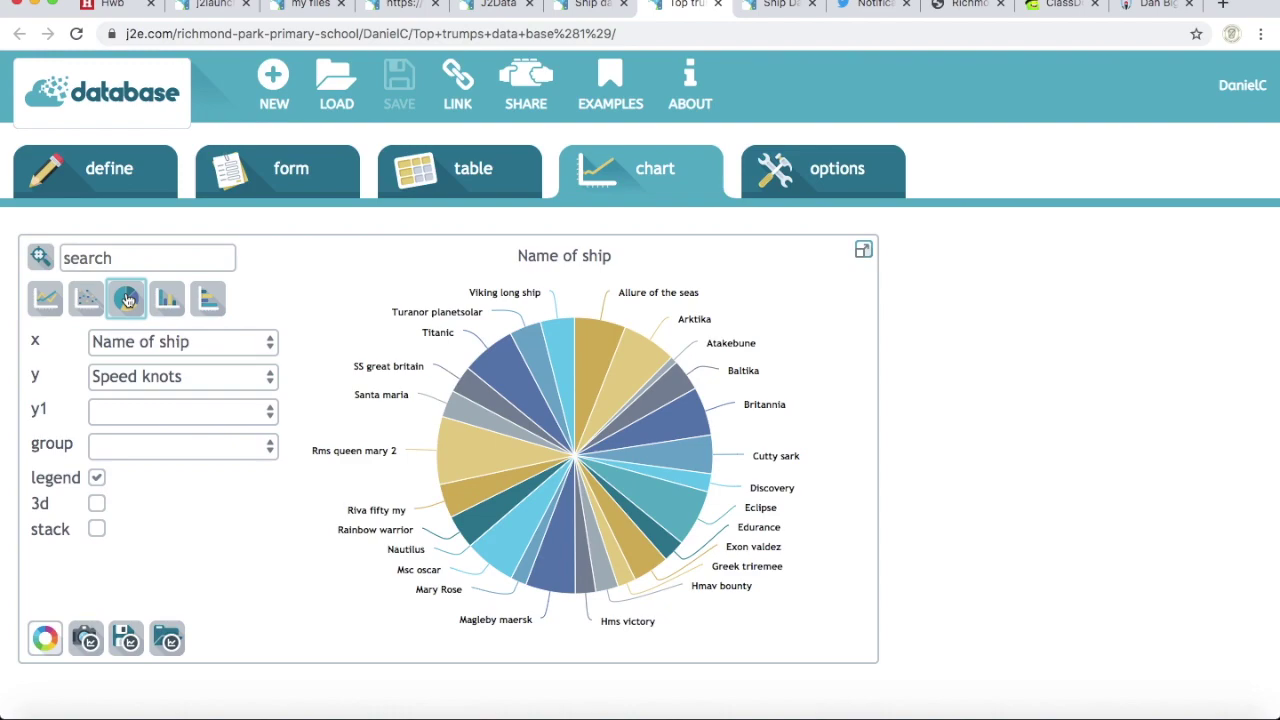
left_click(166, 301)
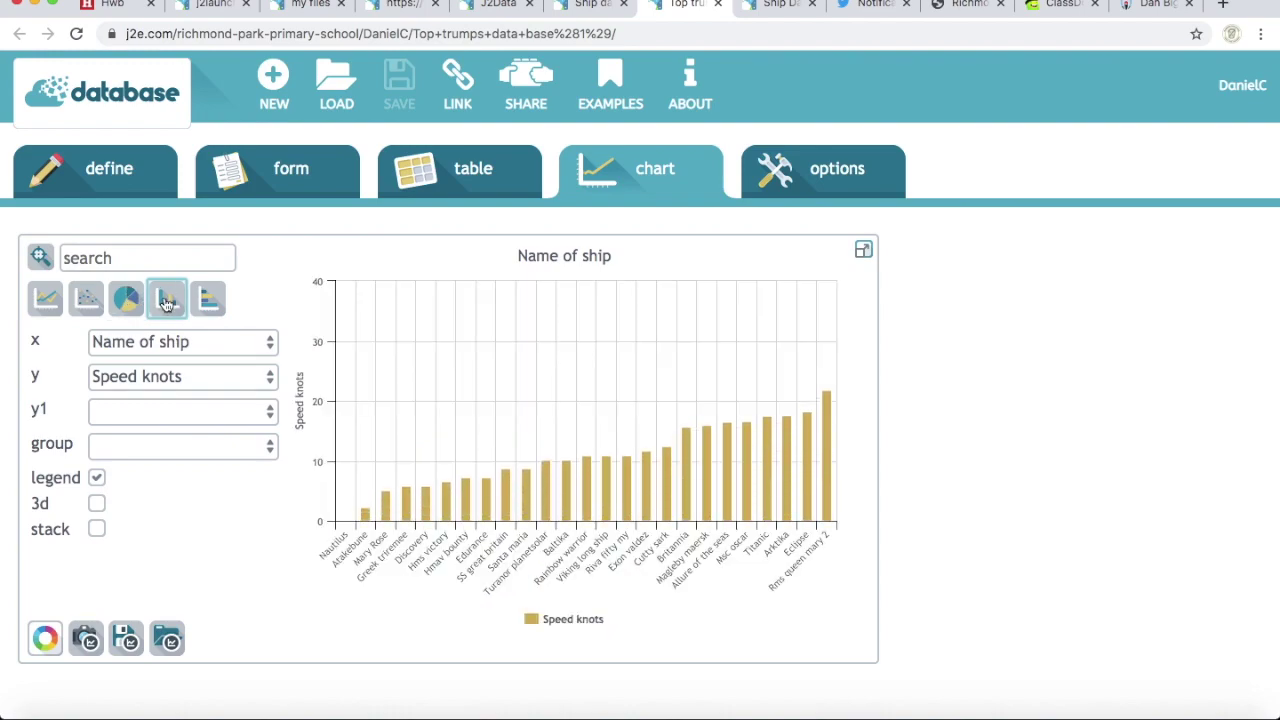
left_click(208, 300)
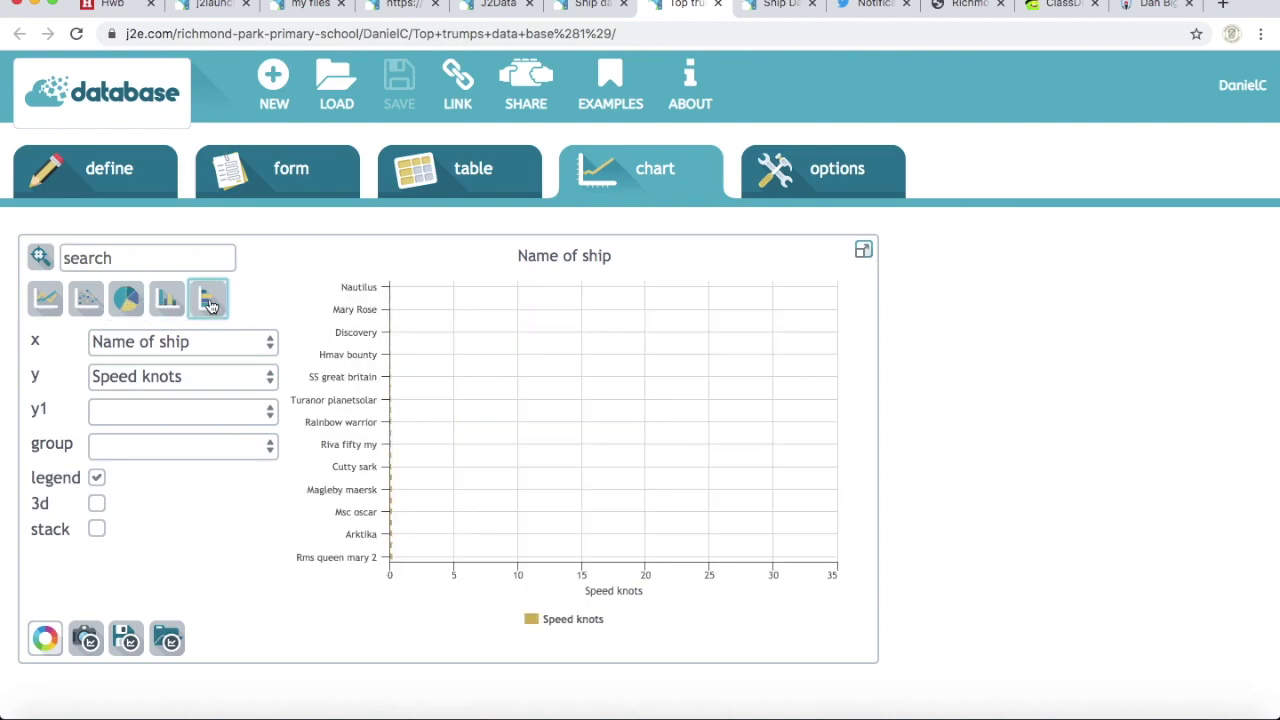
left_click(87, 304)
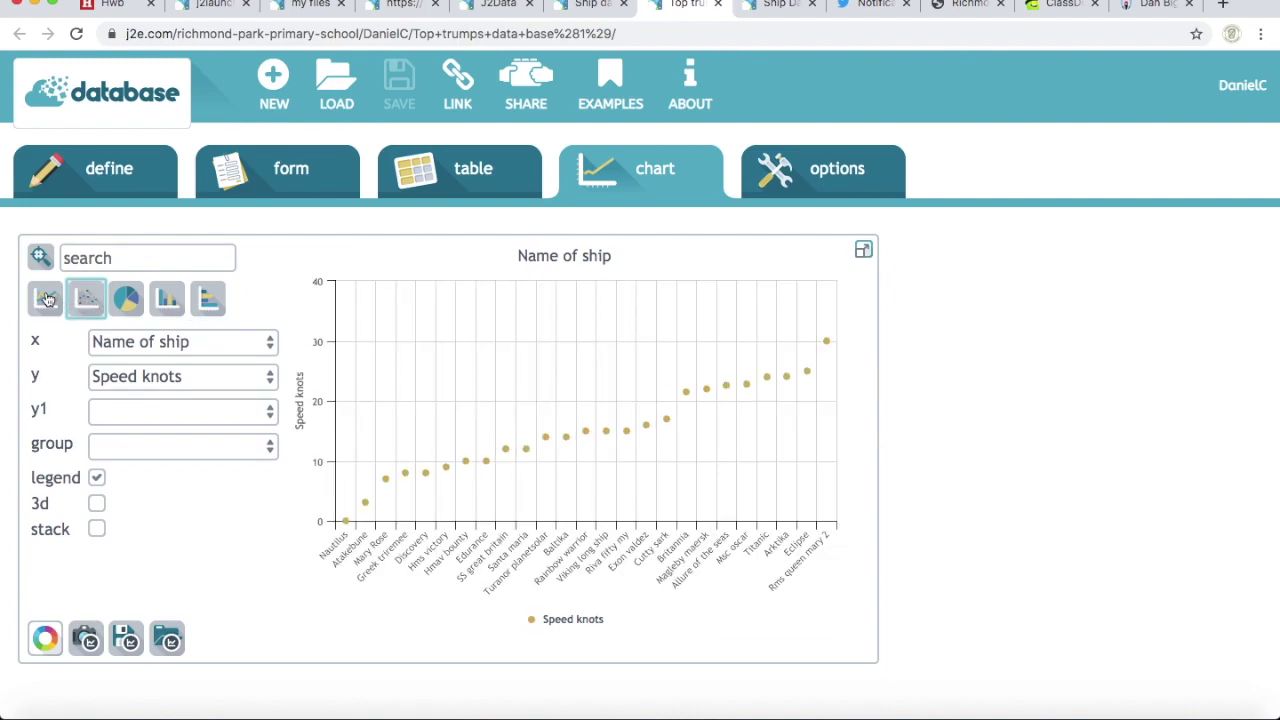
left_click(47, 300)
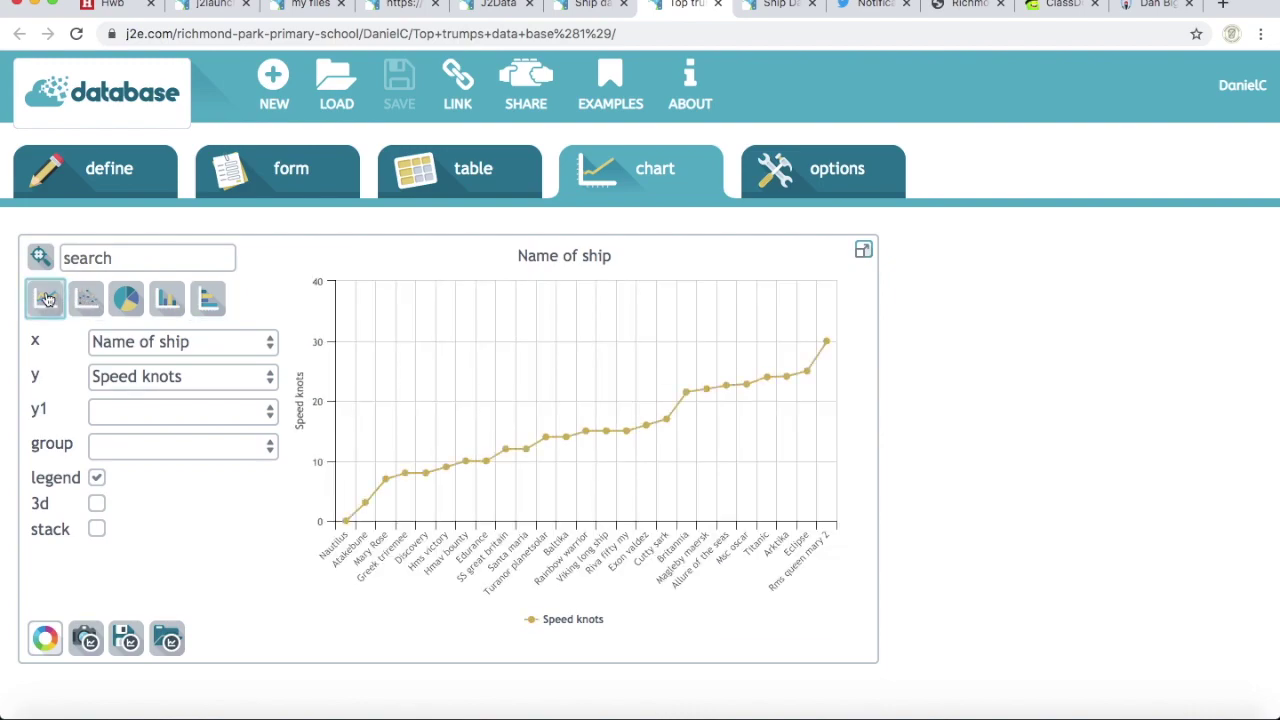
Step: Try a 3D horizontal bar chart, toggle stacking on and off, and return to flat 2D
left_click(97, 505)
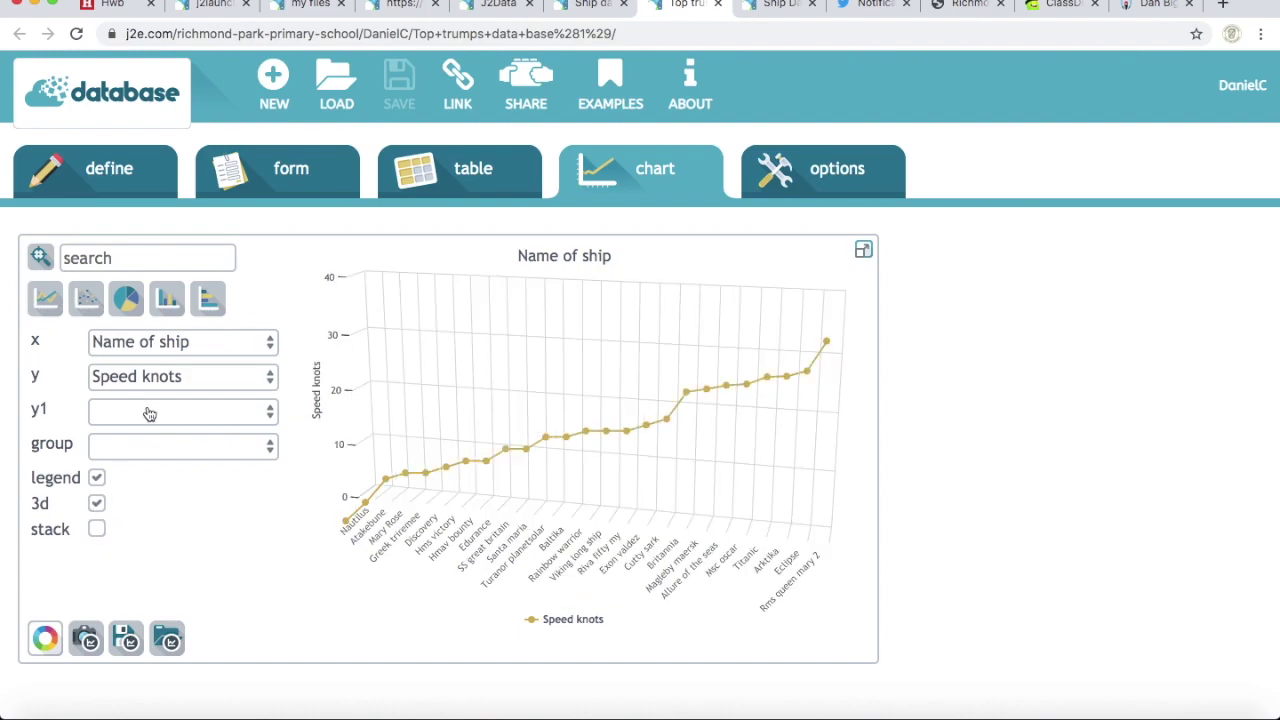
left_click(212, 299)
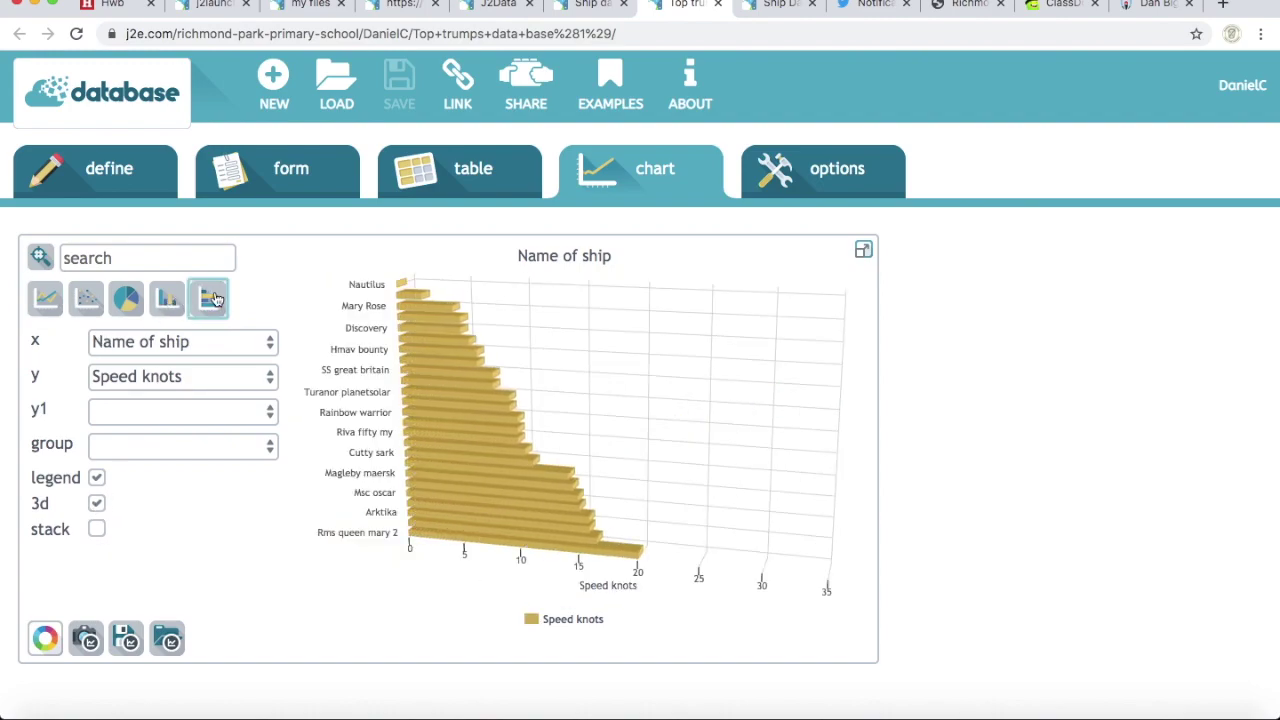
left_click(96, 530)
left_click(96, 530)
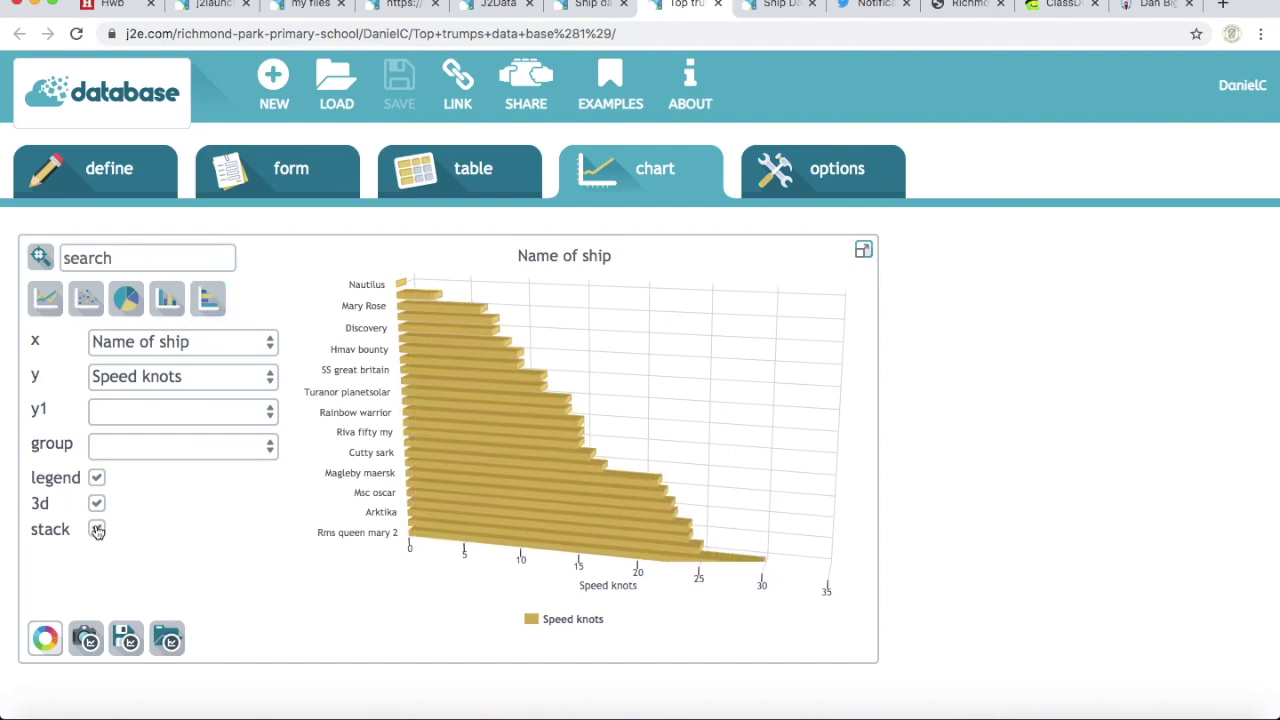
left_click(97, 505)
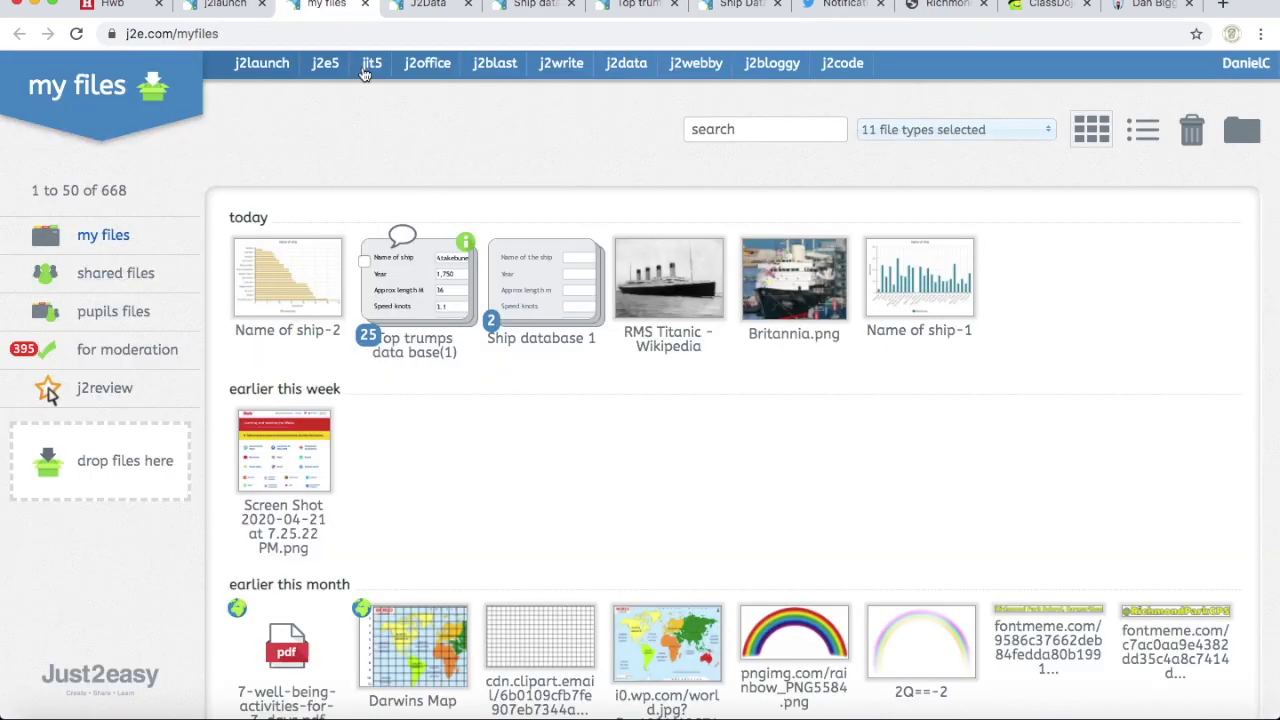
Step: Start a new blank J2E page and place the saved speed chart on it
left_click(323, 66)
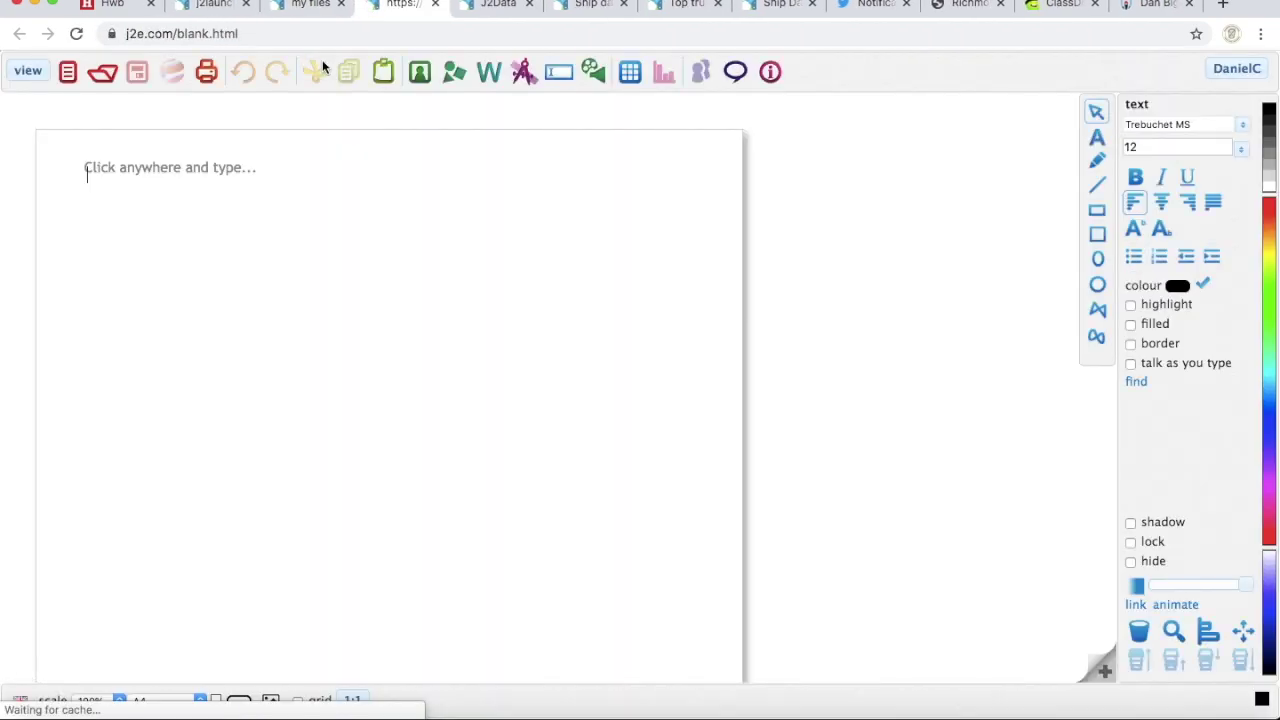
left_click(425, 75)
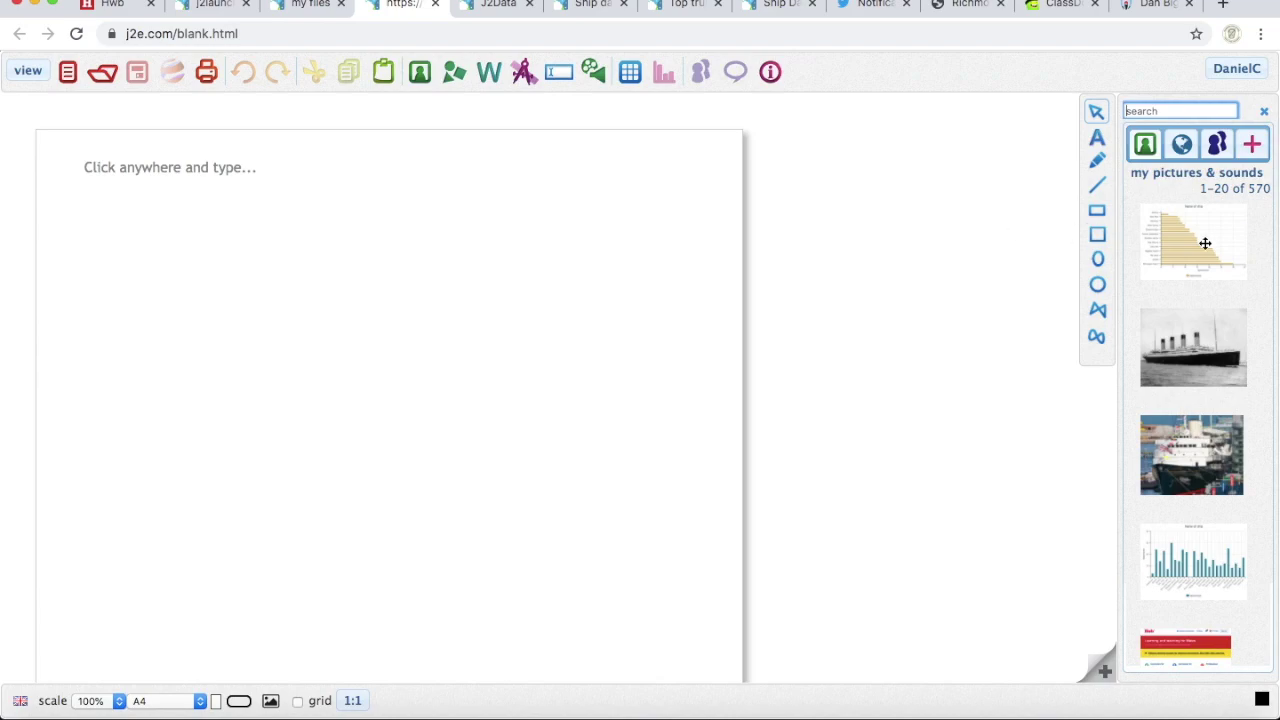
mouse_move(1196, 242)
left_mouse_down()
mouse_move(253, 242)
mouse_move(181, 274)
left_mouse_up()
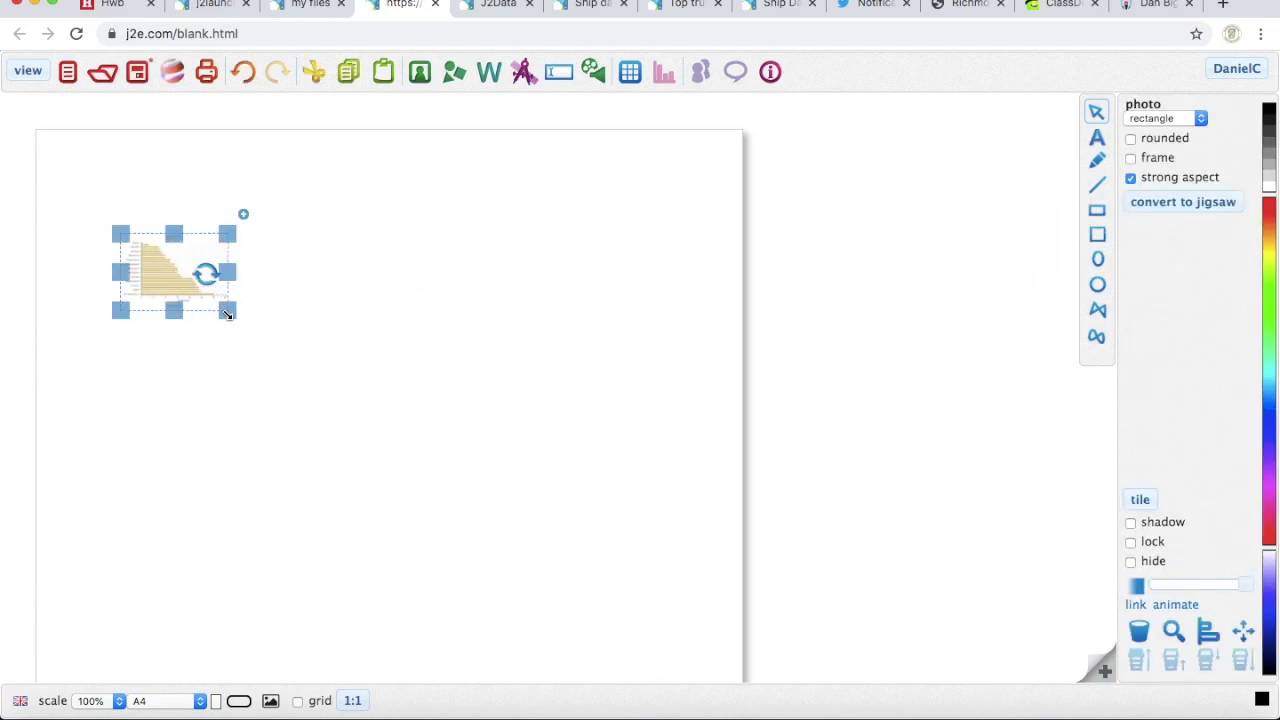
Step: Enlarge the chart to fill the page width, then switch to the Ship Database page
mouse_move(232, 314)
left_mouse_down()
mouse_move(416, 384)
mouse_move(680, 568)
left_mouse_up()
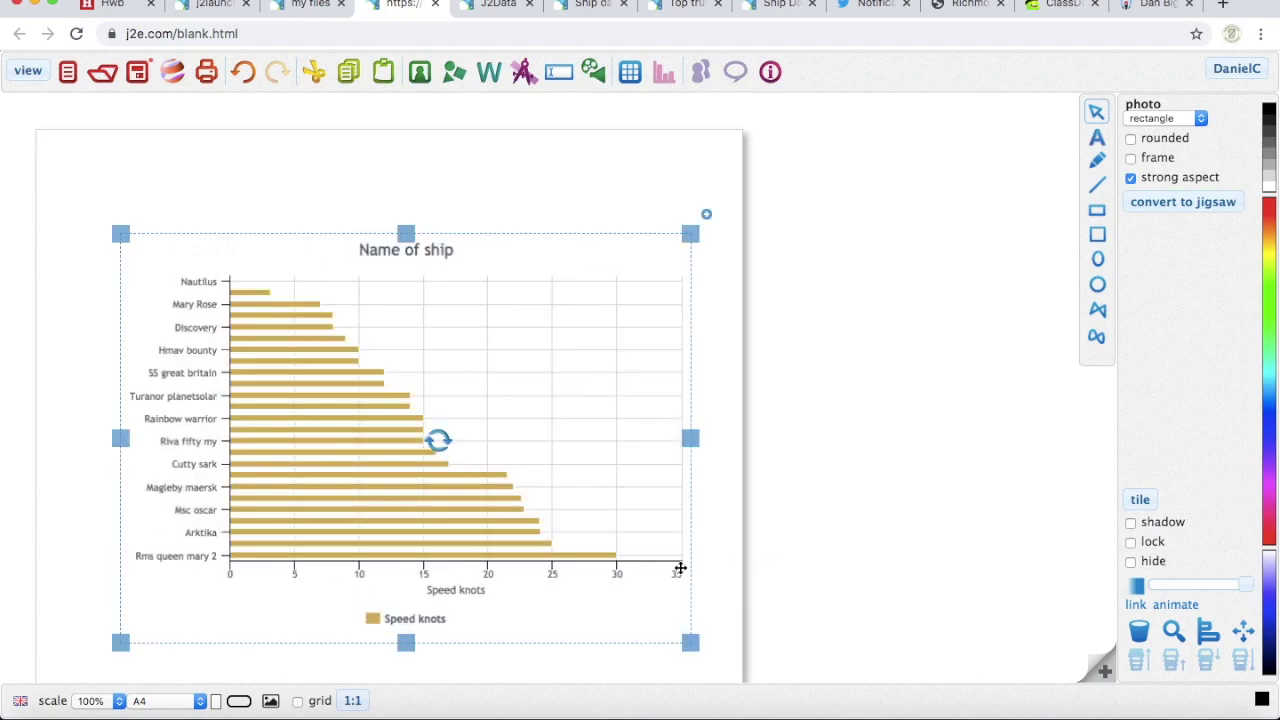
left_click_drag(118, 233, 40, 211)
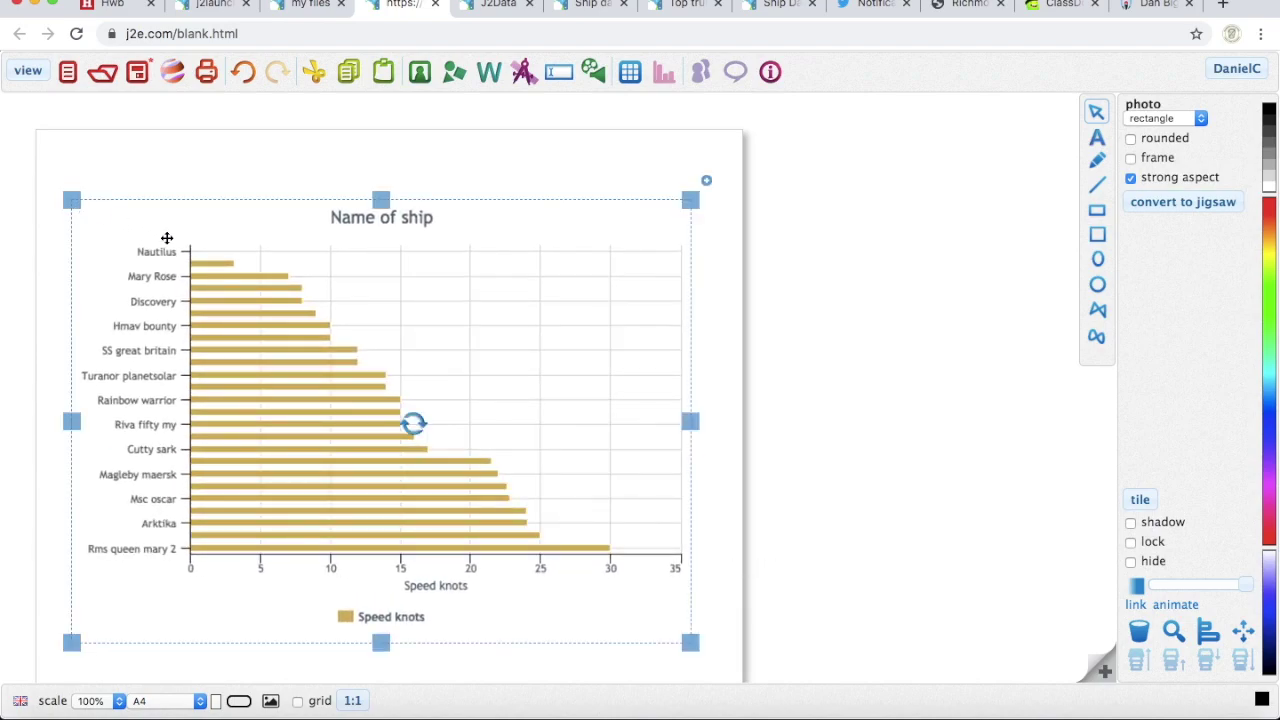
scroll(262, 290, "down", 3)
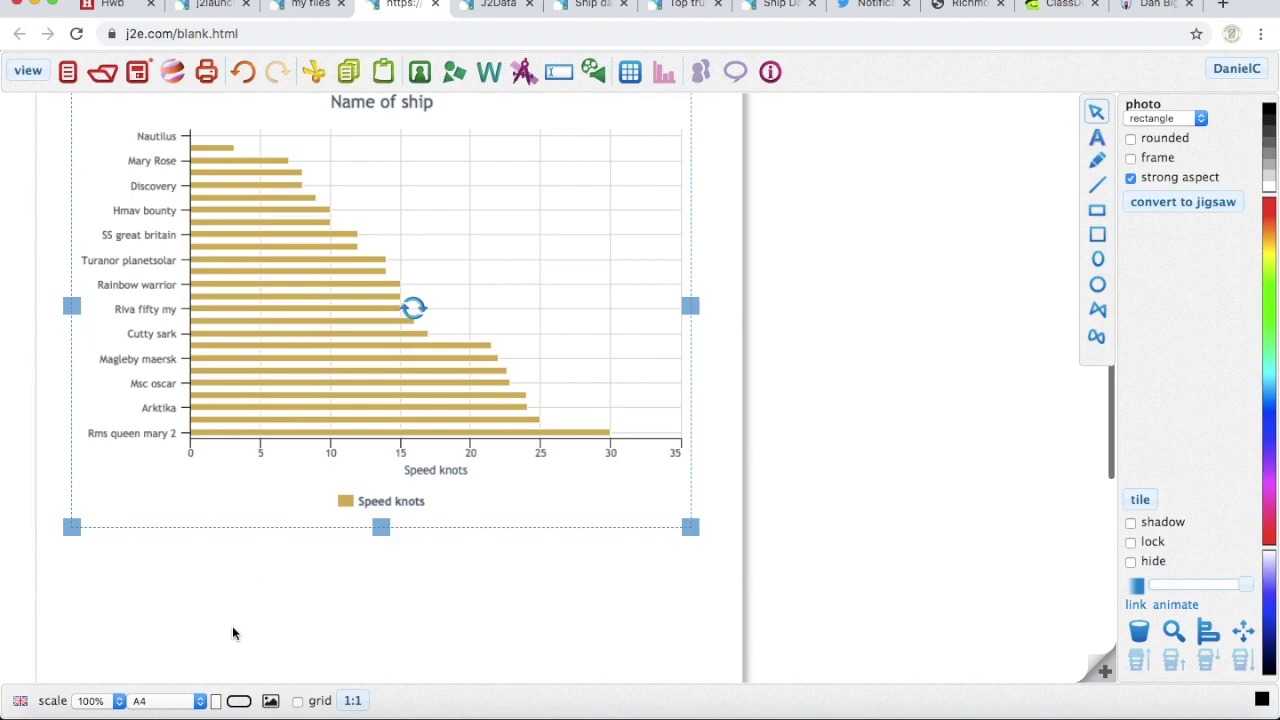
left_click(144, 572)
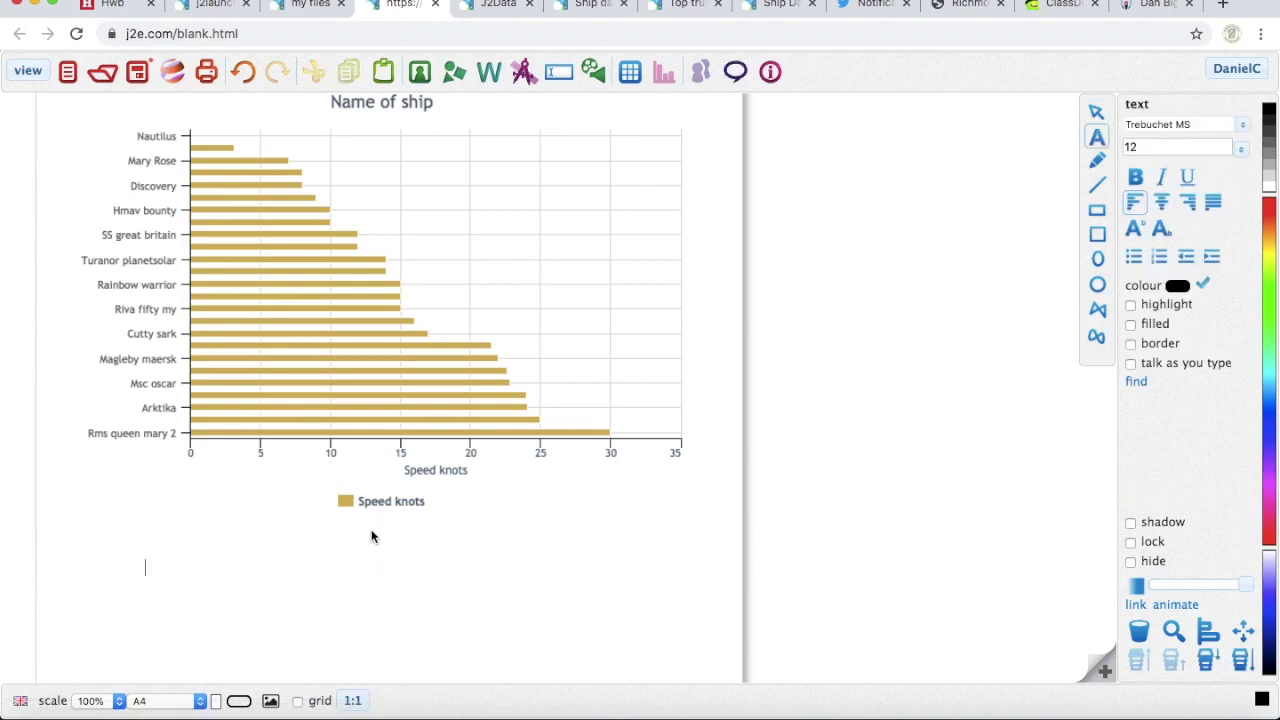
scroll(603, 429, "up", 3)
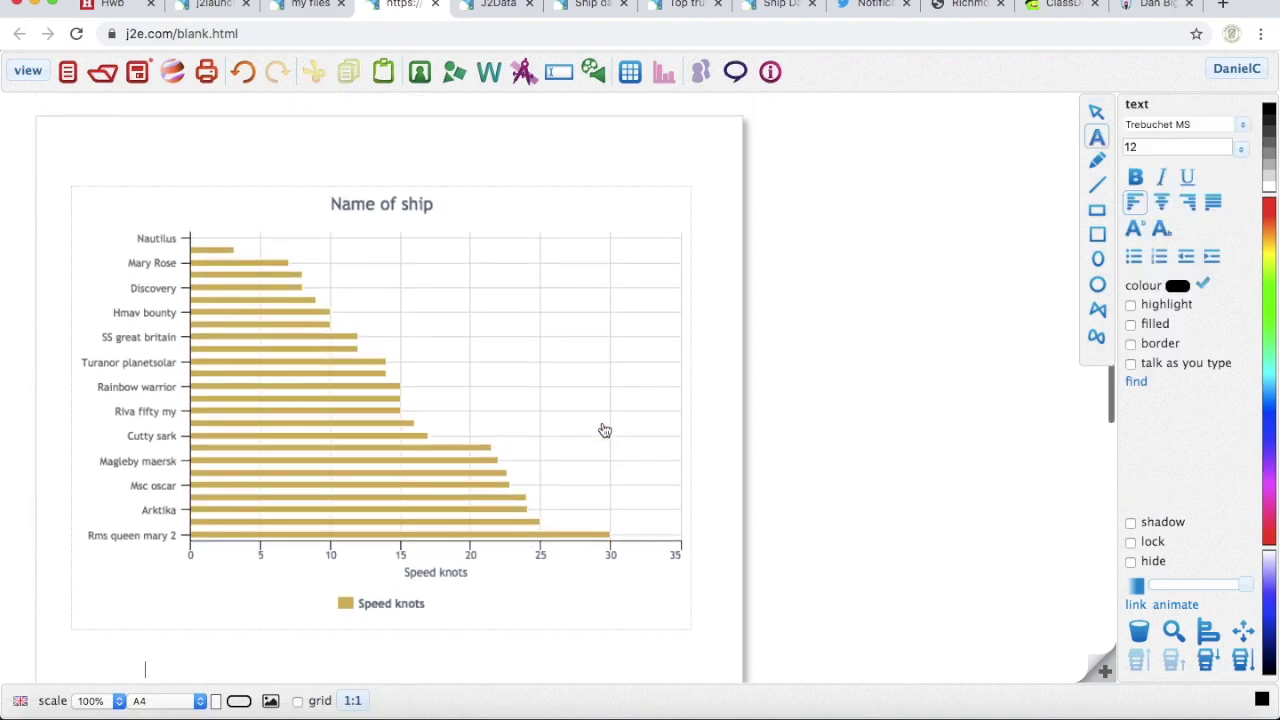
left_click(783, 5)
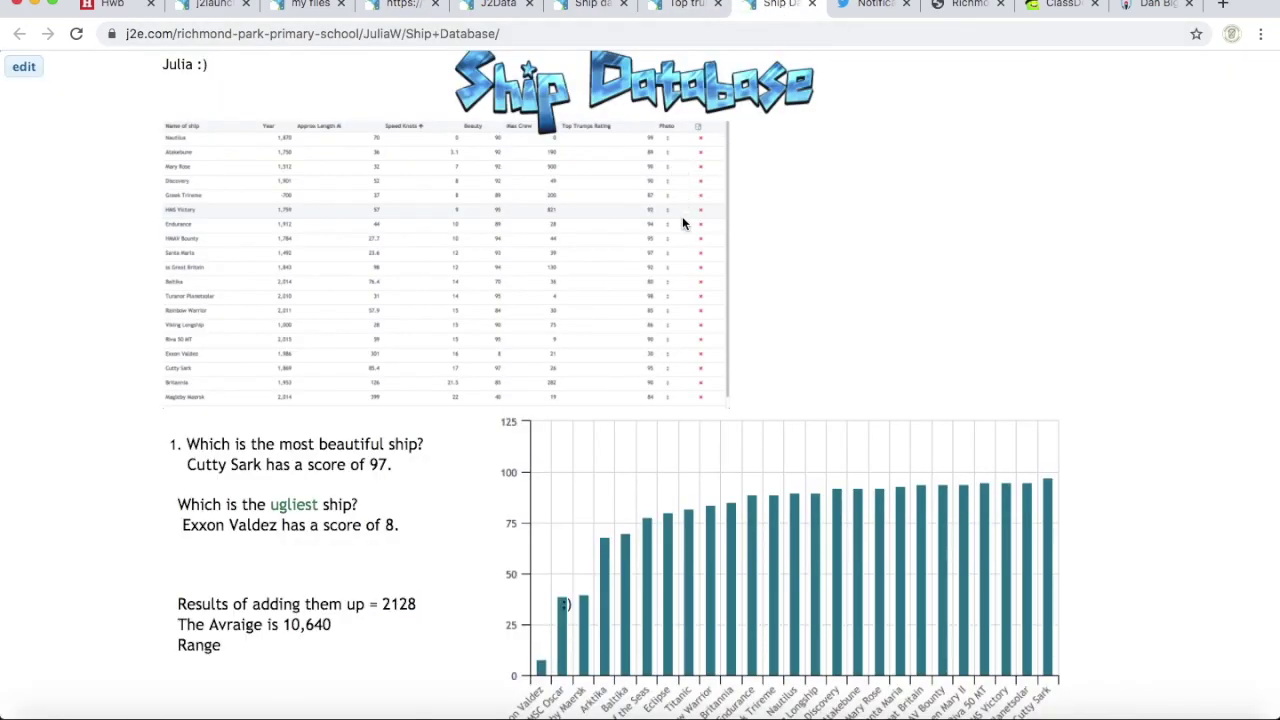
Step: Scroll through the example Ship Database page to review its table and chart
scroll(609, 190, "down", 1)
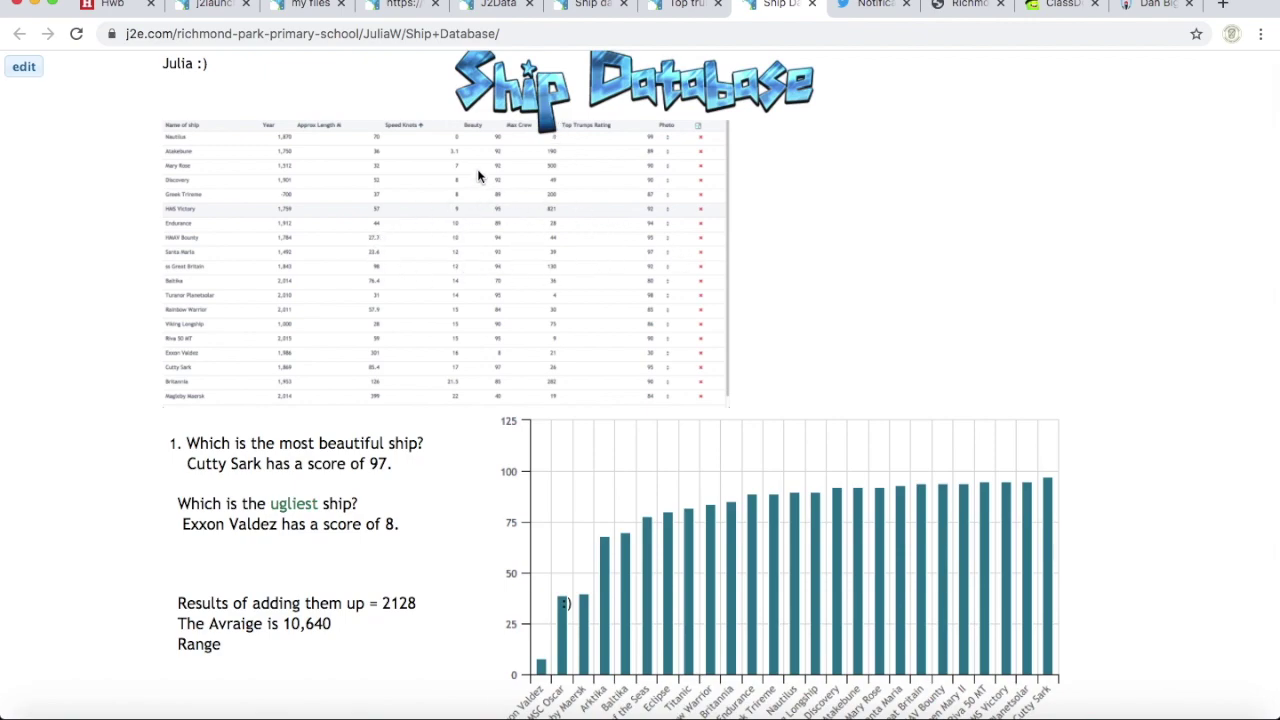
scroll(482, 165, "down", 2)
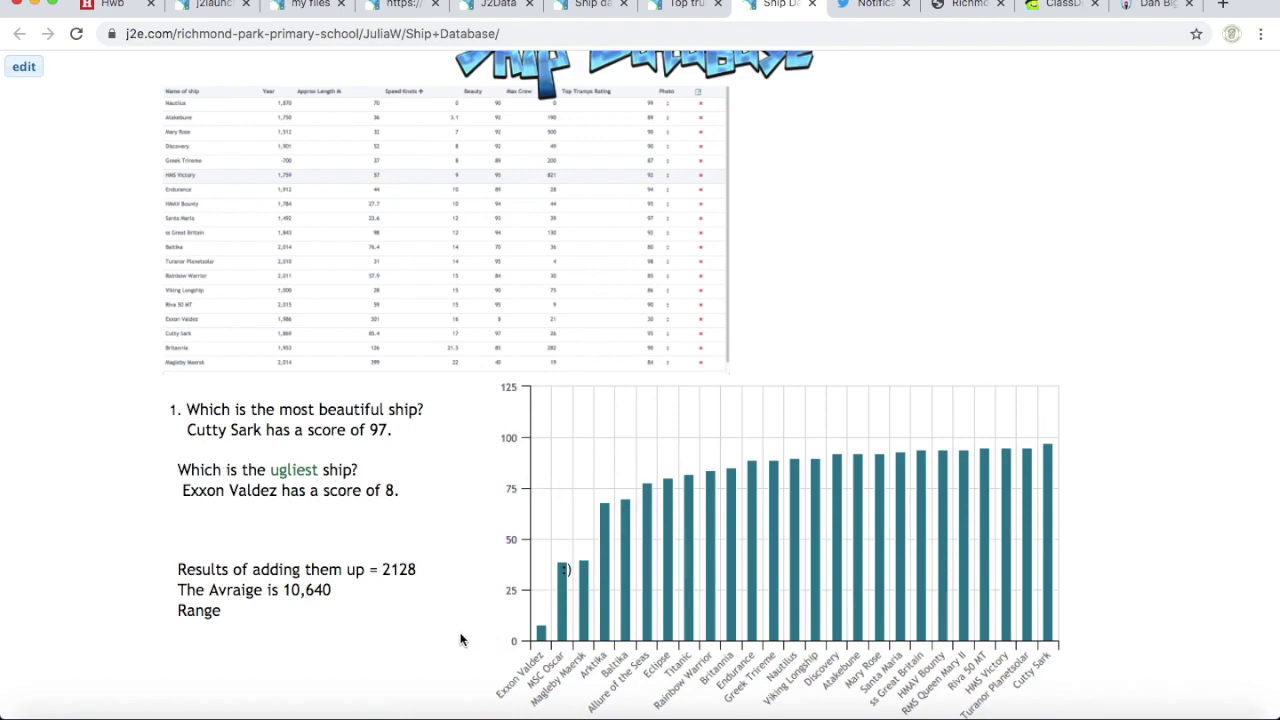
scroll(408, 498, "up", 1)
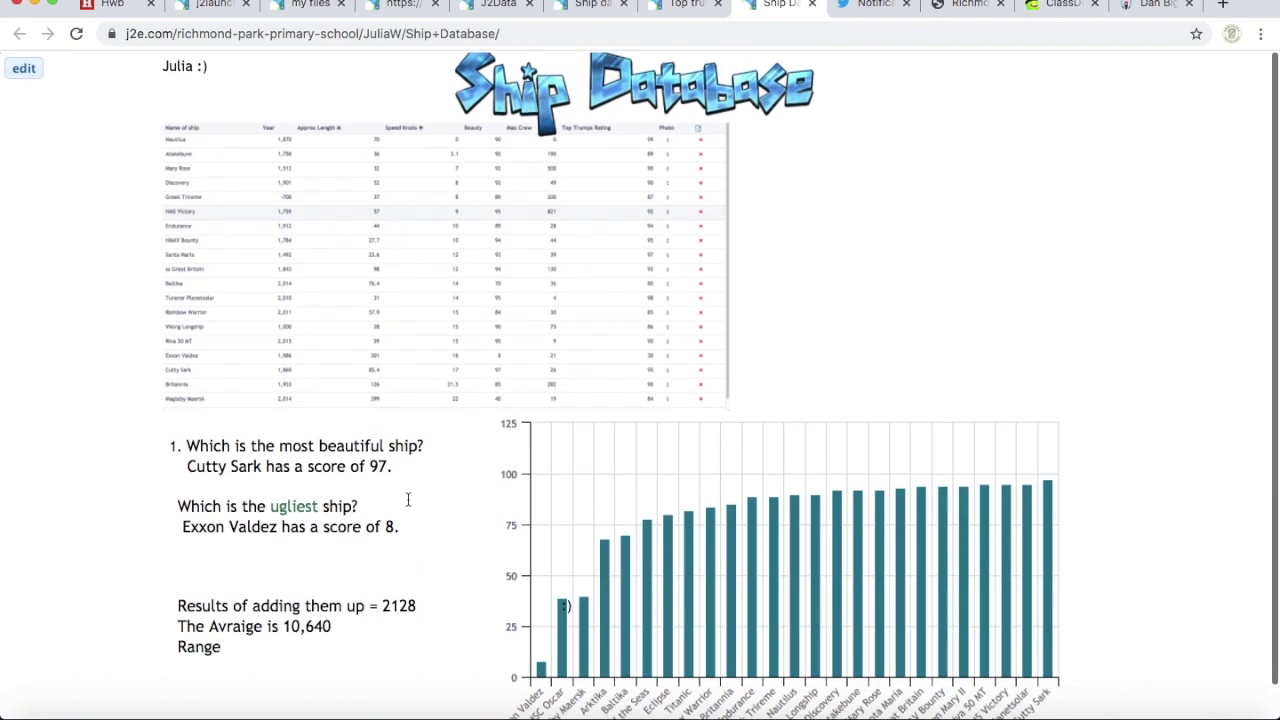
Step: Show the Ship database 1 table listing the Britannia and Titanic records
left_click(499, 6)
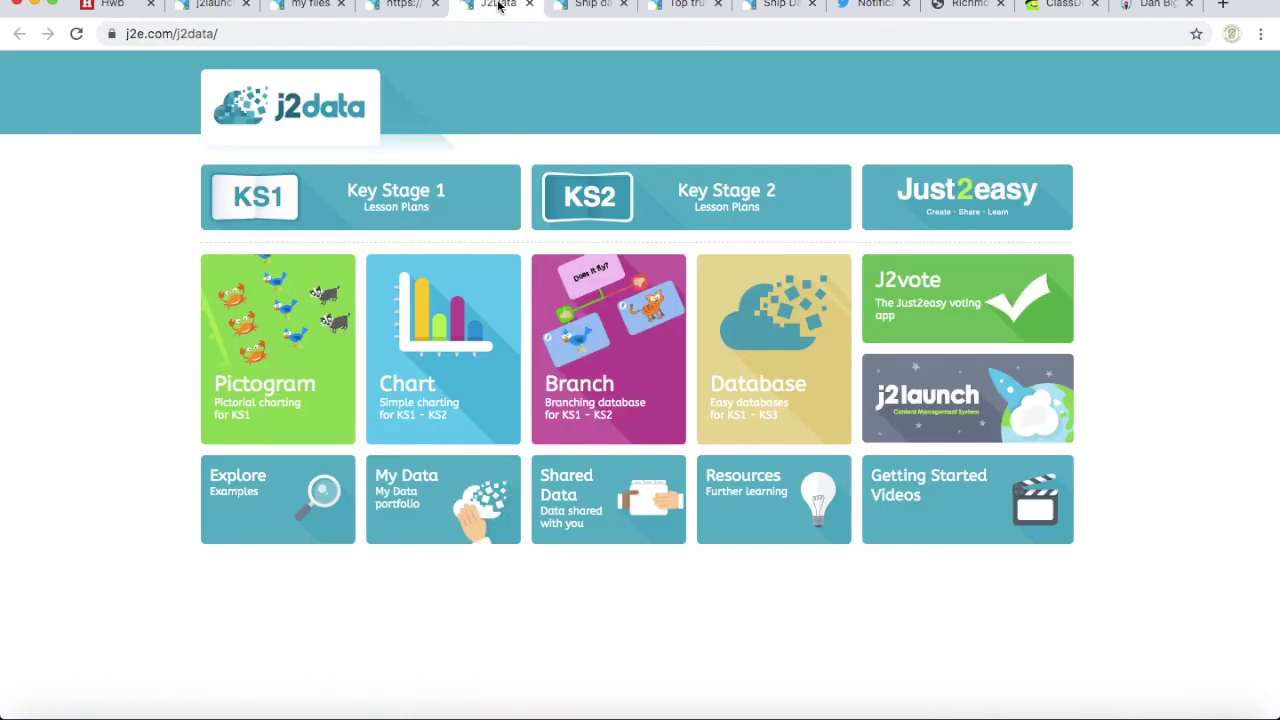
left_click(587, 7)
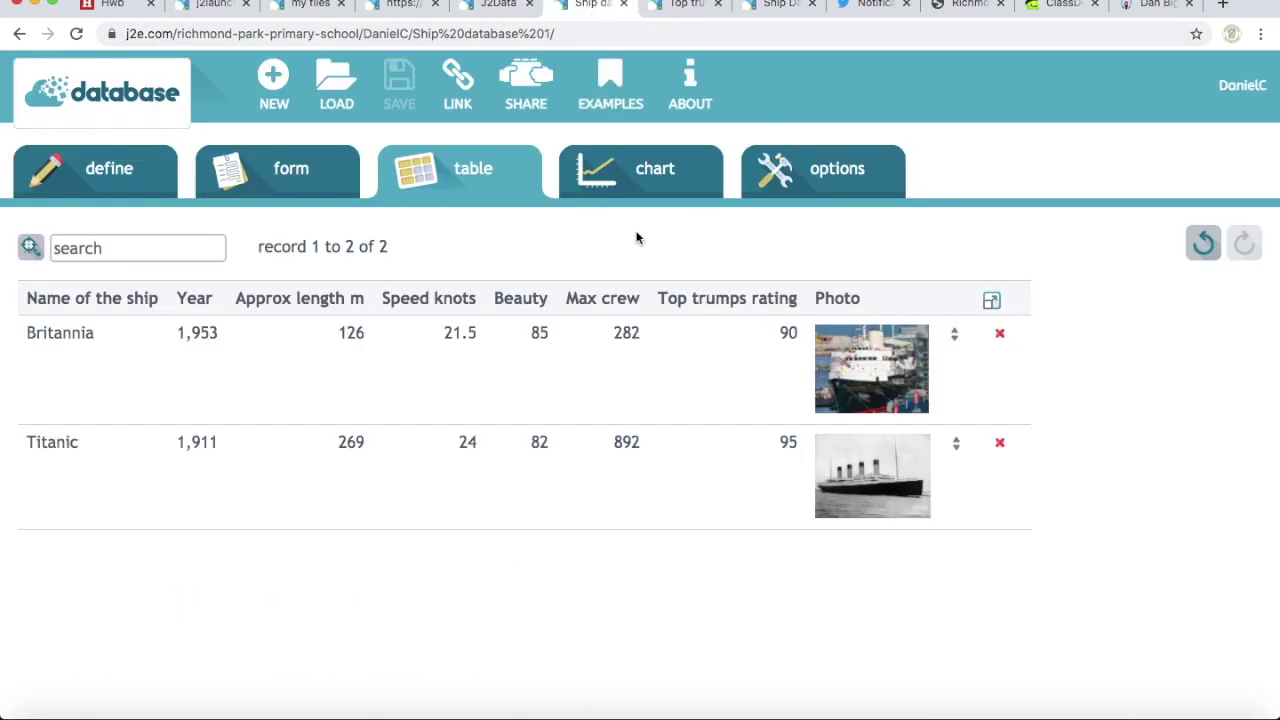